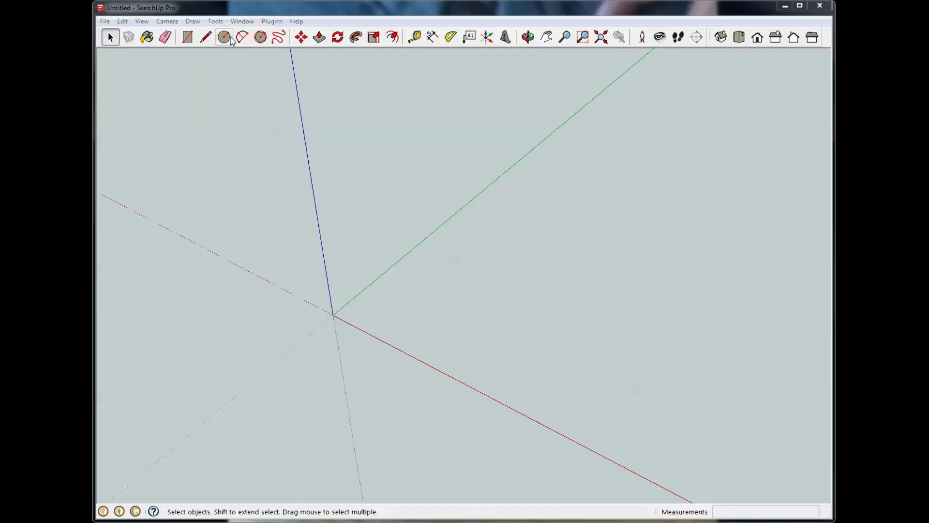
Step: Draw a 6 by 6 inch square on the ground plane with one corner at the origin
click(185, 39)
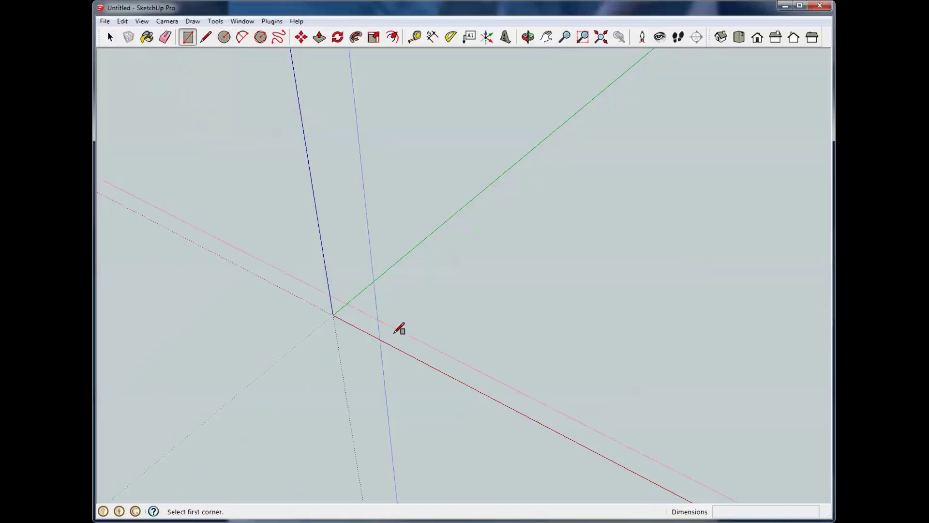
click(333, 315)
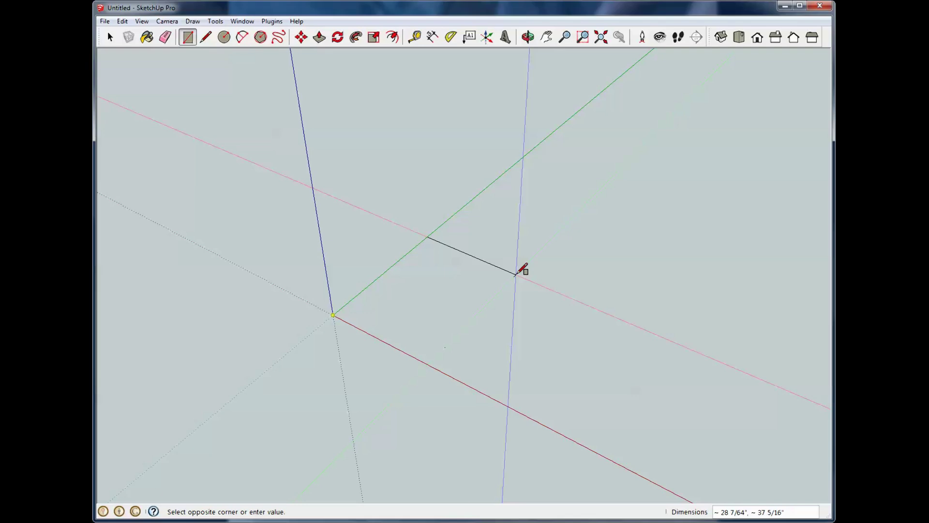
text(6)
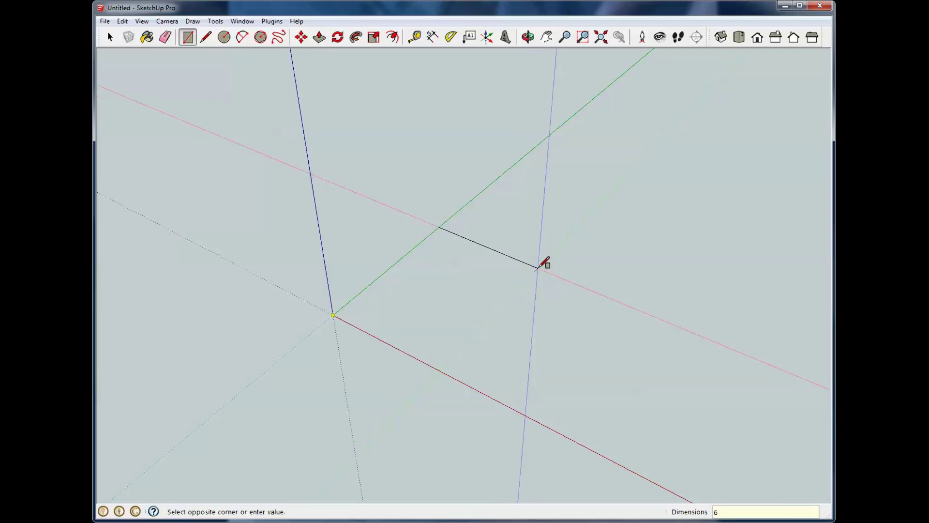
text(,6)
key(Return)
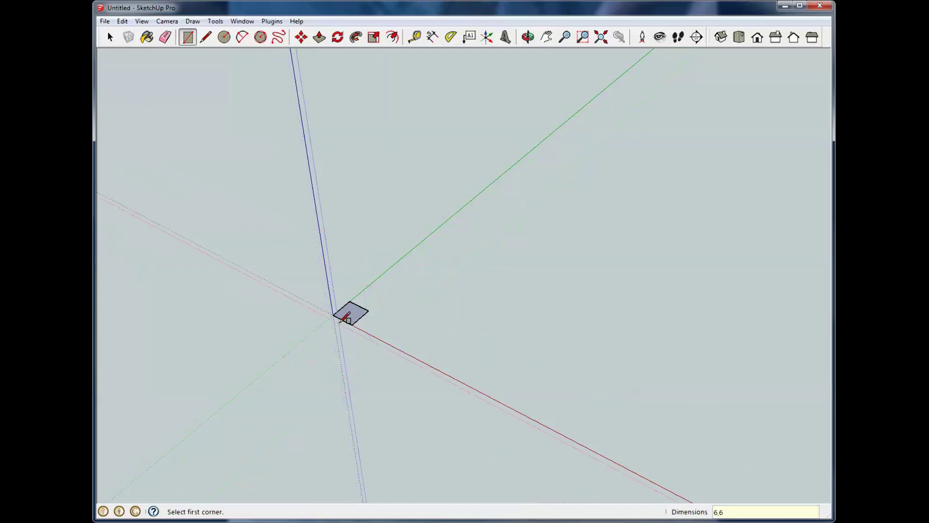
Step: Make the square's face and edges a group and open the group for editing
scroll(315, 318, up, 5)
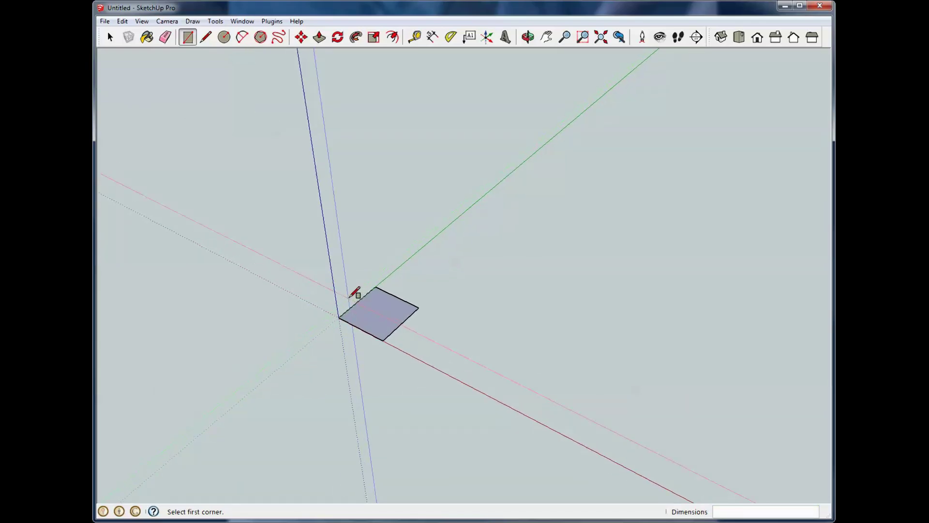
scroll(375, 368, up, 6)
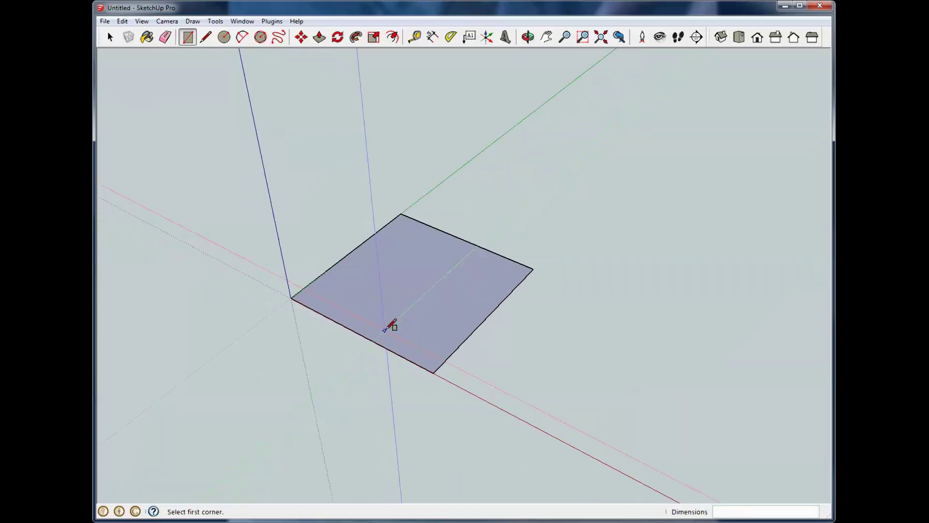
scroll(387, 328, up, 1)
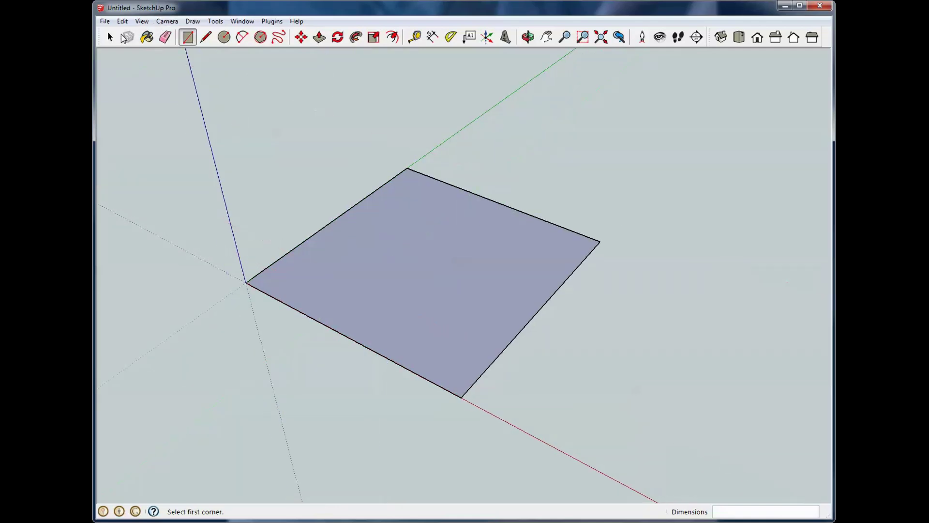
click(111, 38)
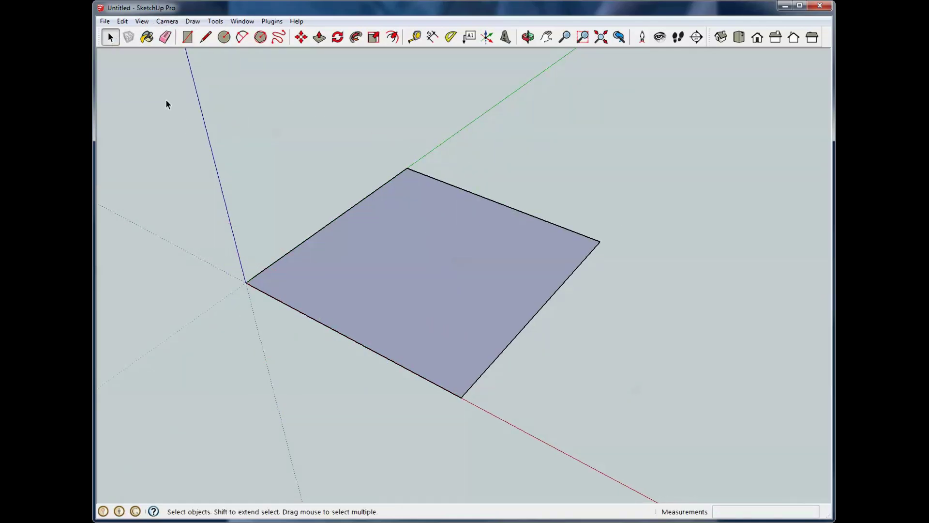
drag(145, 77, 682, 442)
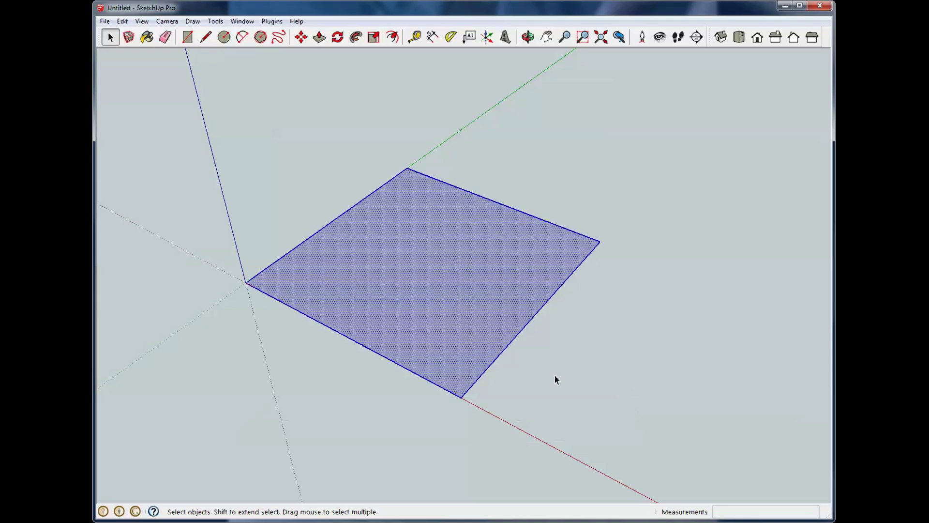
right_click(428, 277)
click(469, 370)
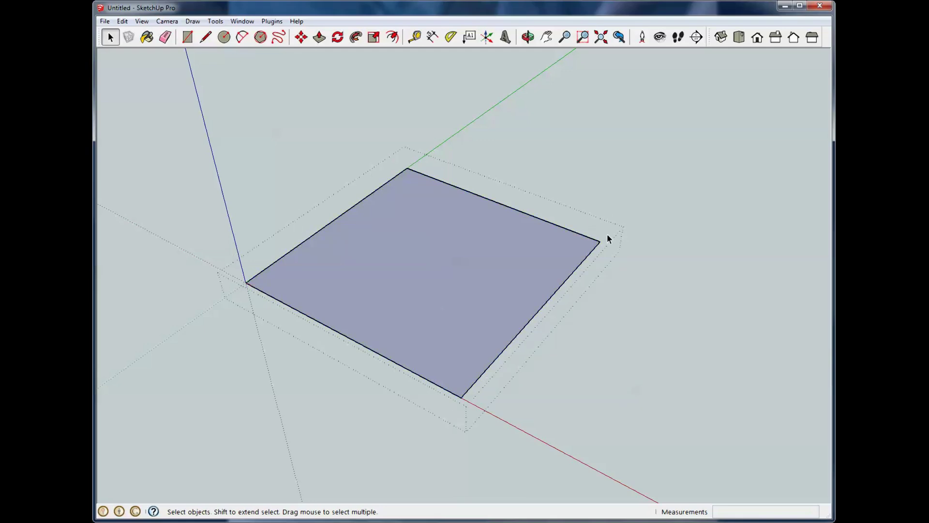
Step: Push/Pull the square face upward 0.25 inch to form a thin plate
key(p)
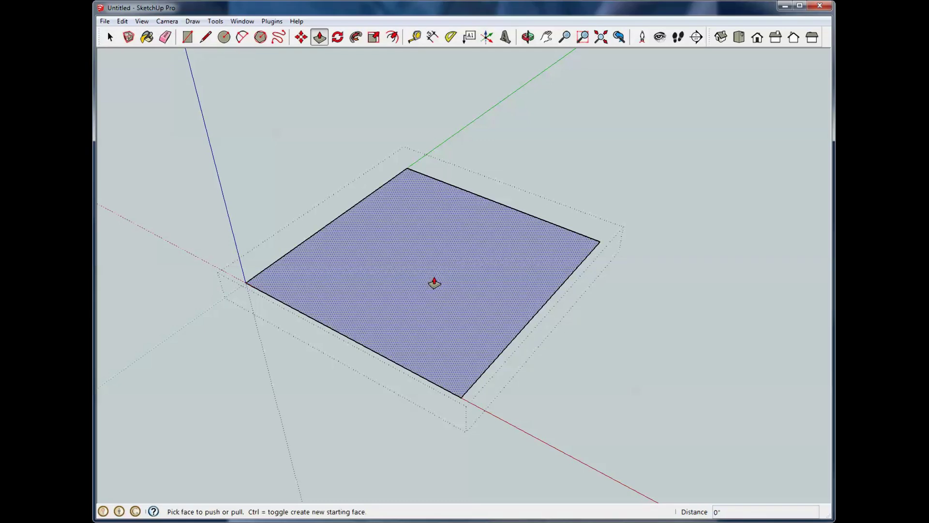
click(434, 283)
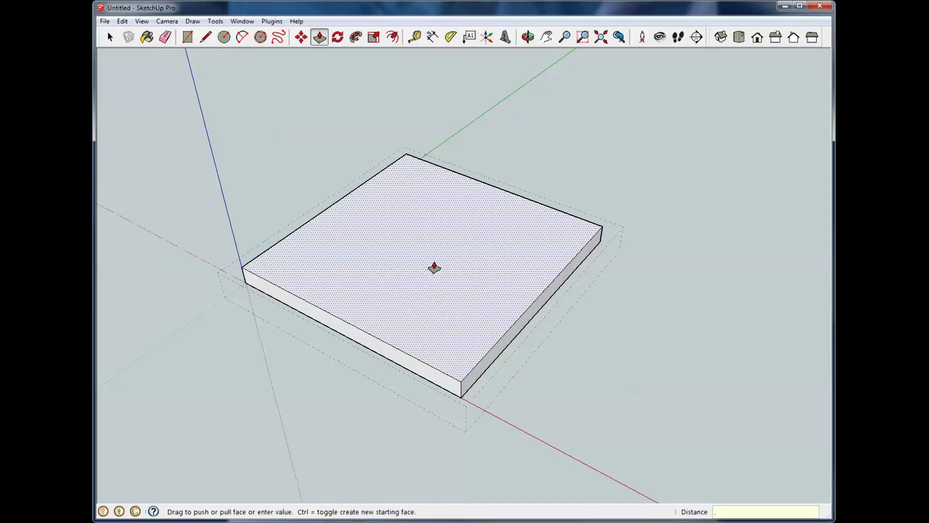
text(.25)
key(Return)
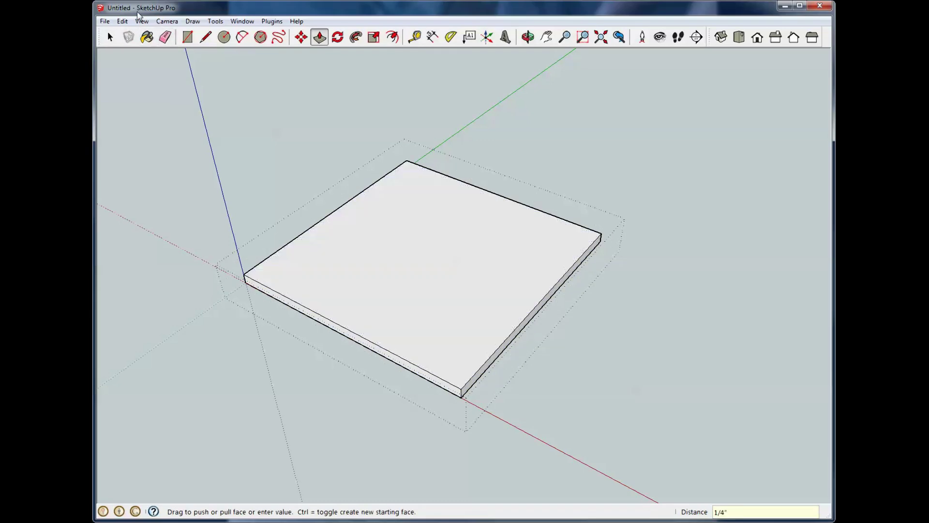
click(112, 37)
key(o)
drag(326, 230, 378, 300)
key(space)
scroll(410, 373, up, 2)
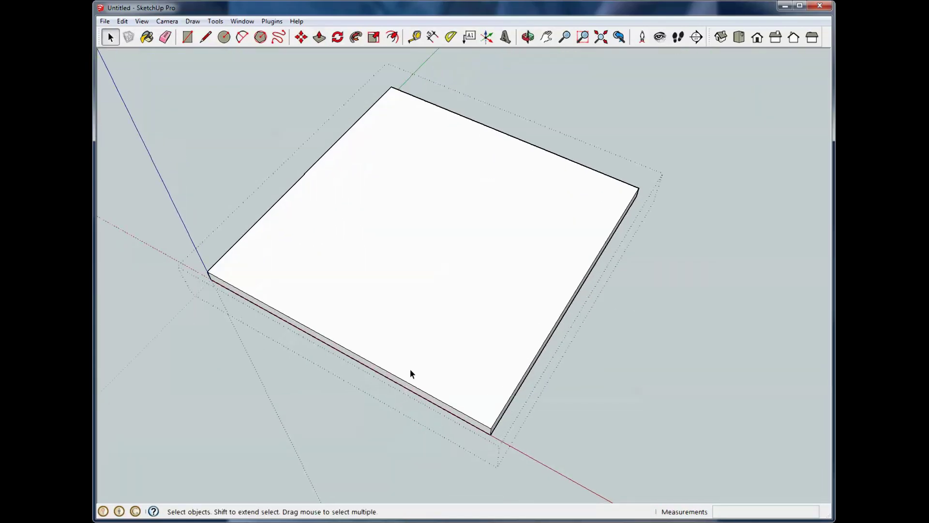
key(o)
drag(397, 250, 387, 283)
key(space)
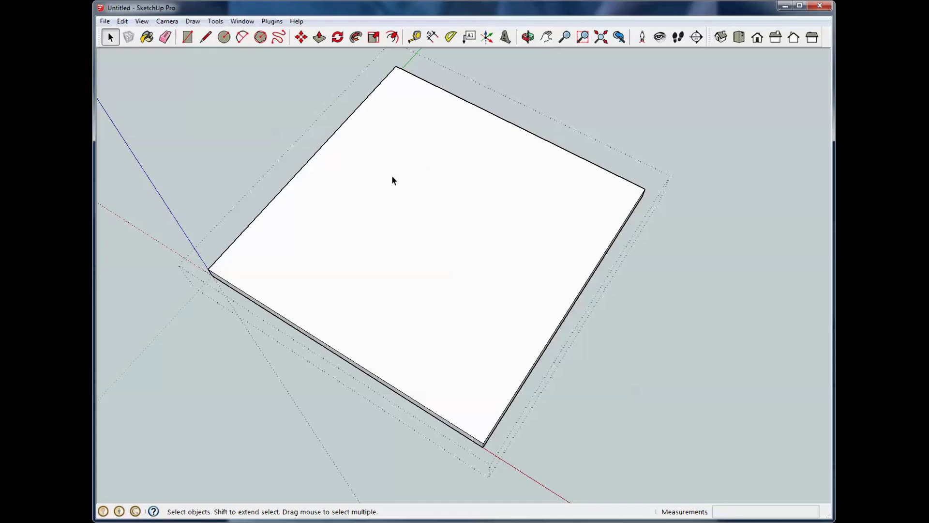
scroll(438, 165, up, 1)
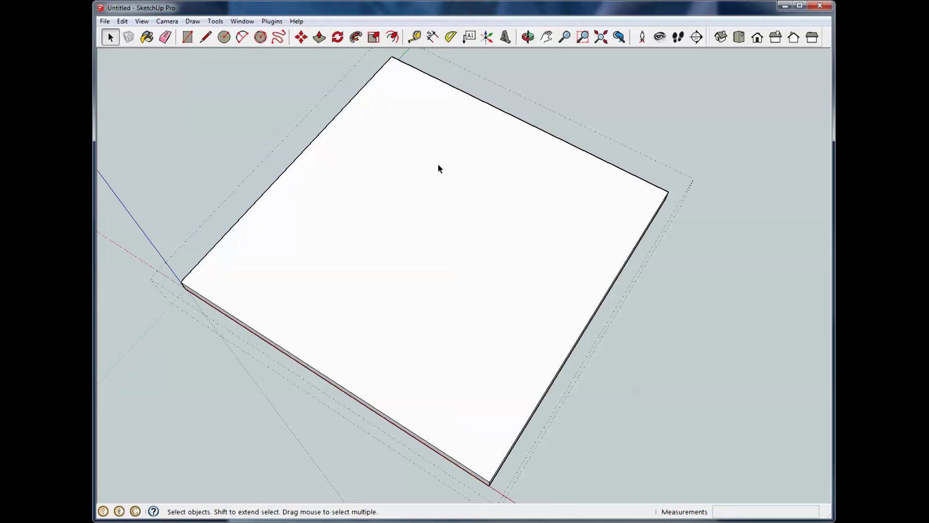
key(o)
drag(437, 165, 475, 124)
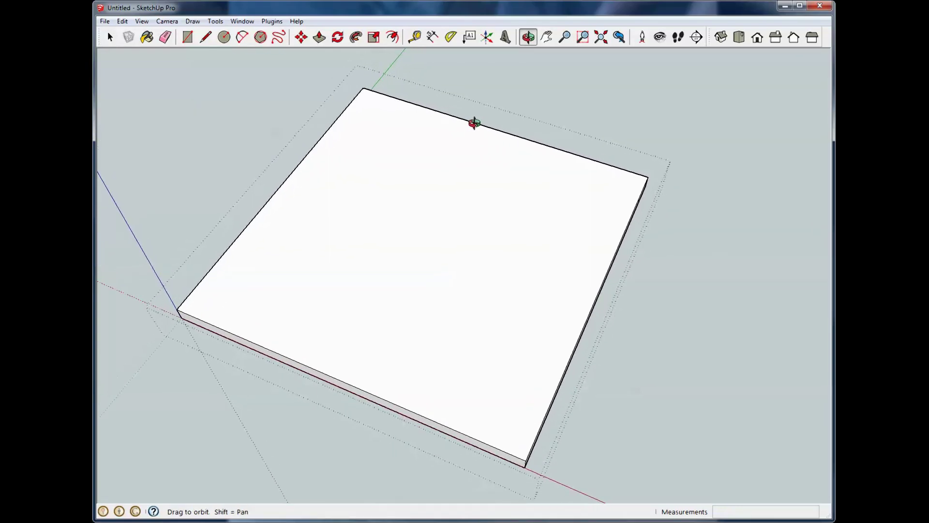
key(space)
click(212, 40)
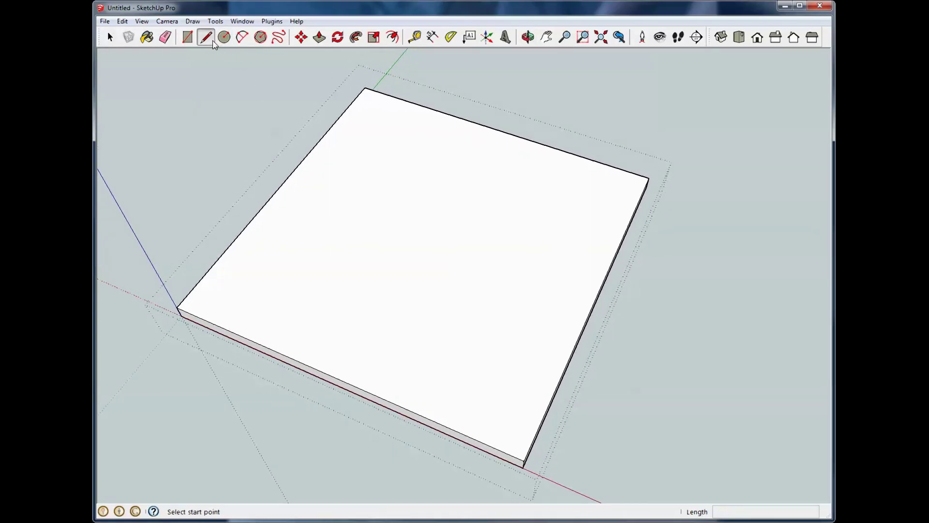
click(301, 163)
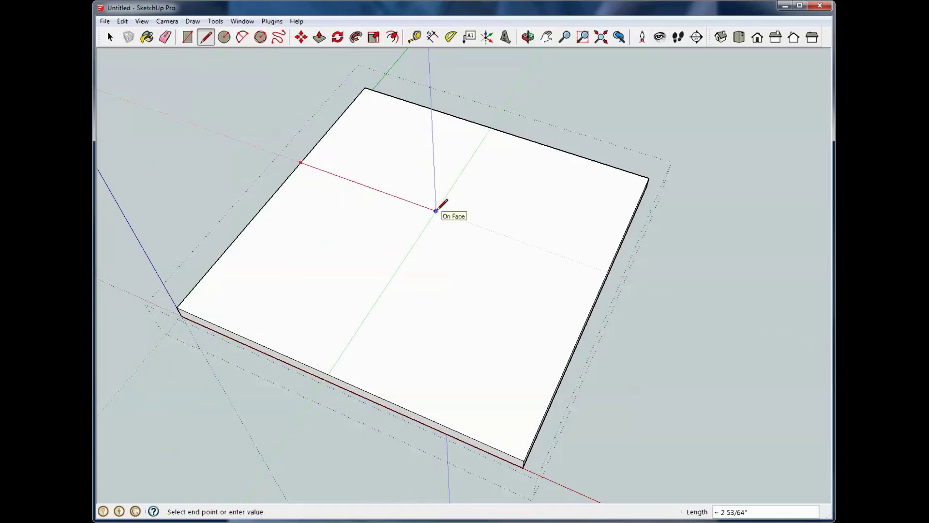
text(3)
key(Return)
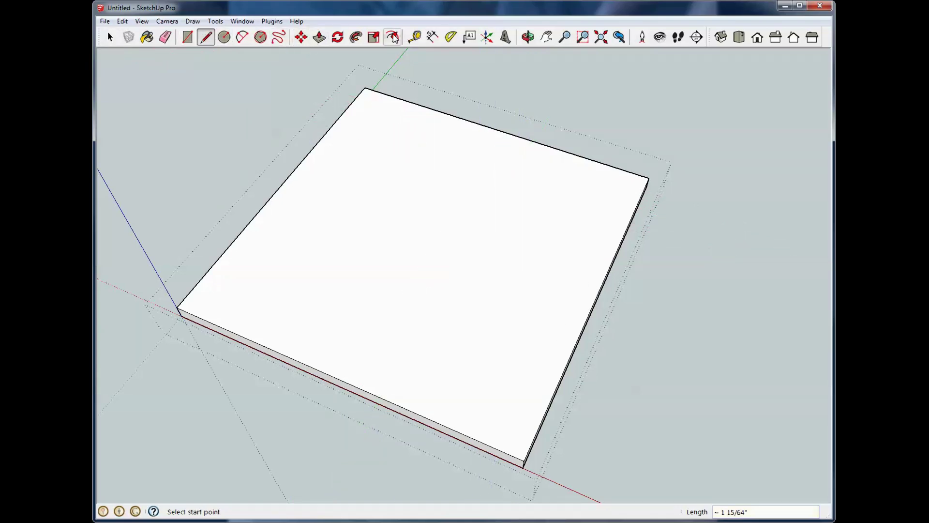
Step: Place two perpendicular guides on the plate's top face, each 3 inches in from an adjacent edge, crossing at the centre
key(t)
click(298, 168)
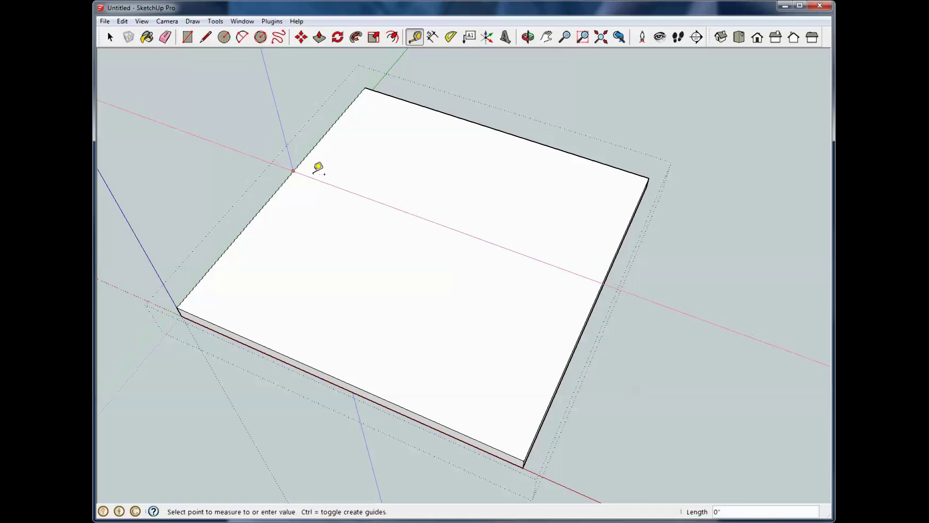
text(3)
key(Return)
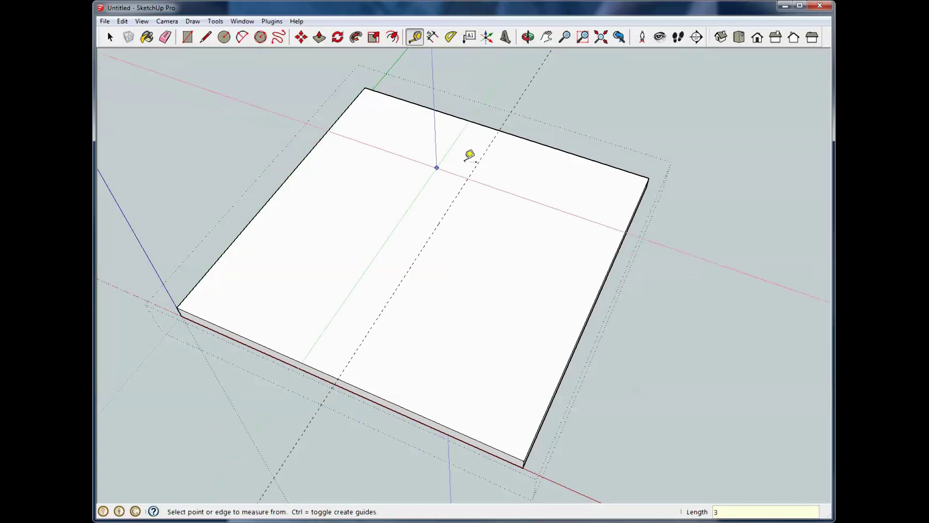
click(522, 138)
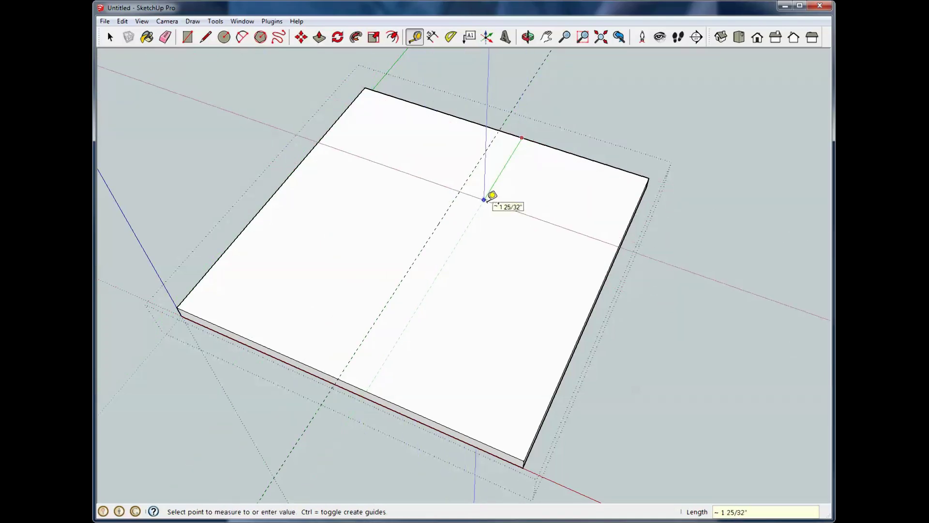
text(3)
key(Return)
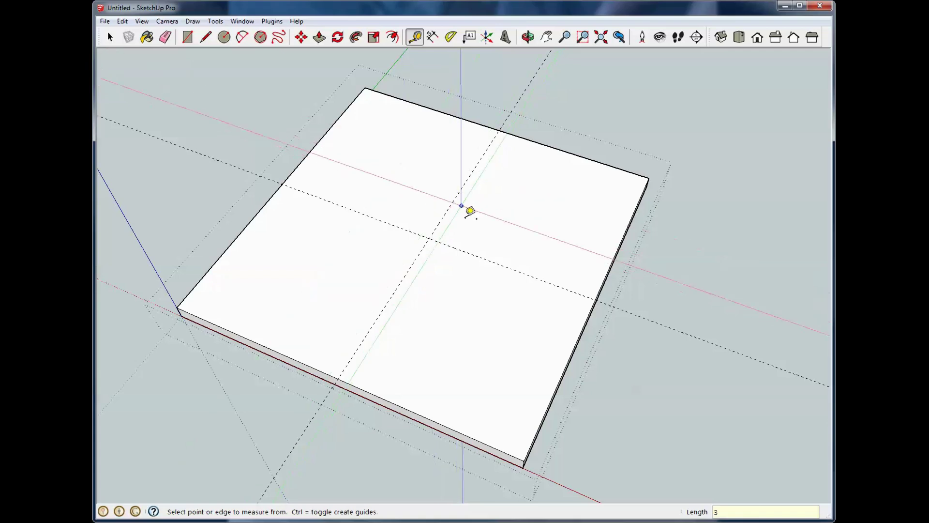
click(429, 238)
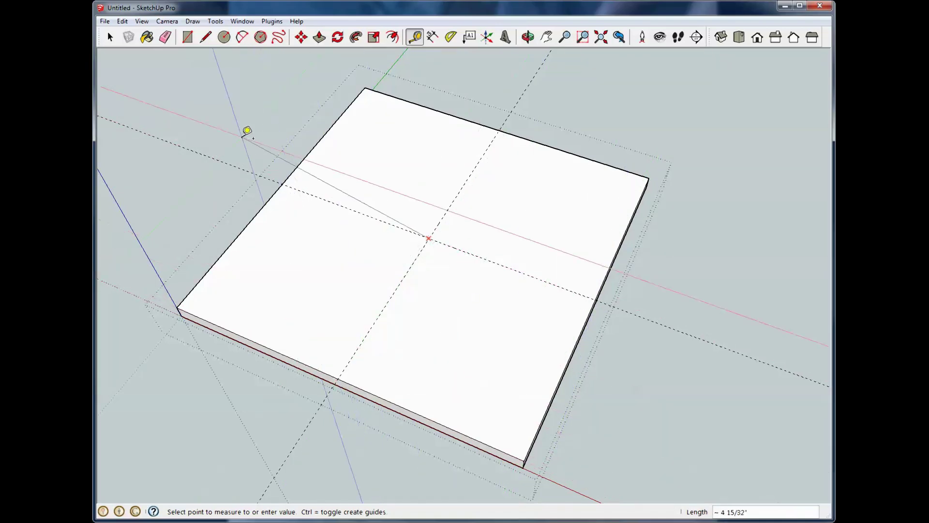
click(109, 37)
Step: Place parallel guides 2 inches to either side of the centre guide that runs along the red axis direction
middle_drag(404, 166, 229, 183)
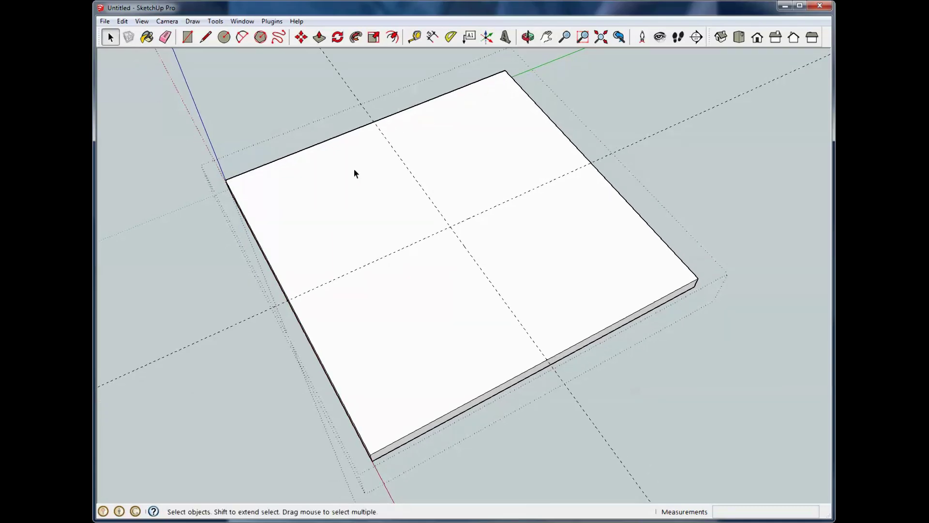
key(t)
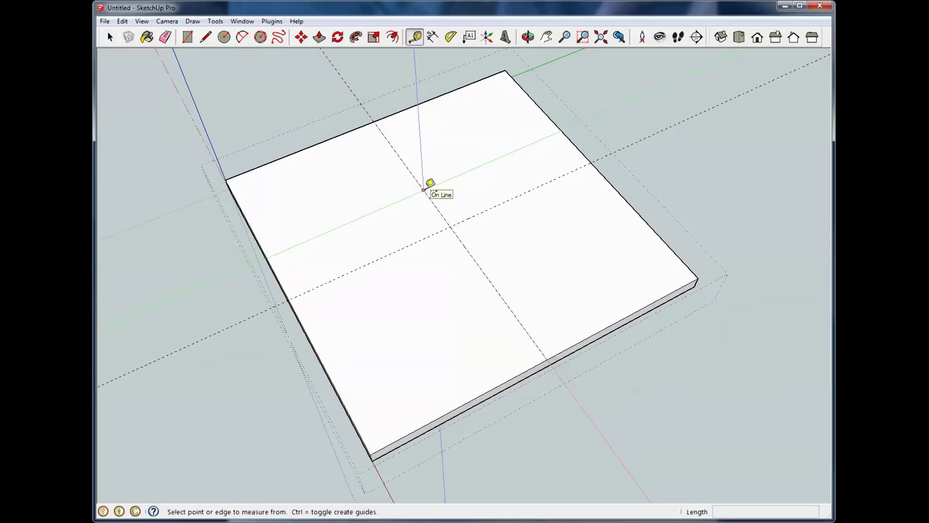
click(424, 190)
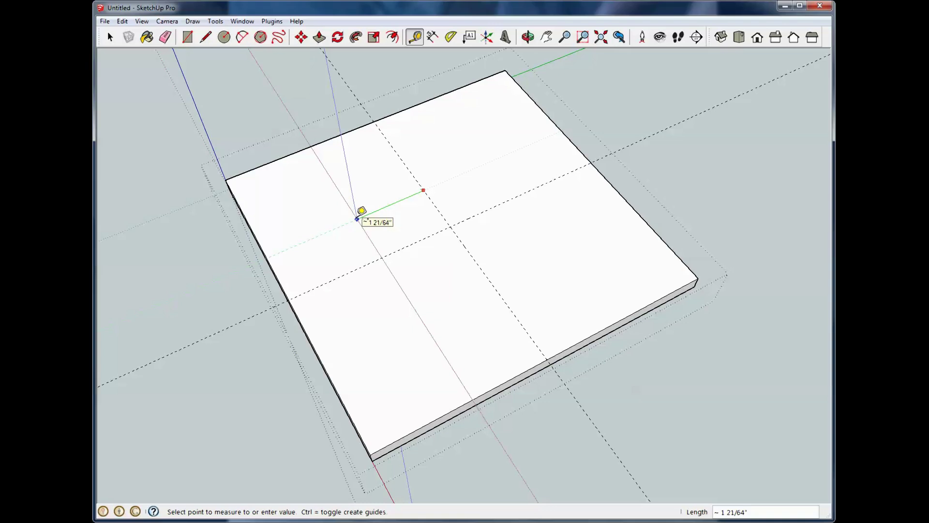
text(2)
key(Return)
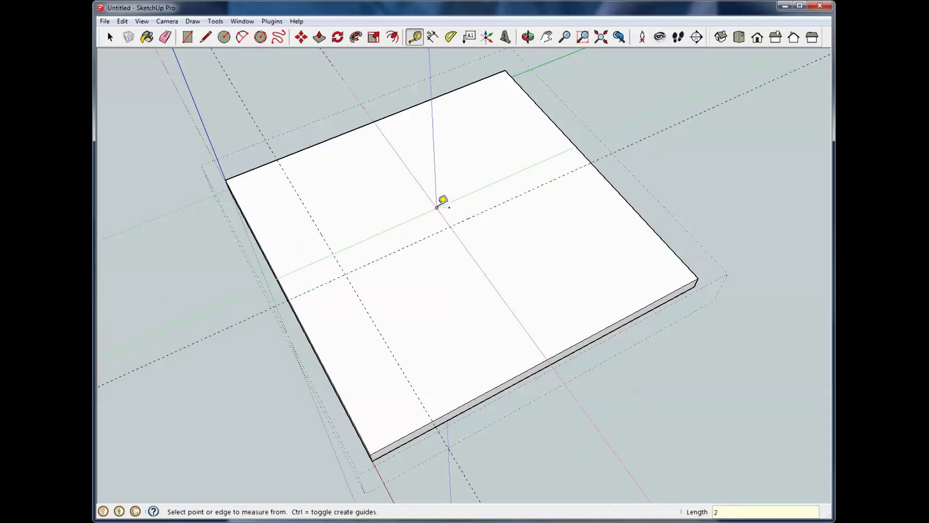
click(435, 207)
text(2)
key(Return)
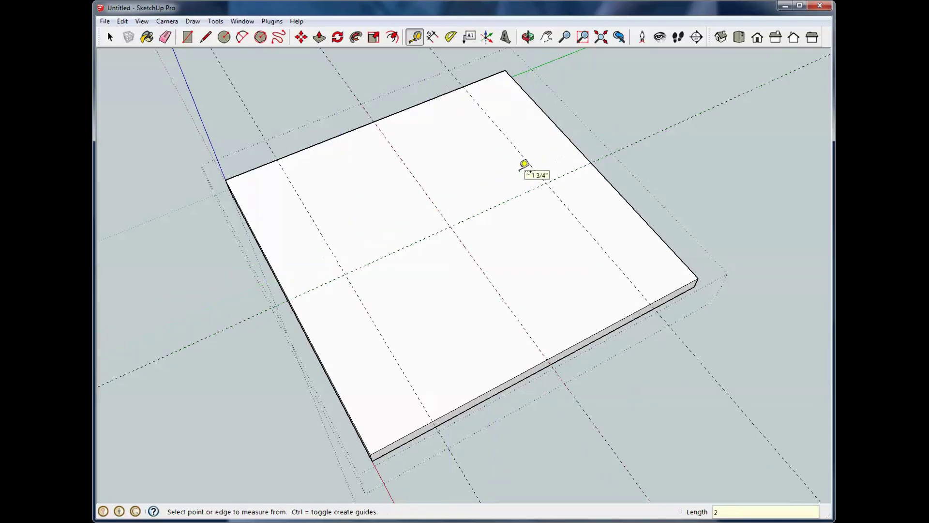
Step: Place parallel guides 2 inches to either side of the centre guide that runs along the green axis direction
click(515, 196)
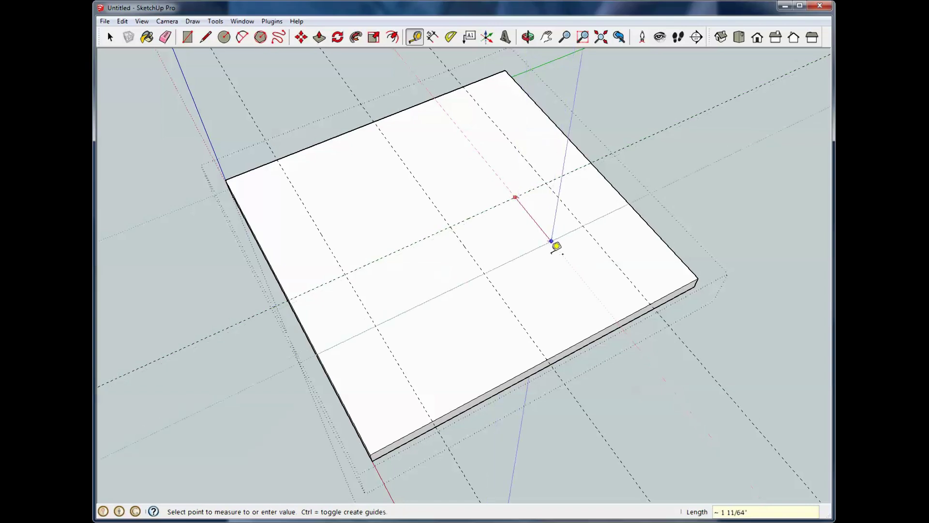
text(2)
key(Return)
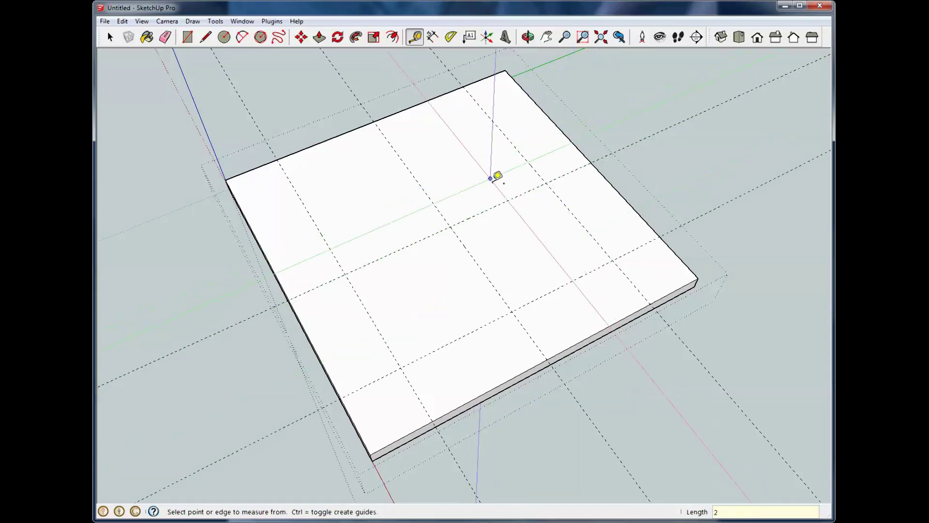
click(501, 203)
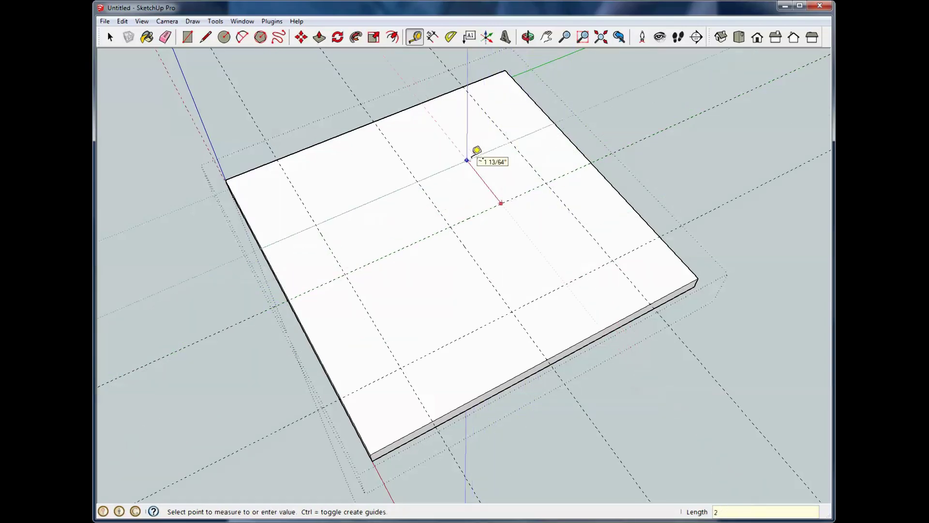
click(475, 151)
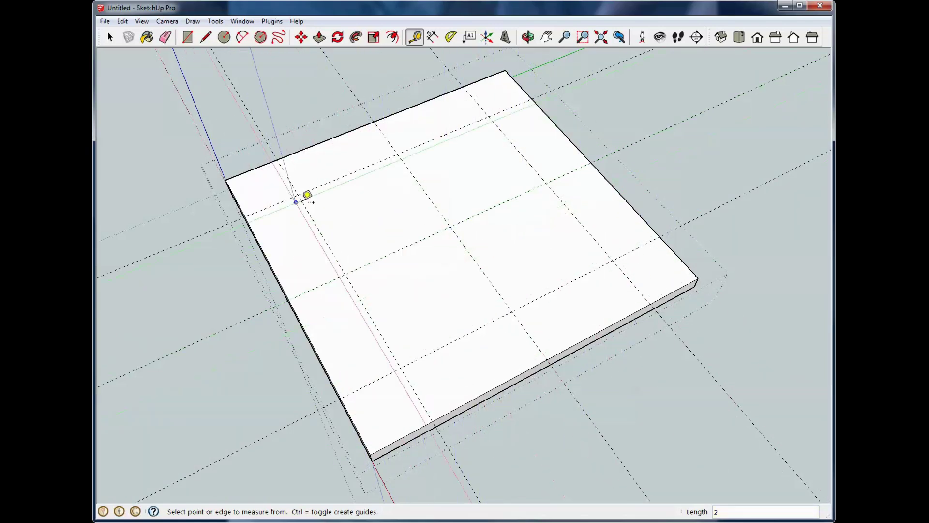
middle_drag(312, 196, 419, 236)
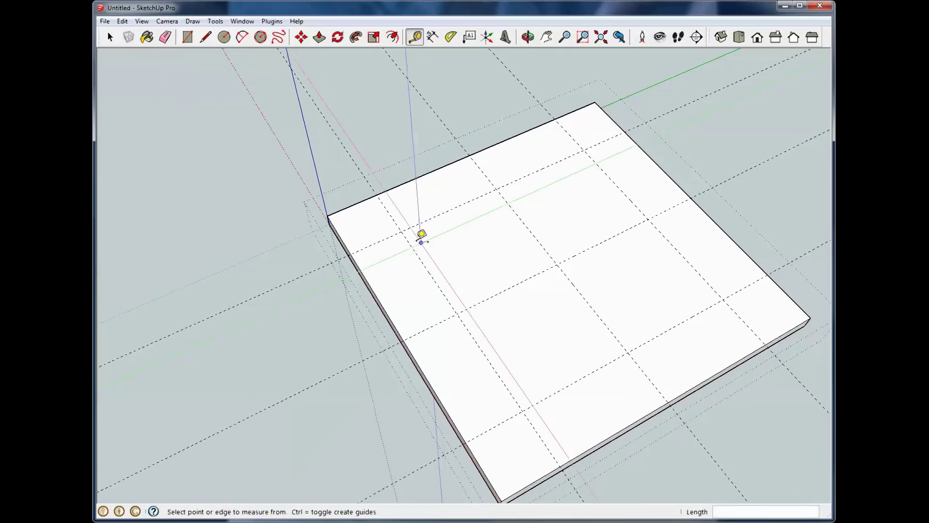
Step: Place parallel guides 0.5 inch to either side of the outer red-direction guide nearest the plate's corner at the origin
scroll(419, 236, up, 4)
scroll(406, 237, up, 3)
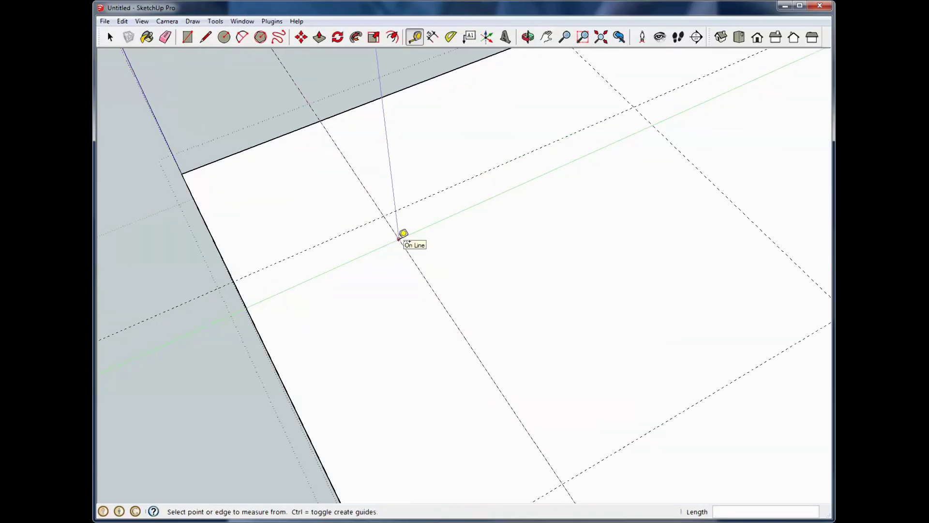
scroll(401, 236, down, 1)
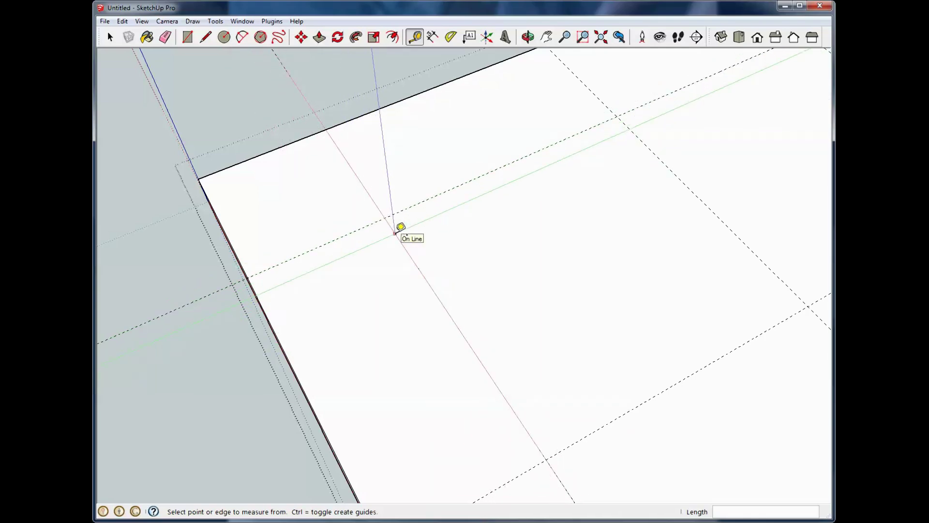
click(395, 233)
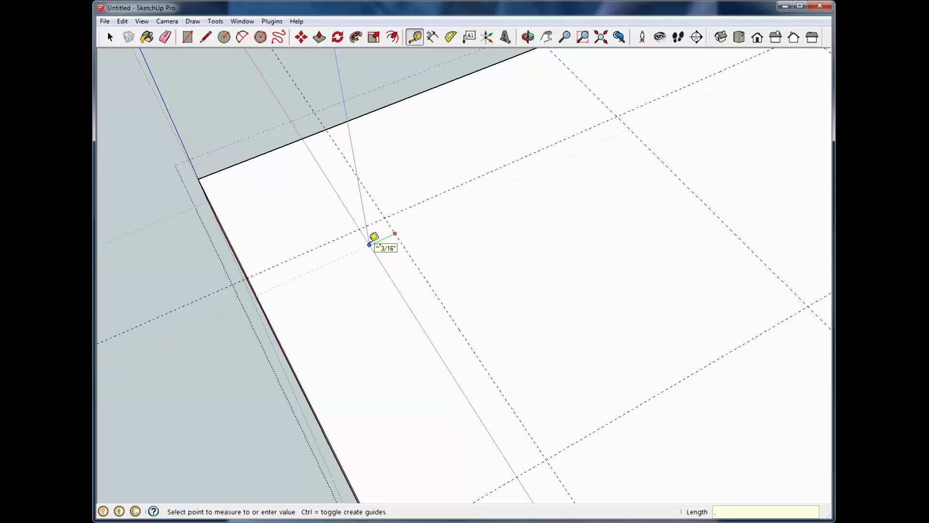
key(Return)
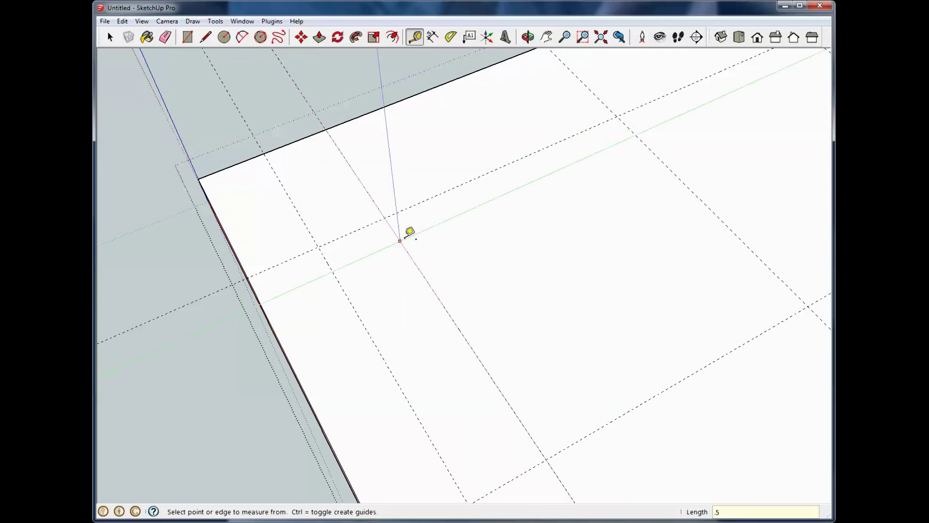
click(401, 240)
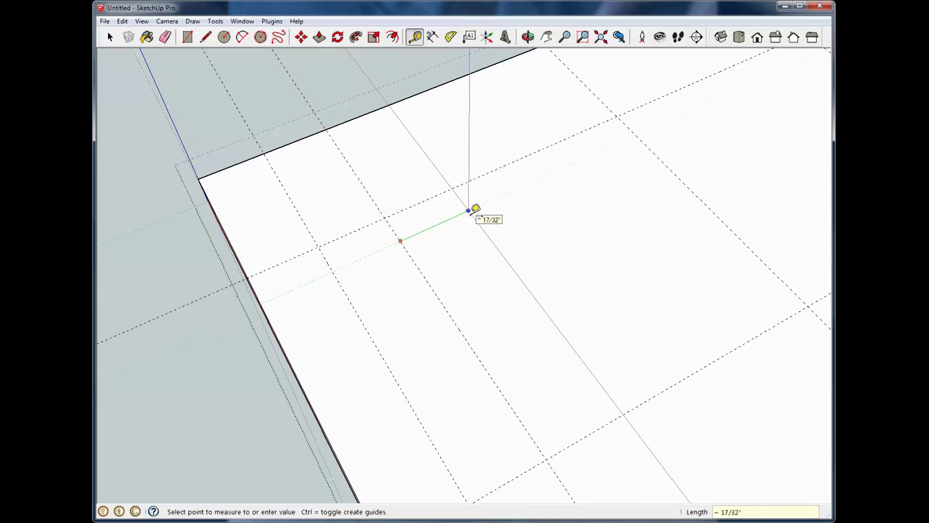
text(.5)
key(Return)
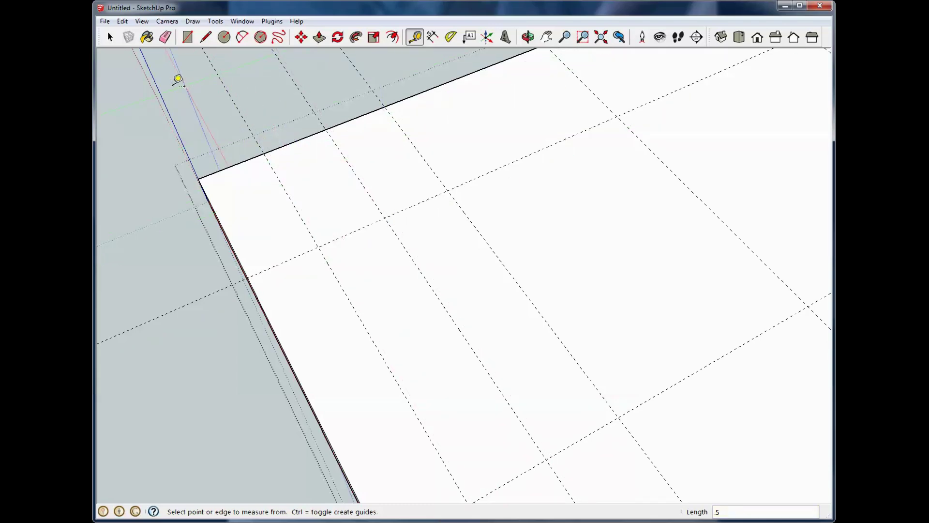
click(110, 38)
Step: Draw a circle of 3/16 inch radius on the top face, centred on the guide intersection nearest the plate's corner at the origin
middle_drag(143, 89, 409, 257)
middle_drag(427, 204, 422, 120)
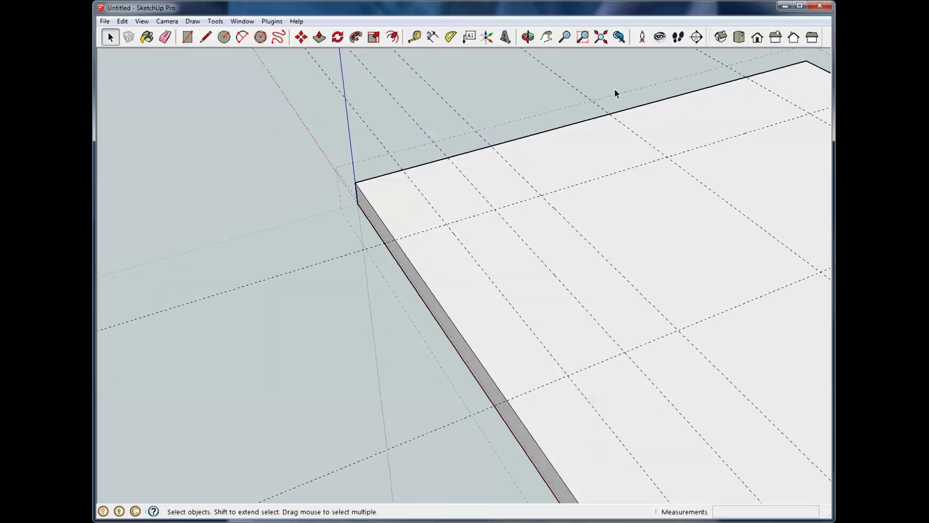
middle_drag(651, 83, 617, 105)
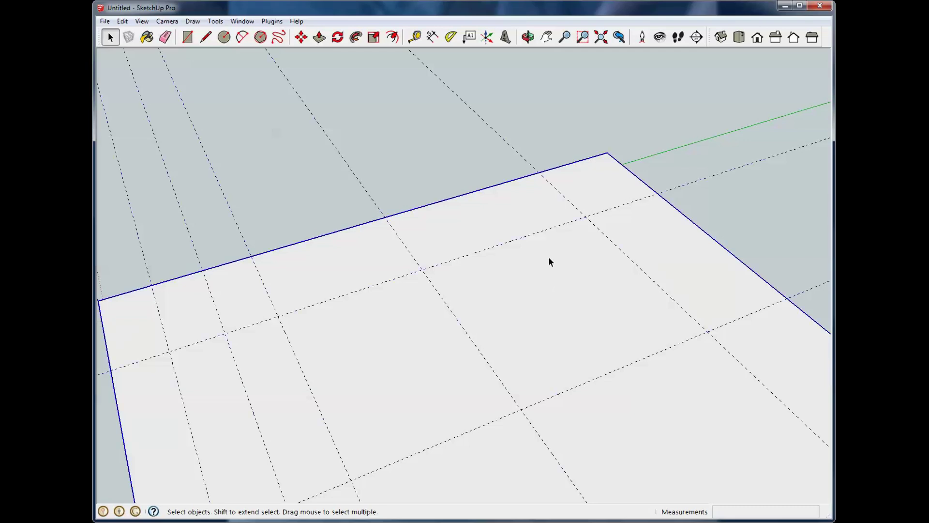
middle_drag(550, 268, 656, 233)
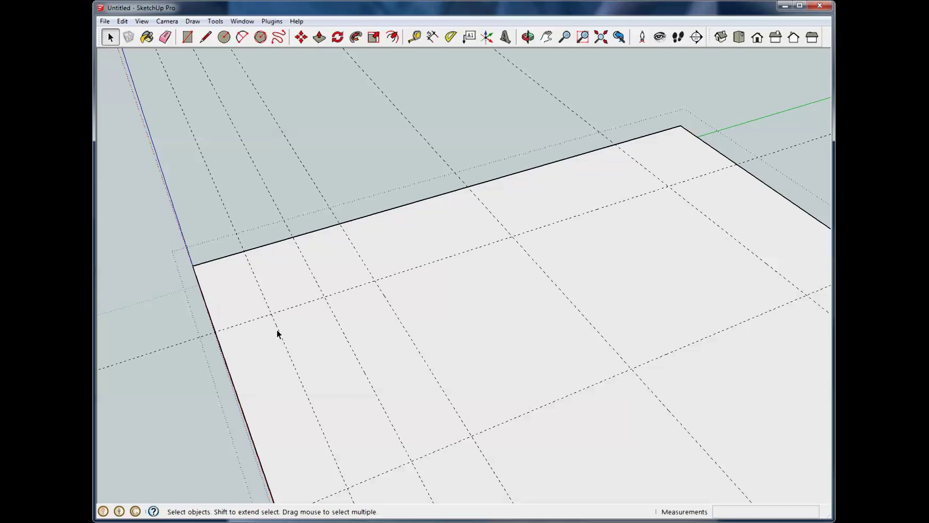
scroll(276, 328, up, 3)
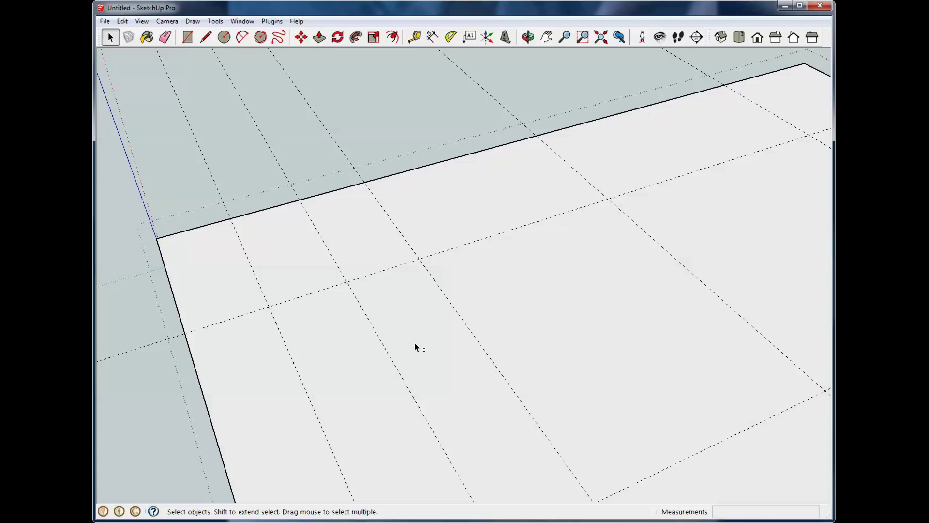
middle_drag(415, 343, 385, 403)
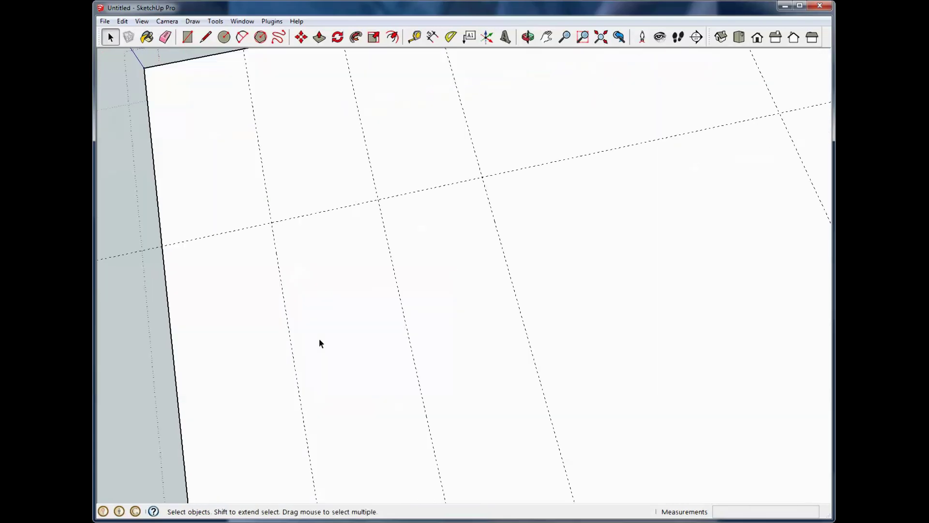
scroll(320, 339, up, 2)
mouse_move(319, 322)
middle_down()
mouse_move(351, 282)
mouse_move(394, 377)
middle_up()
scroll(366, 288, down, 2)
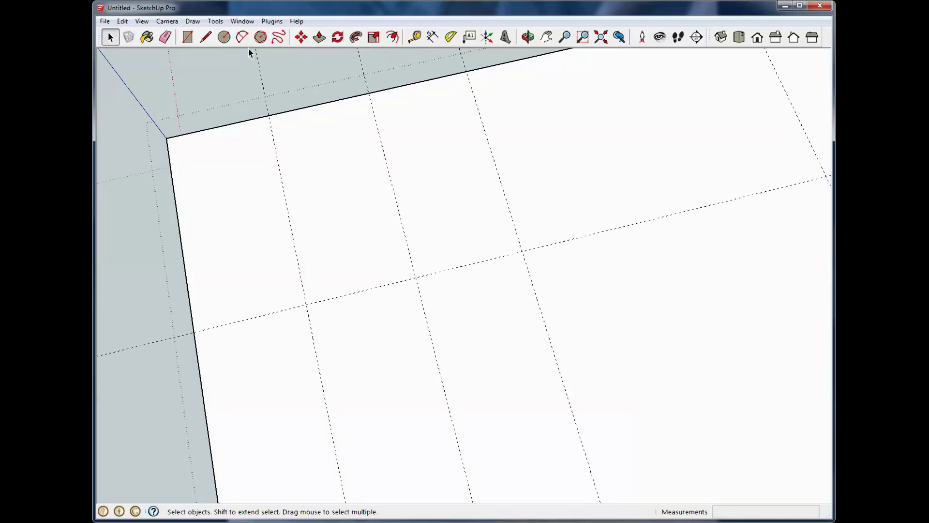
click(224, 37)
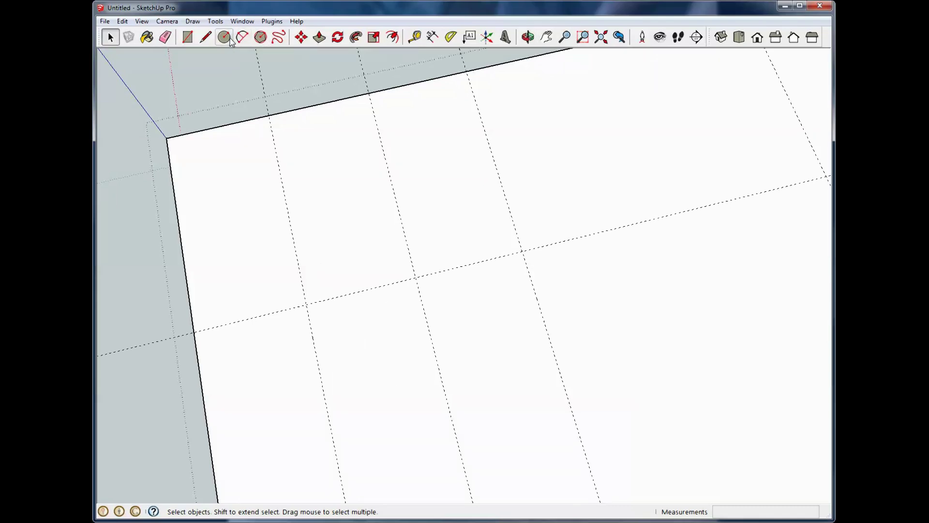
click(306, 304)
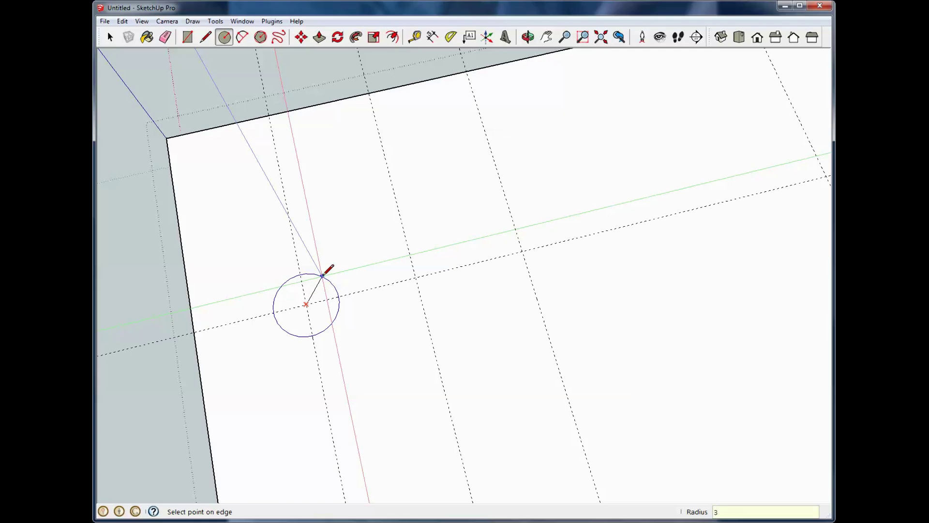
text(6)
key(Return)
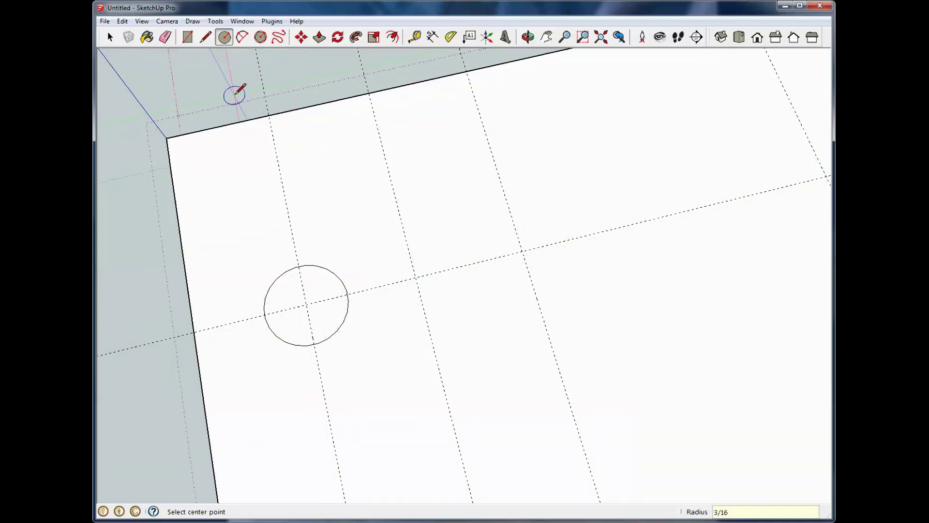
Step: Copy the circle with its face 1 inch along the green direction, from its centre to the guide intersection two guides over
click(111, 38)
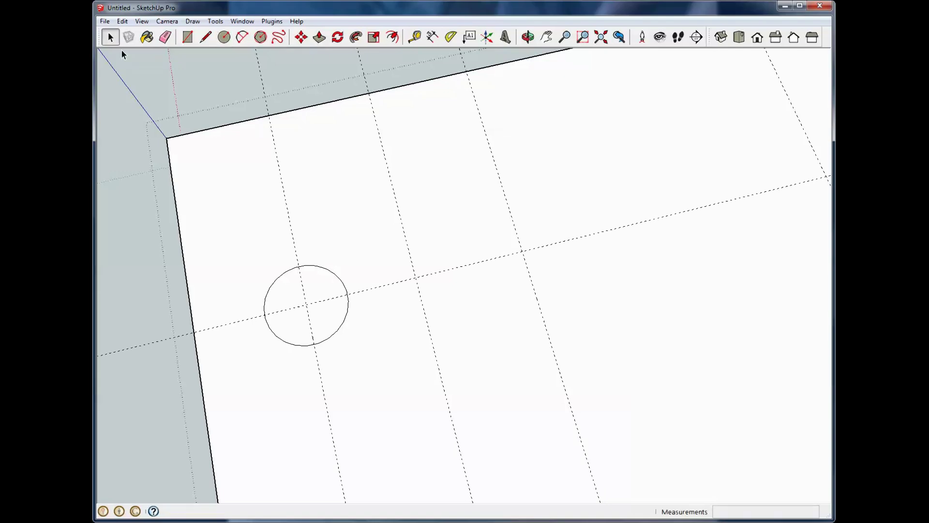
drag(248, 244, 405, 392)
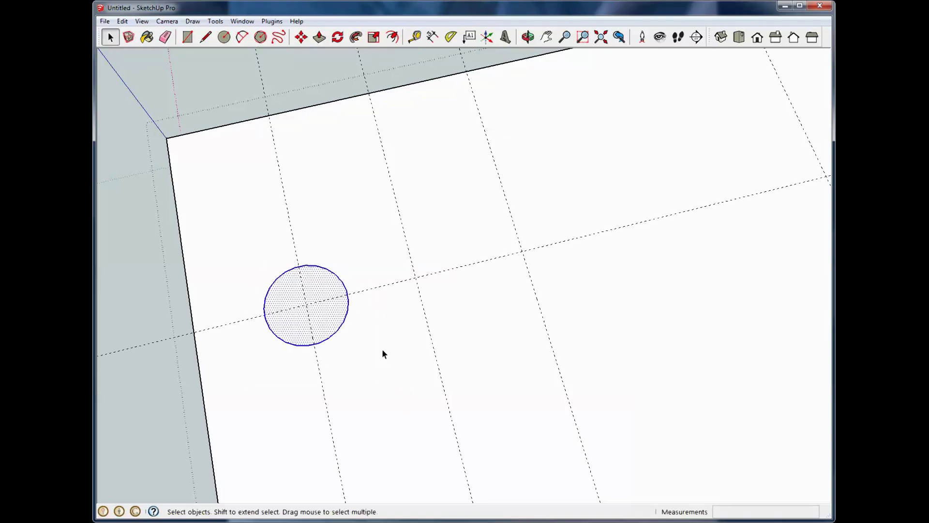
key(m)
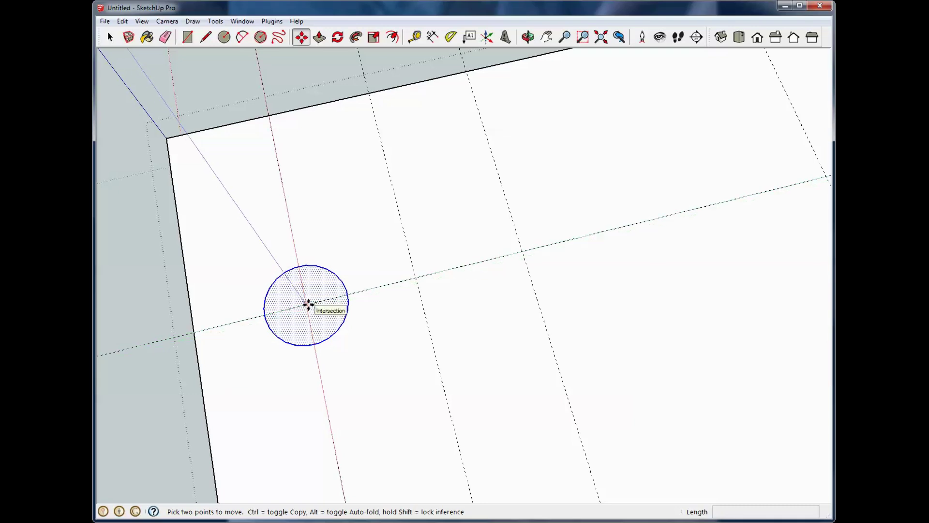
click(308, 304)
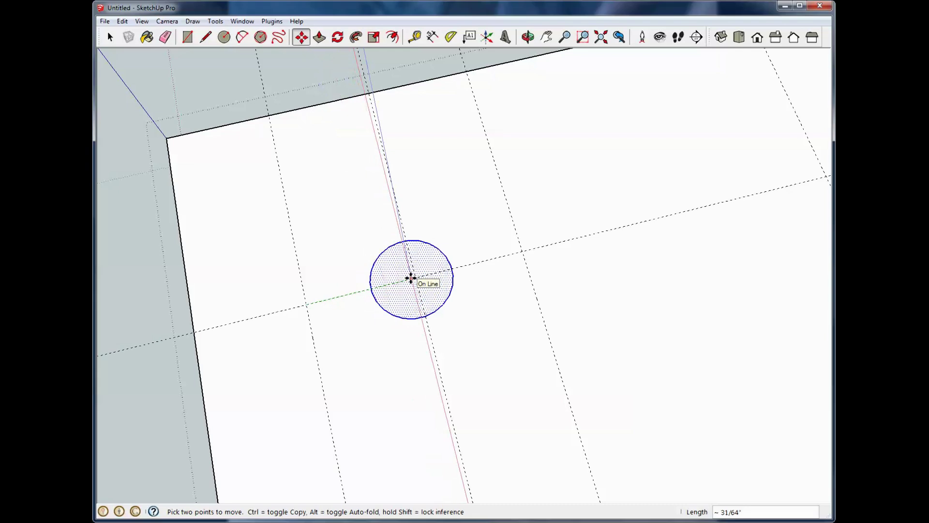
key(ctrl)
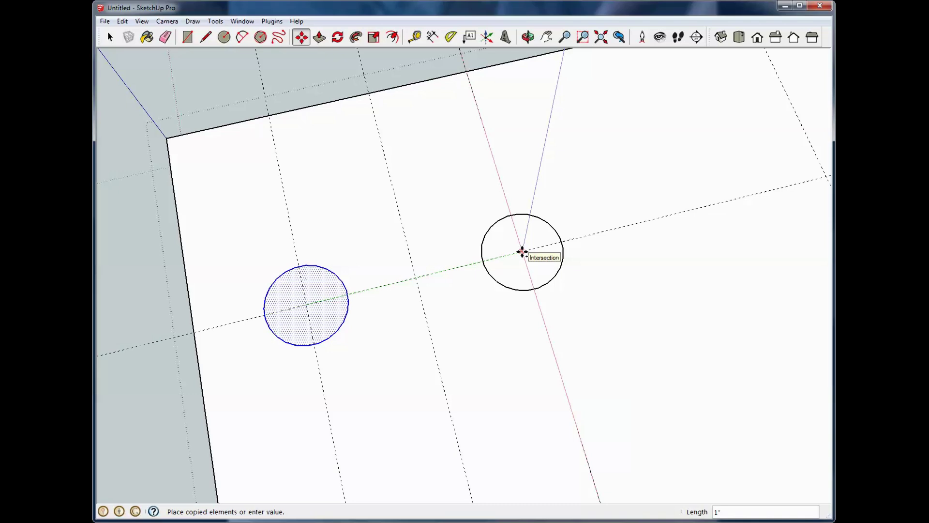
click(522, 252)
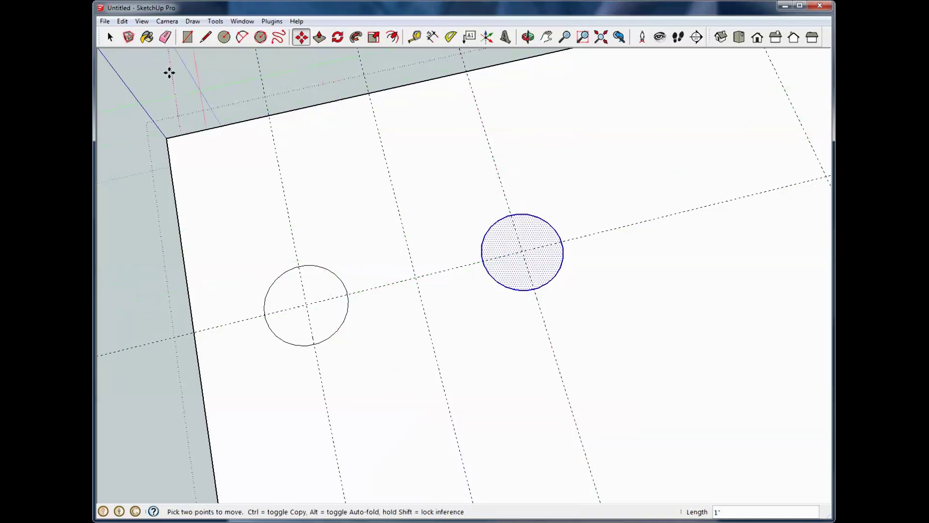
click(109, 38)
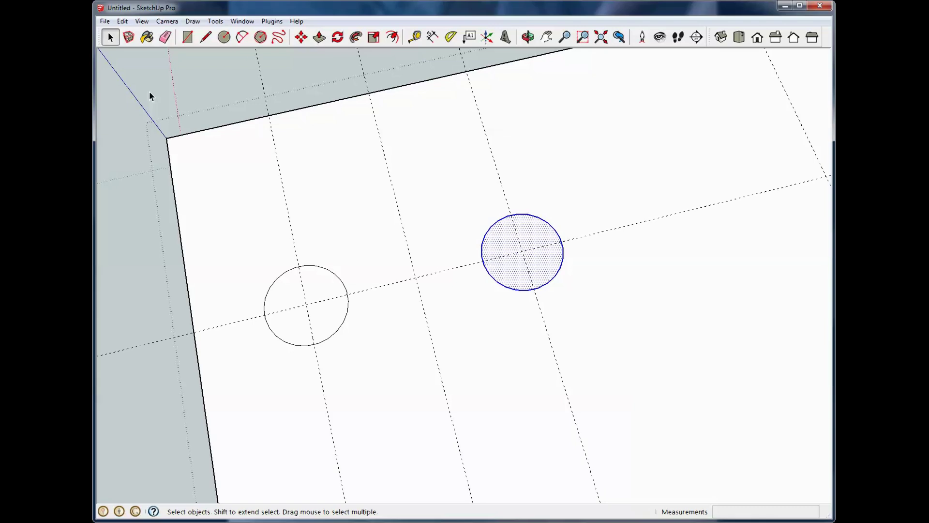
Step: Draw a 1 inch line joining the two circles on the side facing the plate's centre, between their intersections with the red-direction guides
click(210, 40)
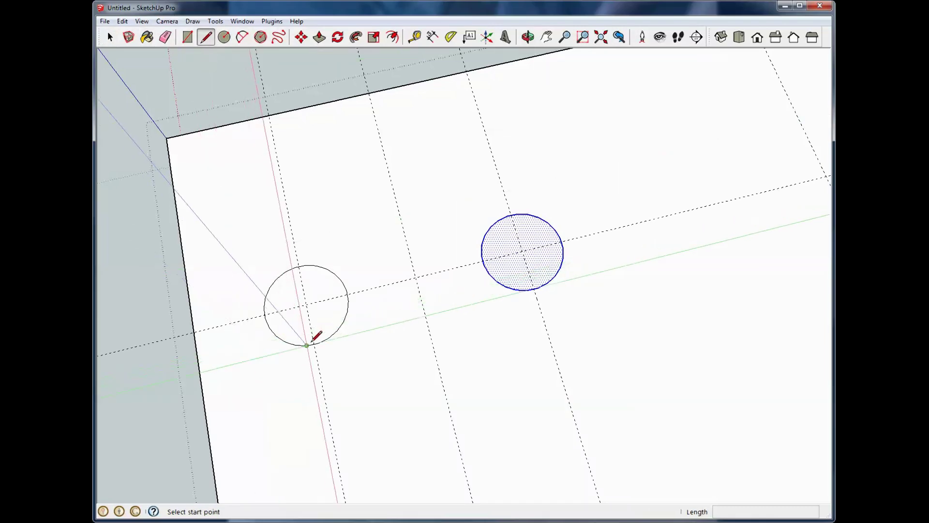
scroll(319, 338, up, 8)
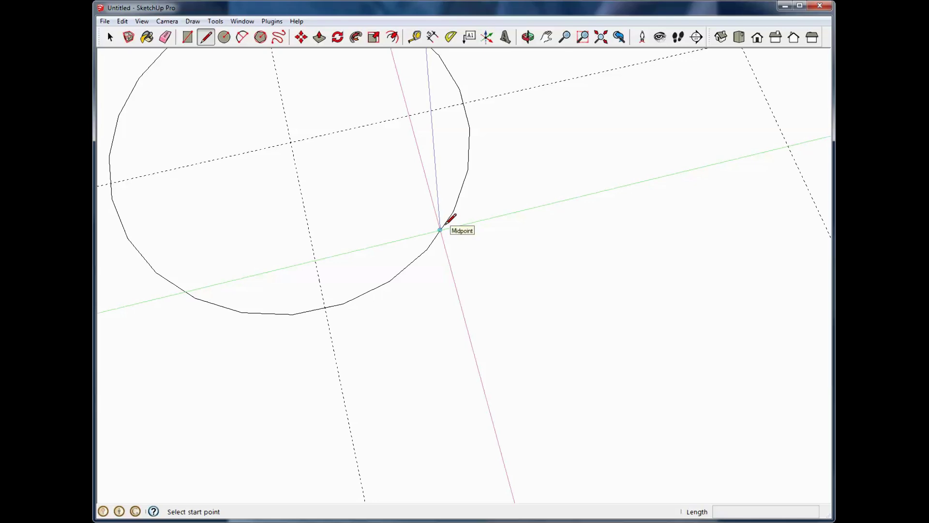
scroll(431, 237, up, 3)
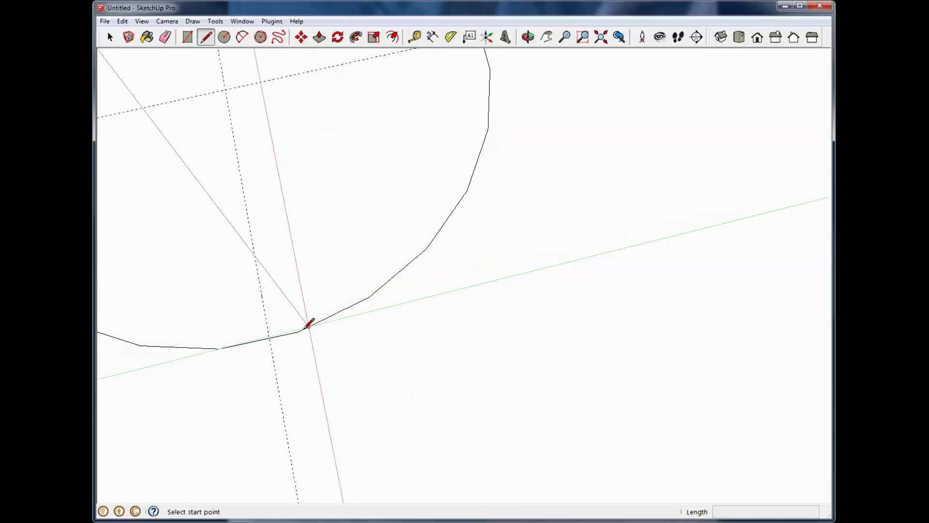
scroll(364, 400, down, 2)
scroll(388, 409, down, 2)
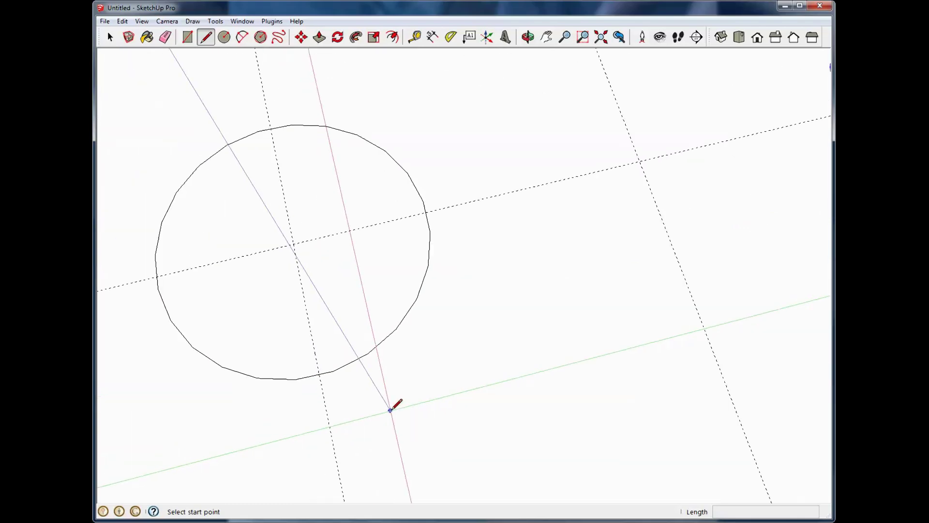
scroll(349, 410, up, 5)
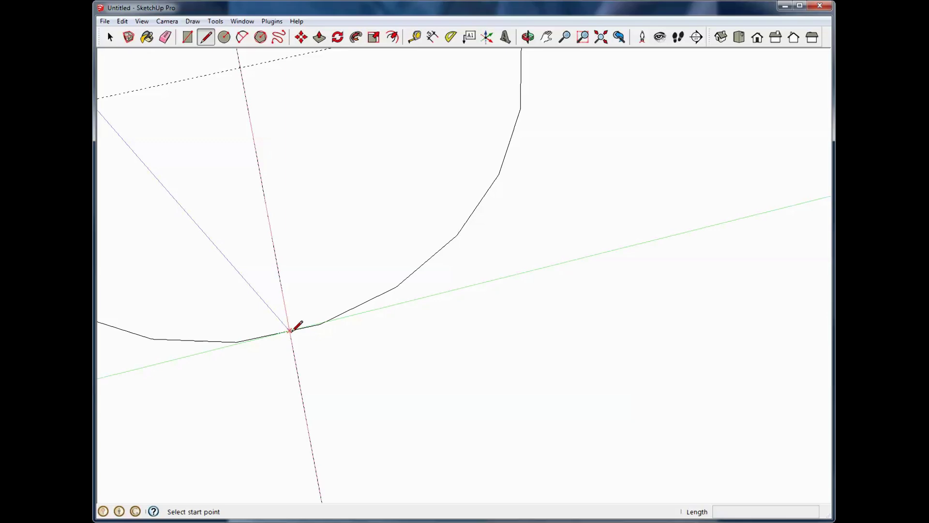
click(291, 330)
scroll(339, 363, down, 5)
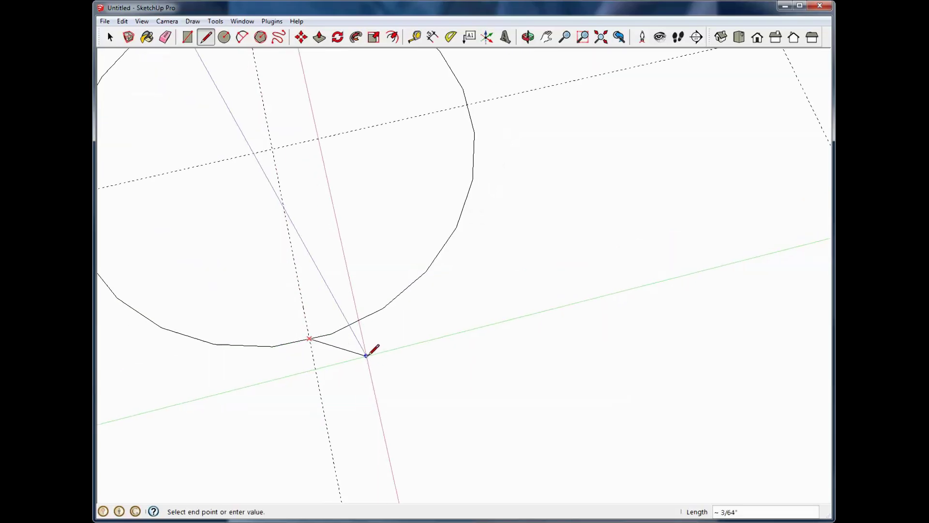
mouse_move(398, 353)
middle_down()
mouse_move(663, 322)
mouse_move(301, 431)
middle_up()
scroll(452, 388, up, 5)
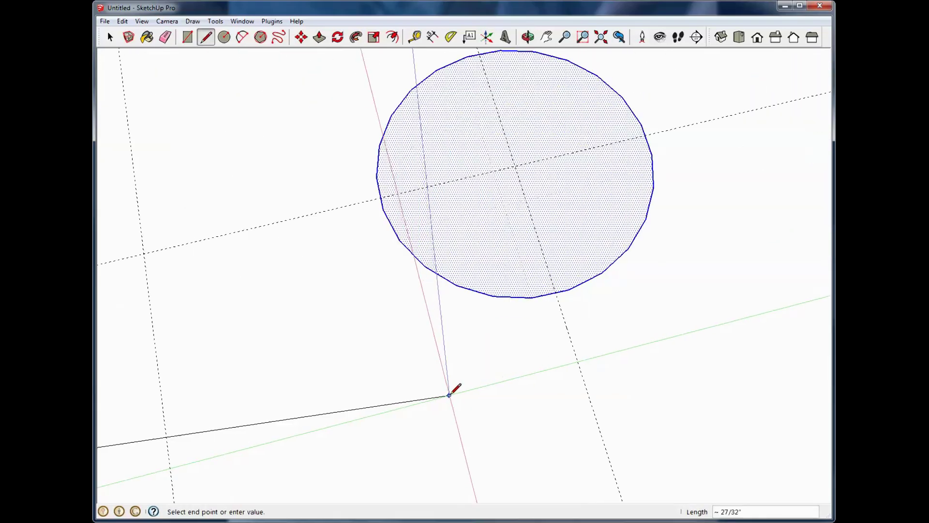
scroll(581, 290, up, 3)
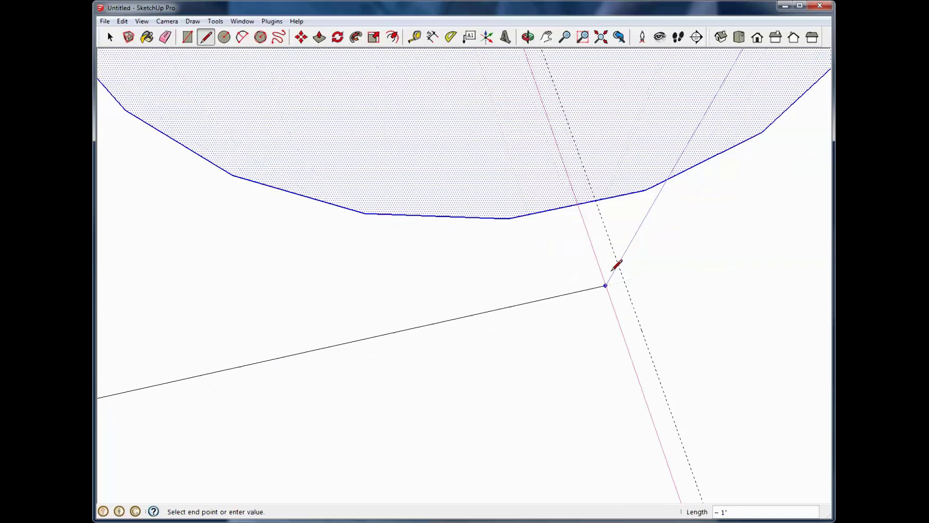
click(595, 200)
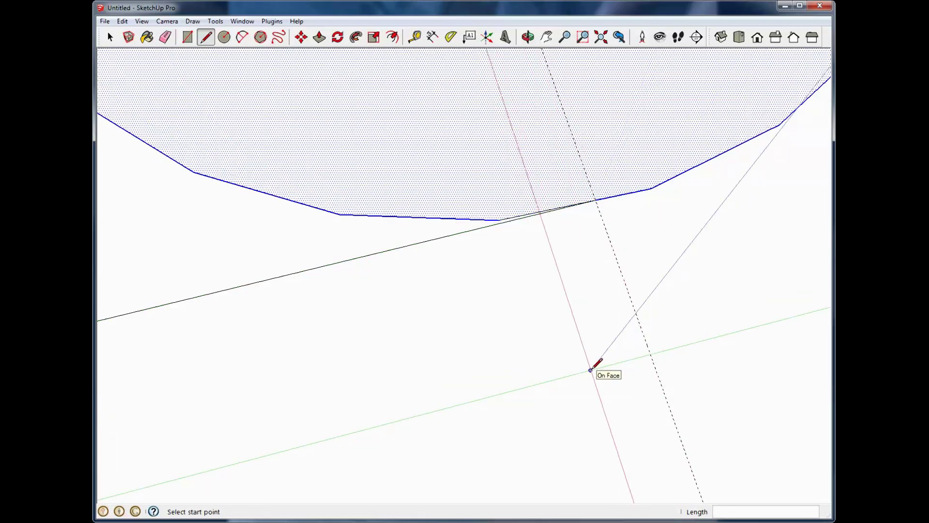
Step: Draw a second 1 inch line joining the two circles on the side facing the plate's edge, ending where the guides cross them
mouse_move(591, 370)
middle_down()
mouse_move(753, 303)
mouse_move(695, 264)
mouse_move(719, 495)
mouse_move(706, 475)
middle_up()
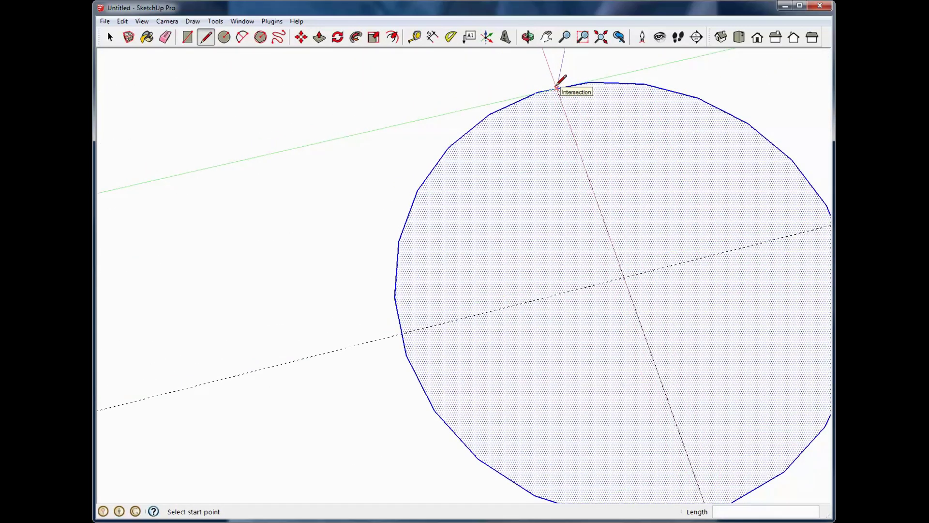
click(557, 88)
scroll(394, 166, down, 5)
mouse_move(421, 160)
middle_down()
mouse_move(622, 145)
mouse_move(752, 172)
middle_up()
scroll(339, 213, up, 5)
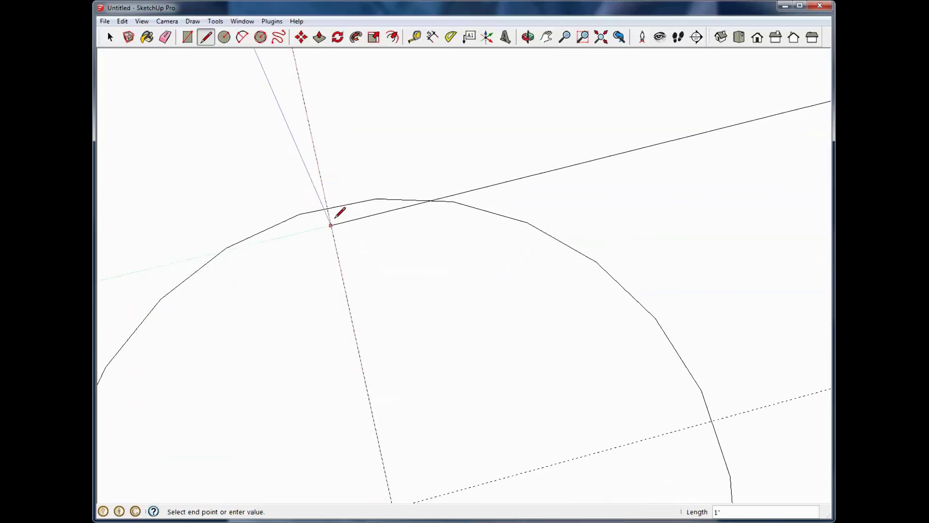
click(327, 208)
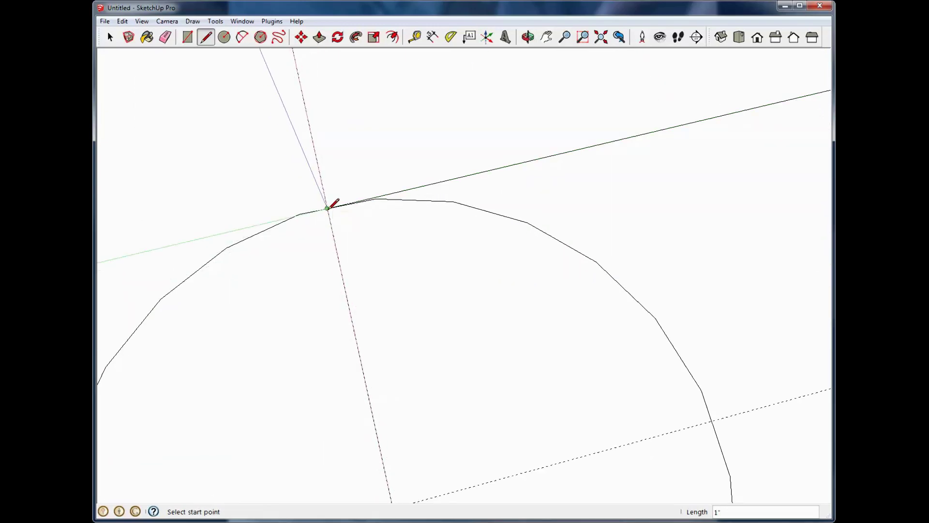
key(space)
scroll(609, 372, down, 5)
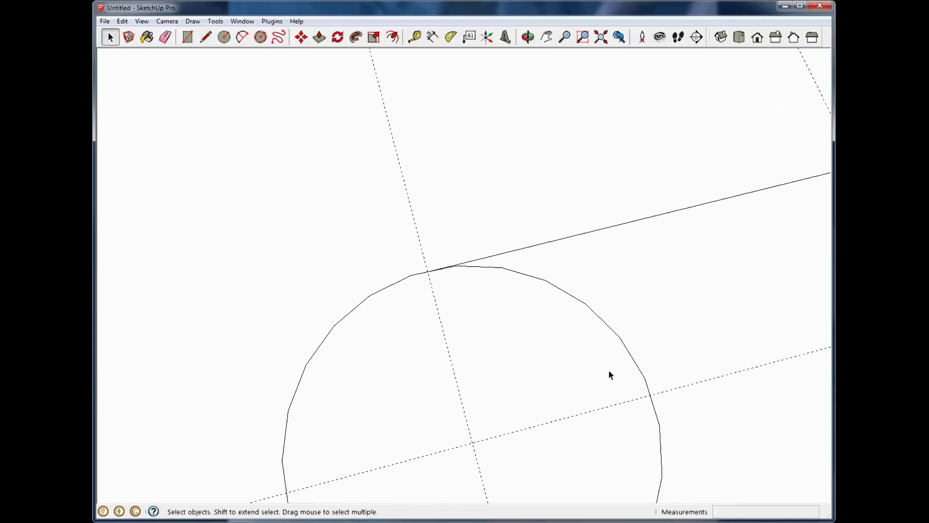
Step: Erase most of the first circle's arc segments lying inside the slot, between the two straight lines
middle_drag(690, 391, 424, 326)
scroll(460, 331, down, 3)
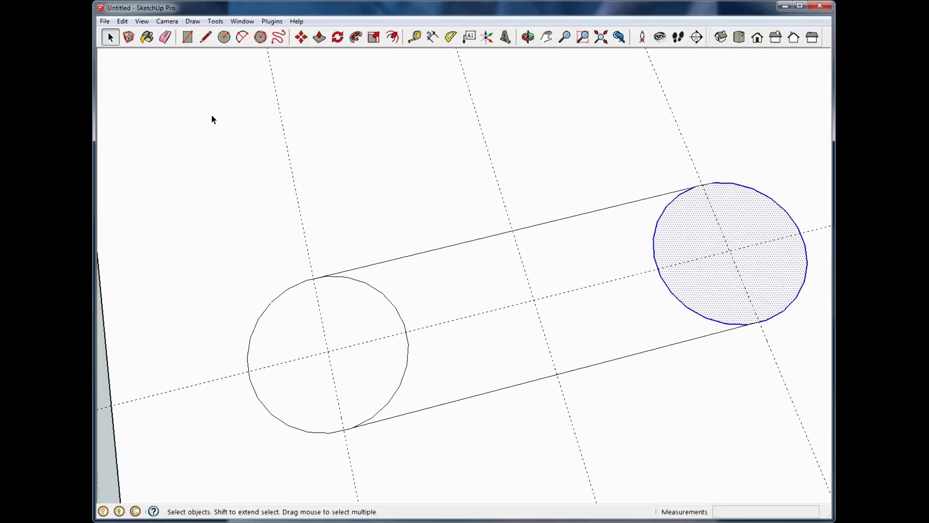
click(376, 105)
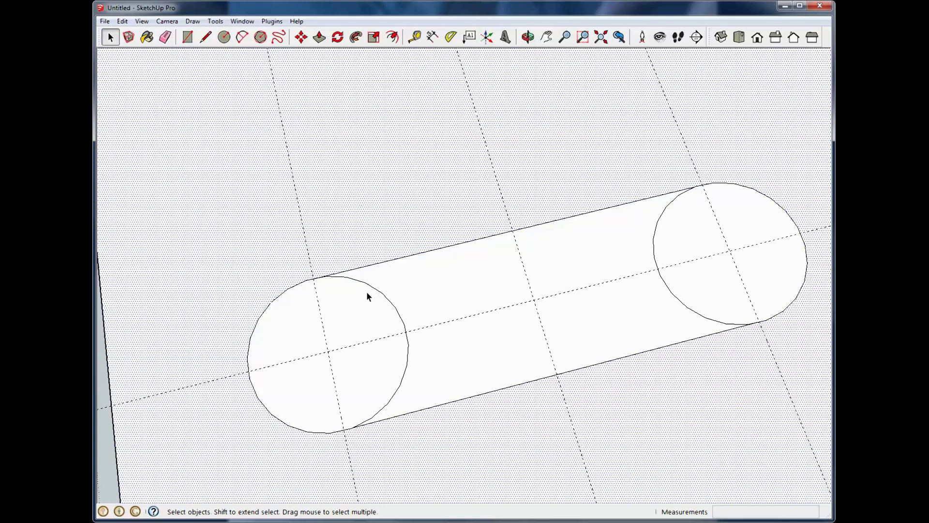
click(165, 38)
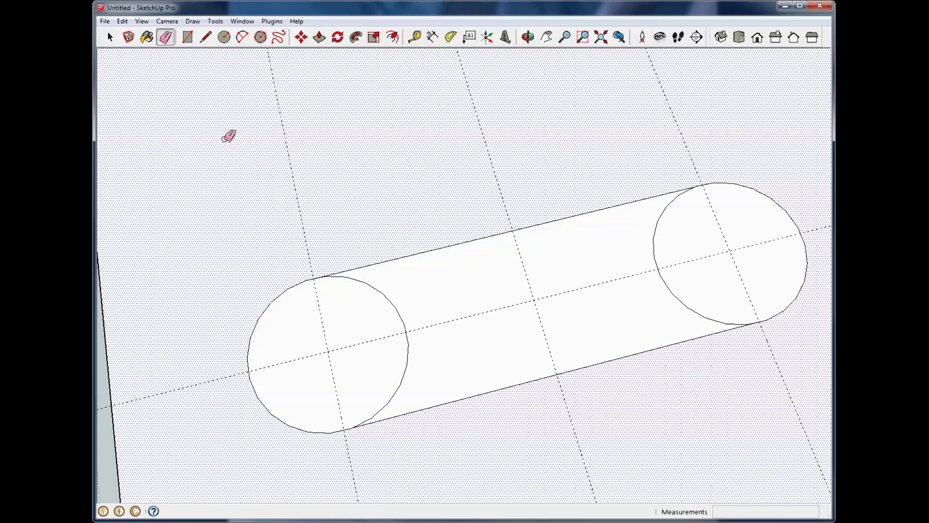
click(388, 298)
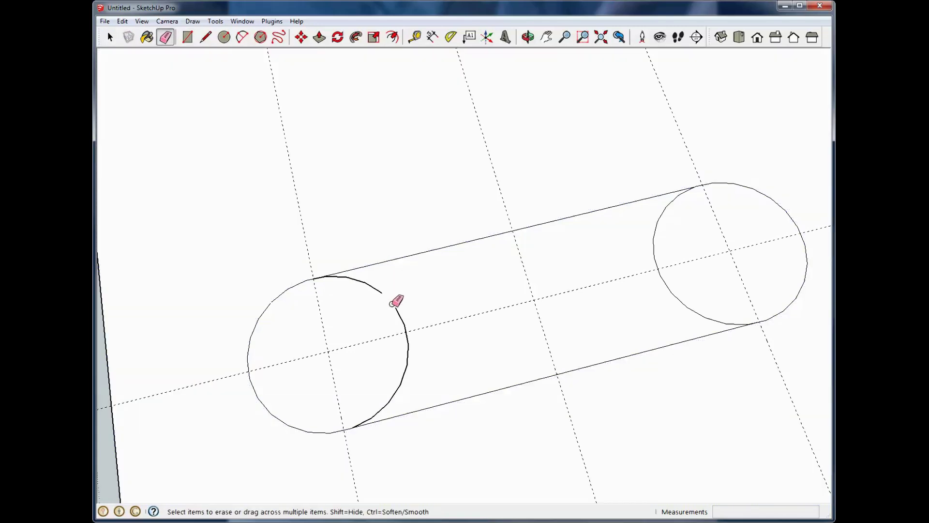
click(373, 288)
click(406, 374)
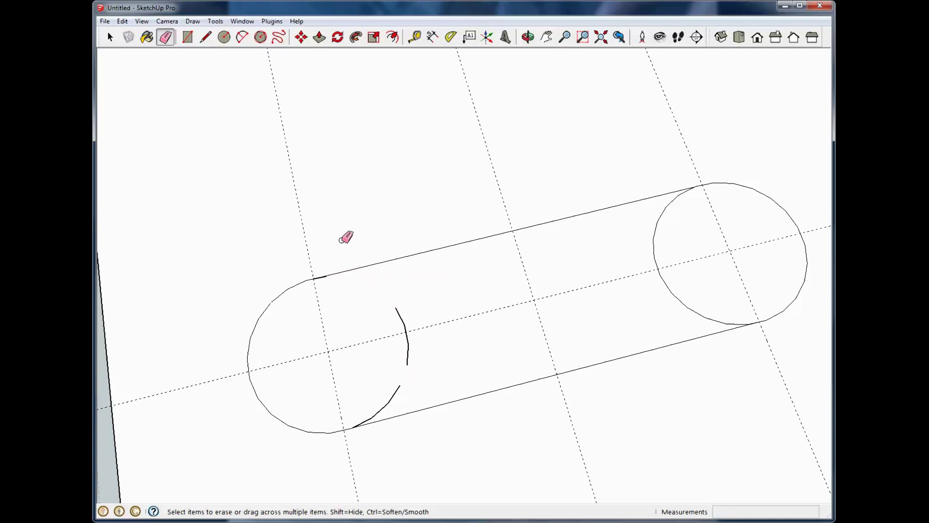
click(407, 339)
click(408, 354)
click(386, 405)
click(366, 419)
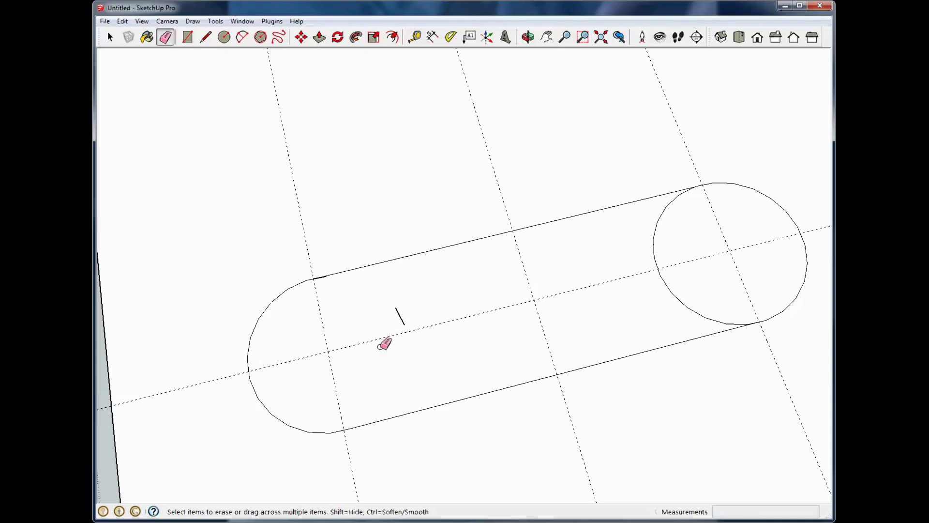
Step: Erase the leftover inner arc segment of the first circle and the short sliver overlapping the line on the plate's edge side
click(400, 316)
scroll(324, 276, up, 6)
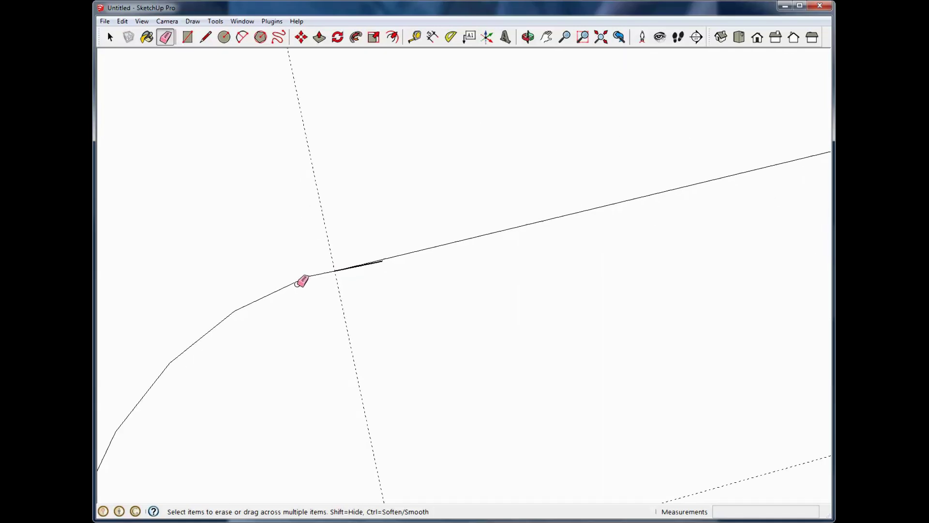
click(433, 247)
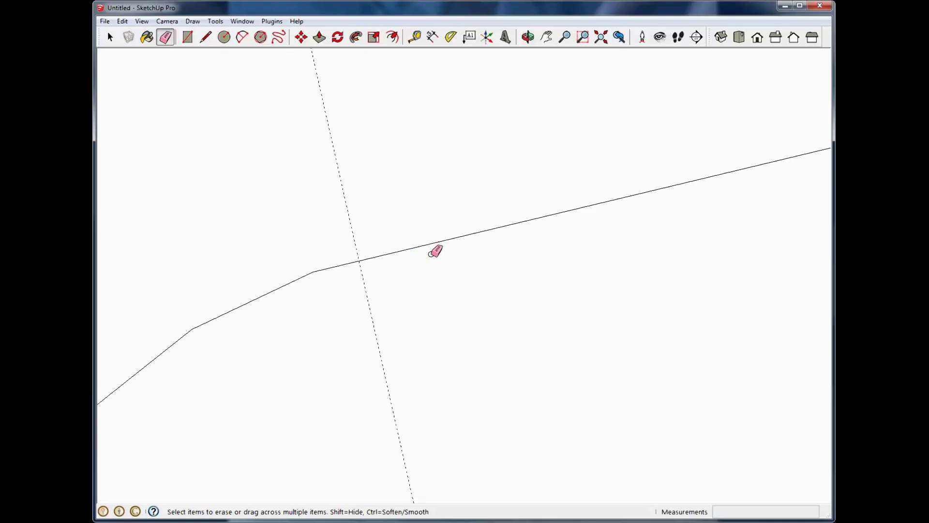
click(110, 37)
Step: Erase the second circle's inner arc segments from the line on the plate's edge side to just past the slot's lengthwise guide
scroll(474, 343, down, 2)
scroll(589, 397, down, 4)
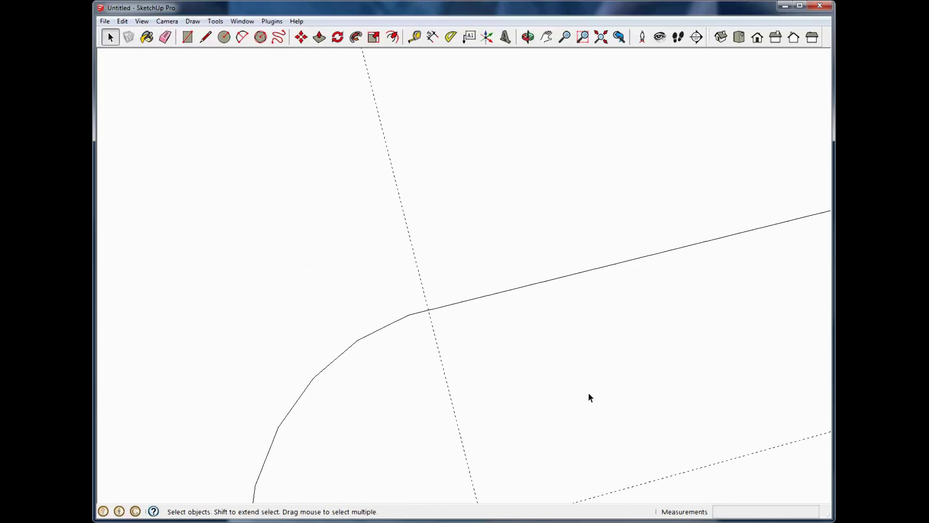
middle_drag(608, 397, 415, 150)
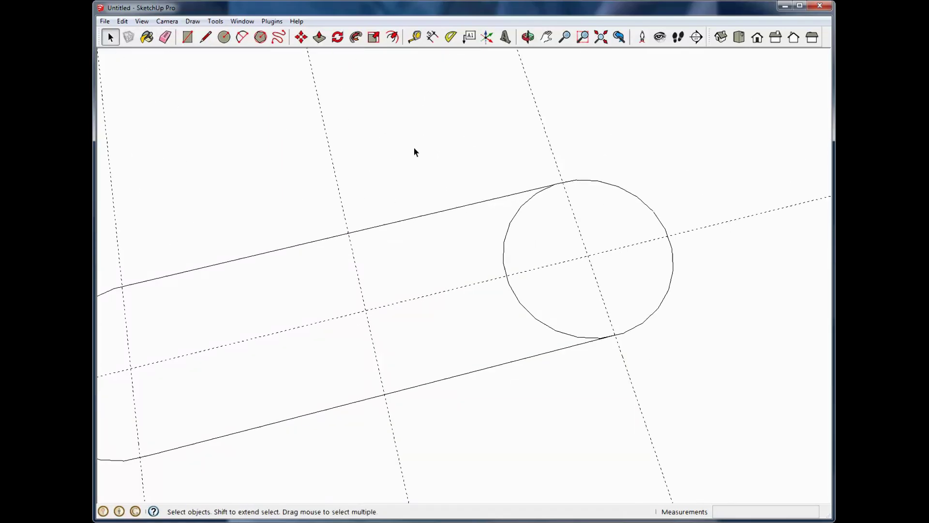
drag(415, 150, 737, 419)
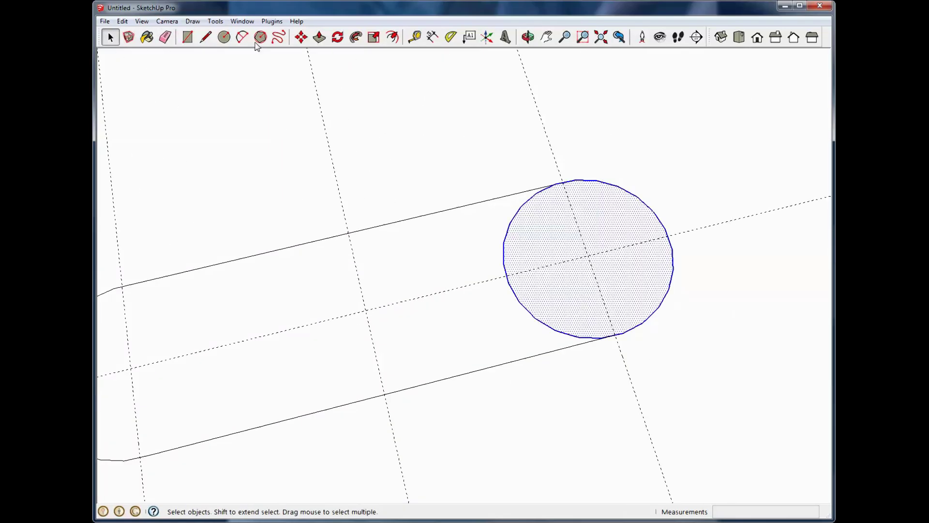
click(165, 40)
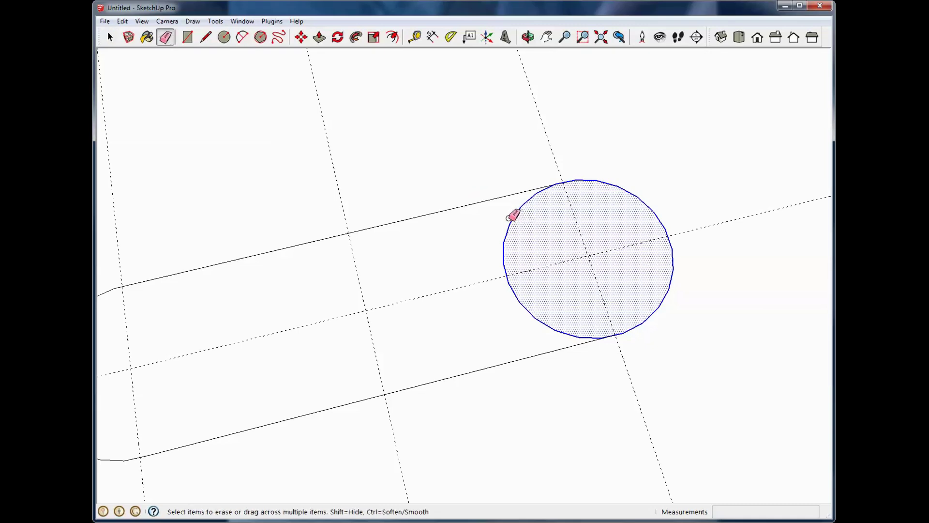
mouse_move(513, 213)
mouse_down()
mouse_move(512, 221)
mouse_move(541, 190)
mouse_up()
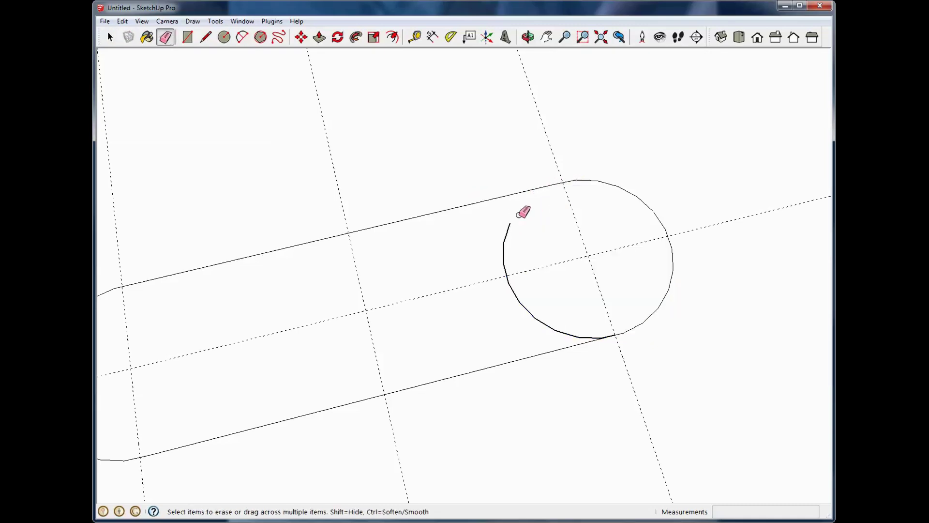
scroll(556, 183, up, 3)
scroll(576, 188, down, 2)
scroll(500, 333, down, 2)
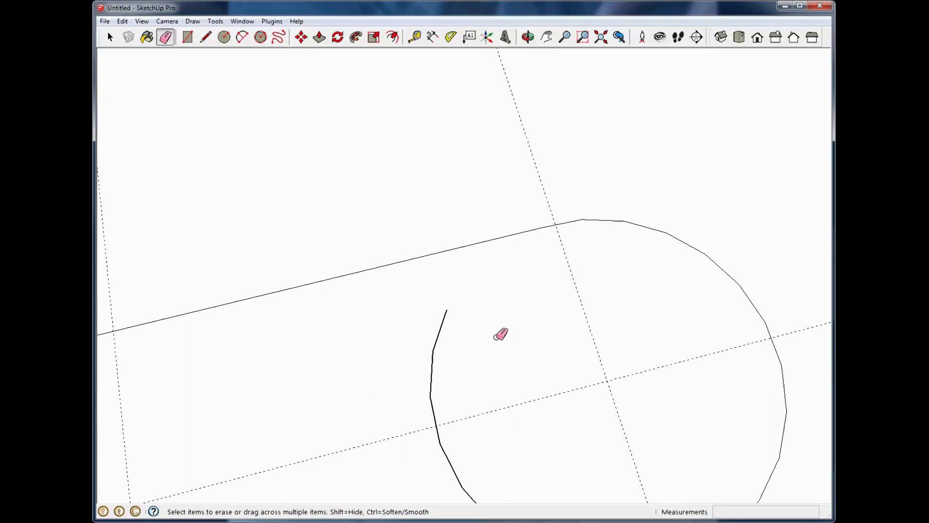
scroll(465, 312, down, 1)
click(457, 317)
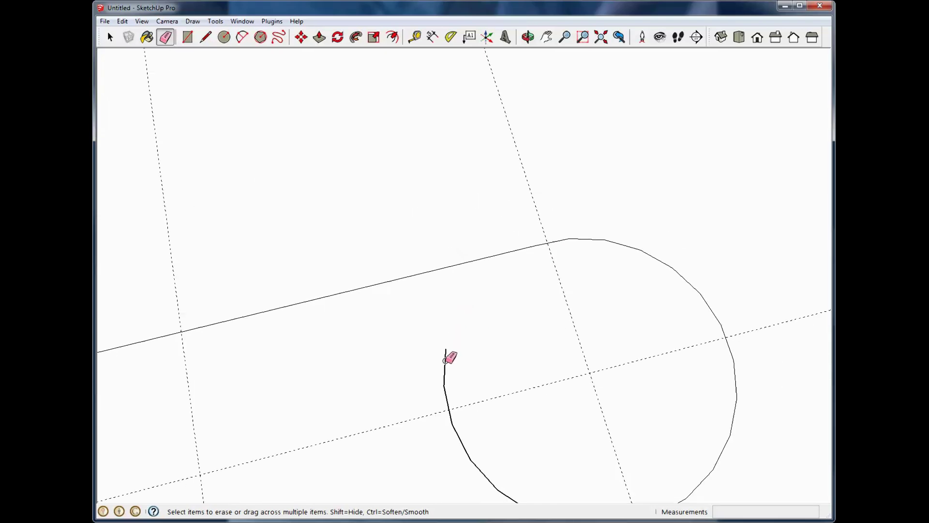
click(445, 359)
click(452, 407)
click(459, 438)
Step: Erase the second circle's remaining inner segments, including the sliver overlapping the line facing the plate's centre, to complete the slot outline
scroll(479, 465, down, 1)
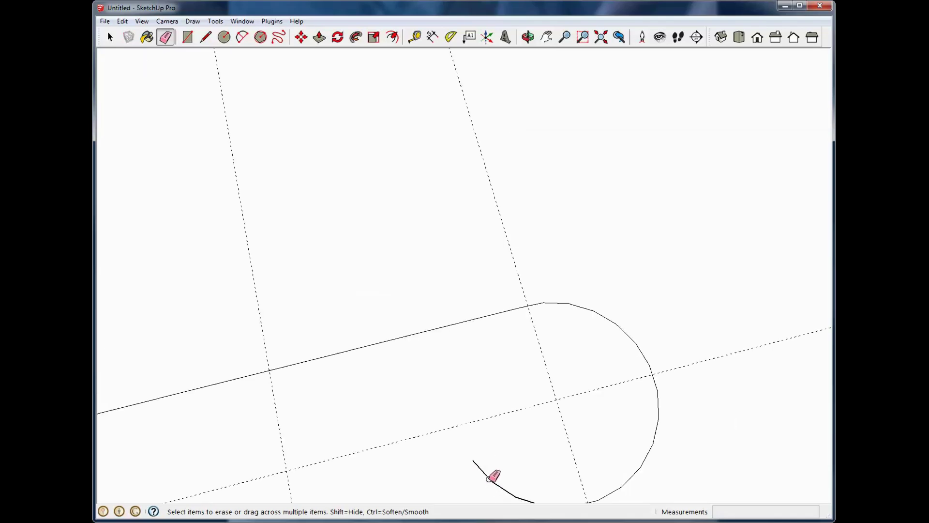
scroll(479, 473, down, 2)
scroll(499, 466, up, 2)
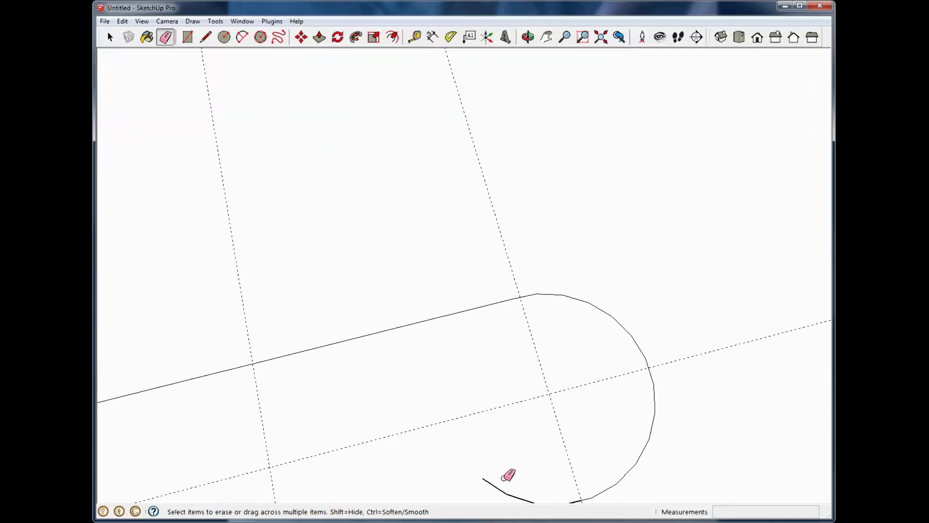
scroll(514, 474, down, 2)
middle_drag(523, 469, 531, 334)
scroll(507, 464, up, 2)
middle_drag(506, 466, 504, 378)
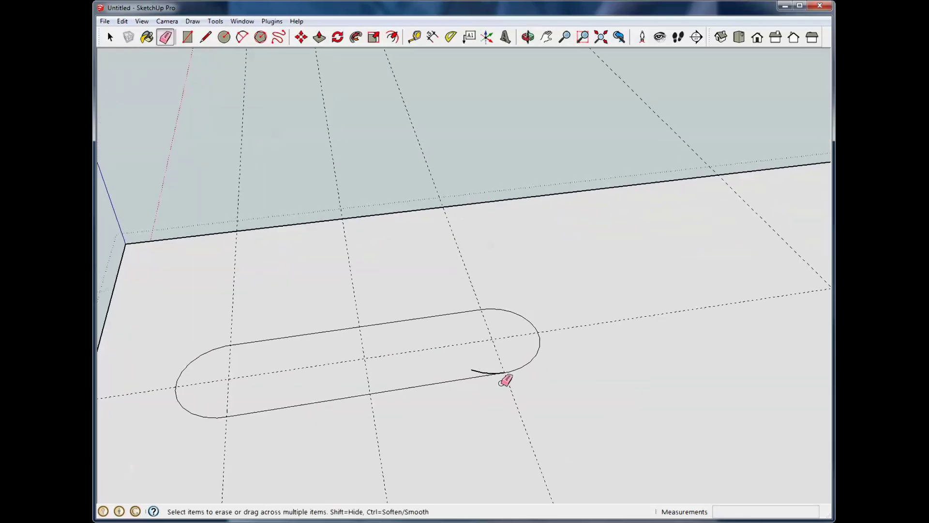
scroll(471, 336, up, 3)
click(463, 378)
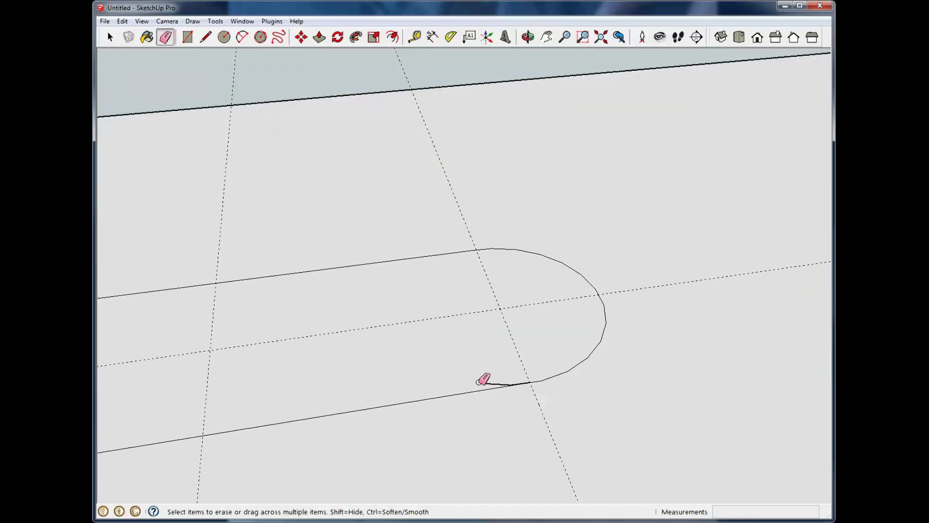
scroll(519, 376, up, 5)
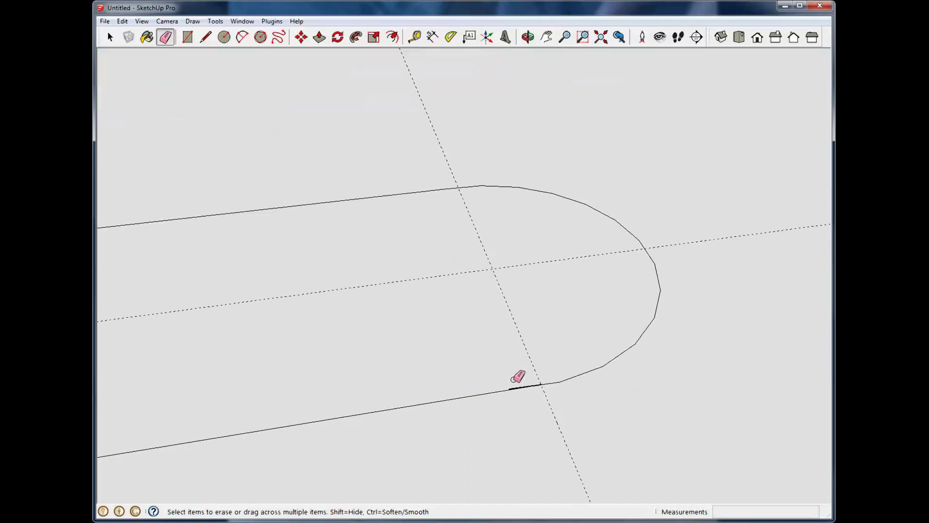
mouse_move(516, 376)
middle_down()
mouse_move(539, 427)
mouse_move(533, 398)
middle_up()
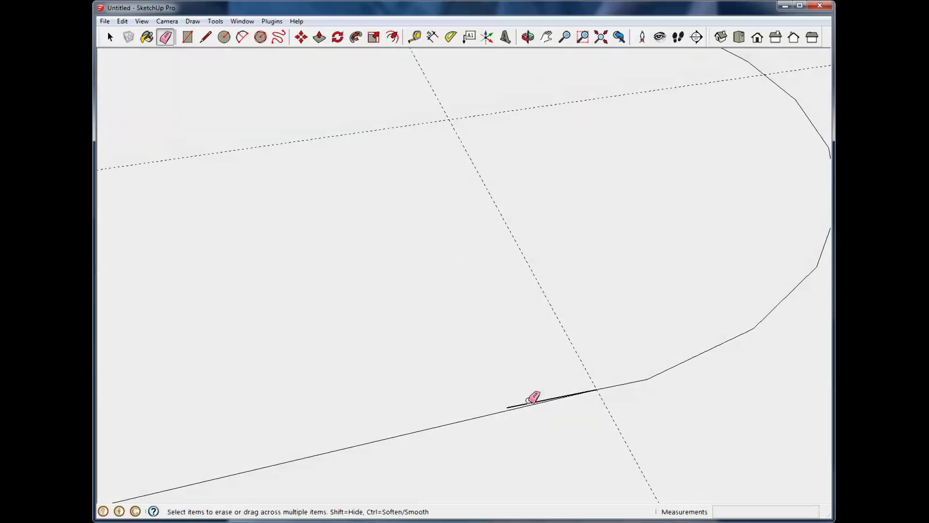
click(530, 403)
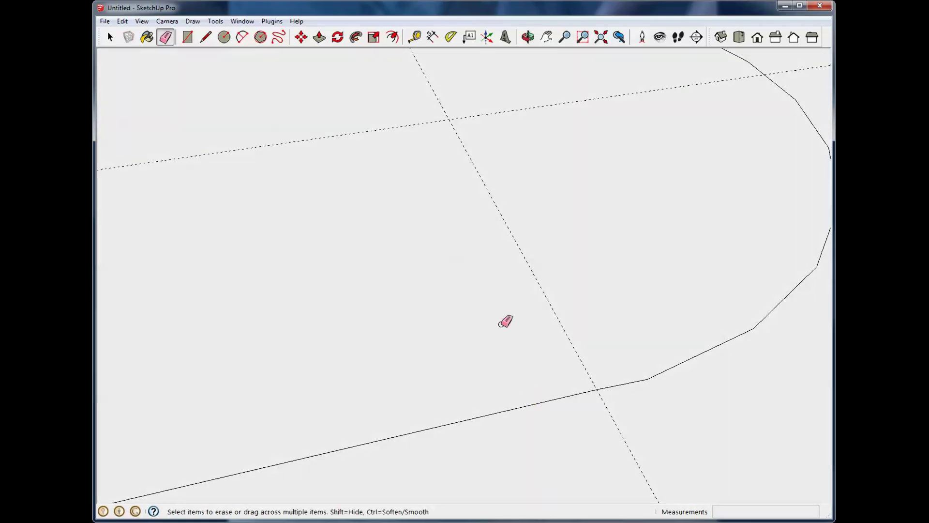
click(110, 37)
Step: Copy the finished slot with its face 4 inches along the green direction, from its centre to the far guide intersection
scroll(455, 251, down, 5)
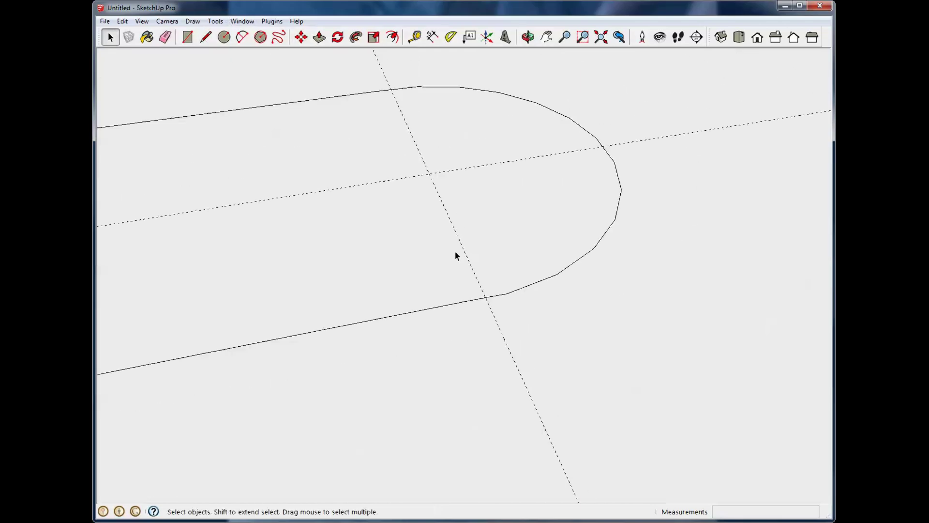
scroll(478, 267, down, 5)
middle_drag(489, 318, 366, 366)
drag(332, 322, 474, 391)
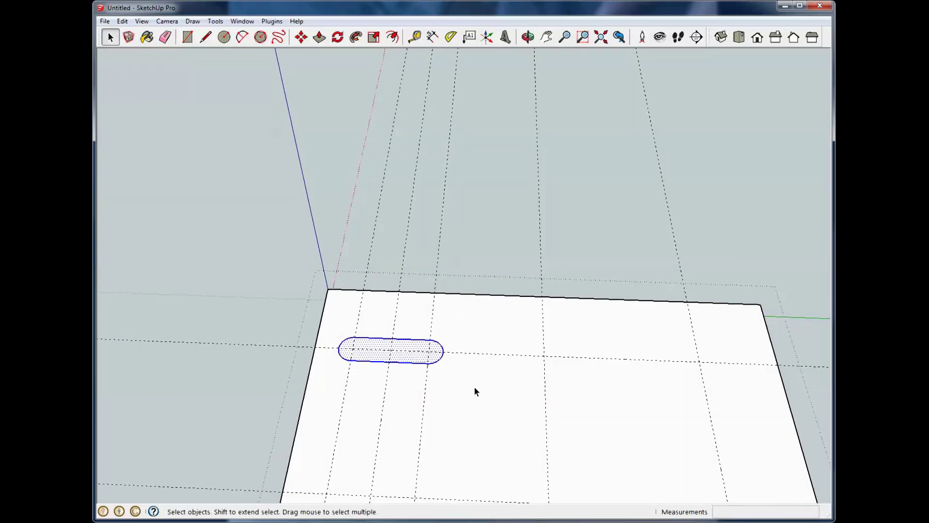
key(m)
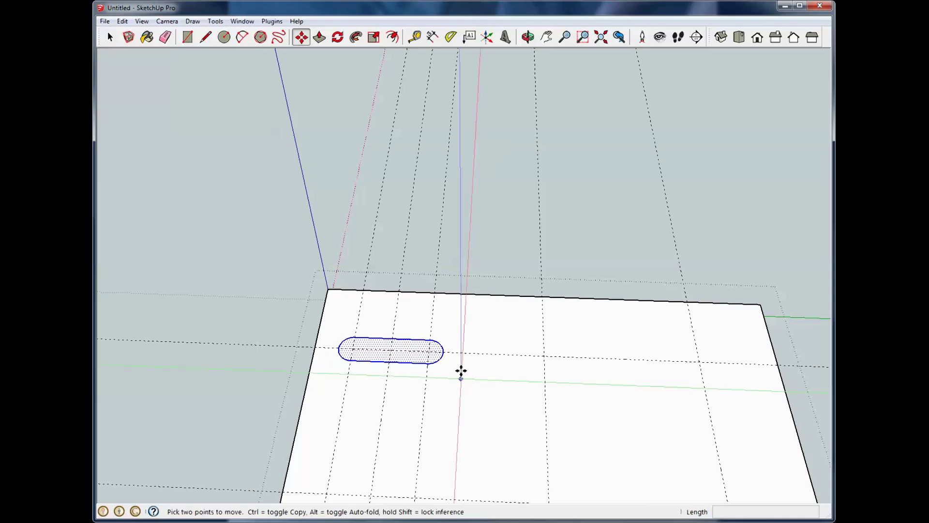
click(392, 350)
key(ctrl)
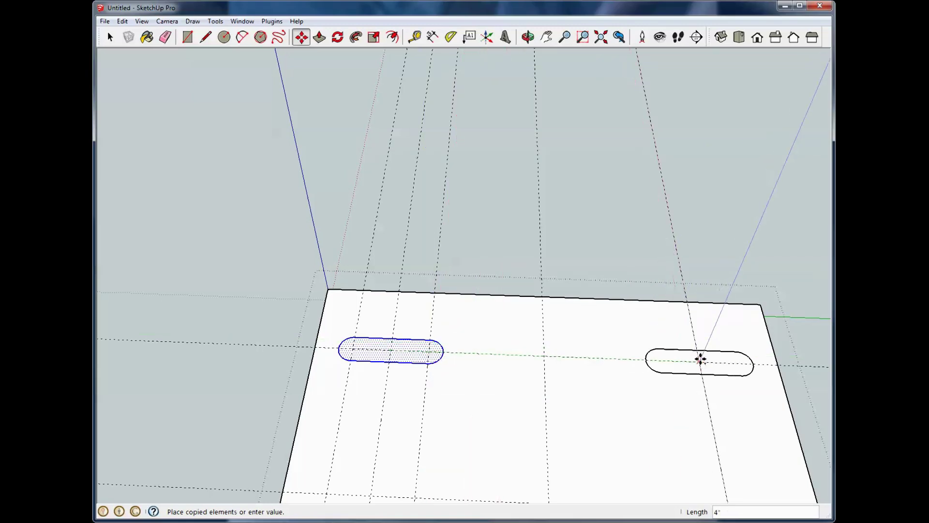
click(700, 361)
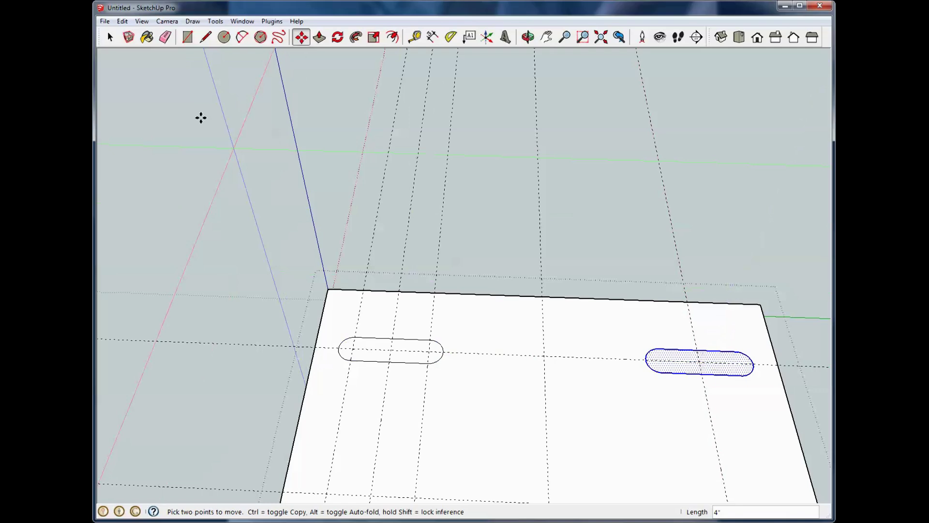
Step: Copy both slots 4 inches along the red direction, aligning them with the guide near the plate's opposite edge
key(o)
drag(466, 297, 662, 312)
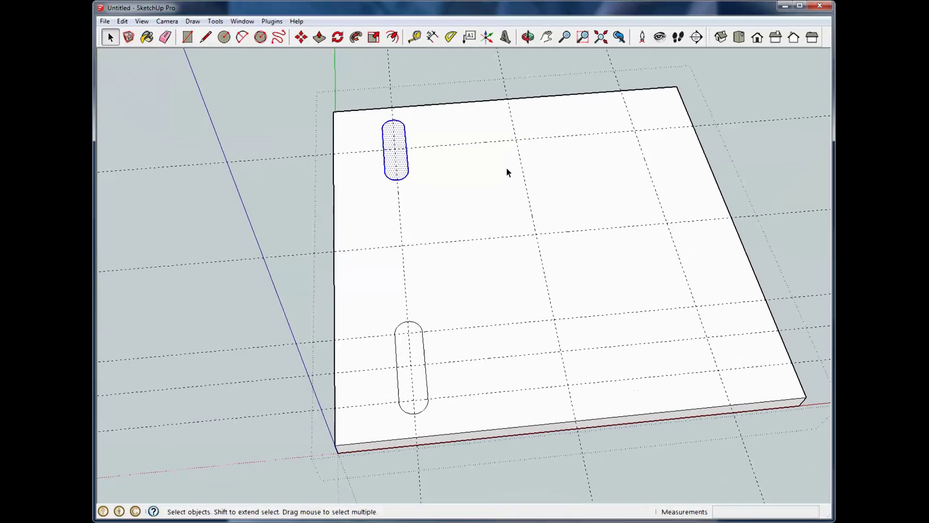
drag(355, 67, 479, 458)
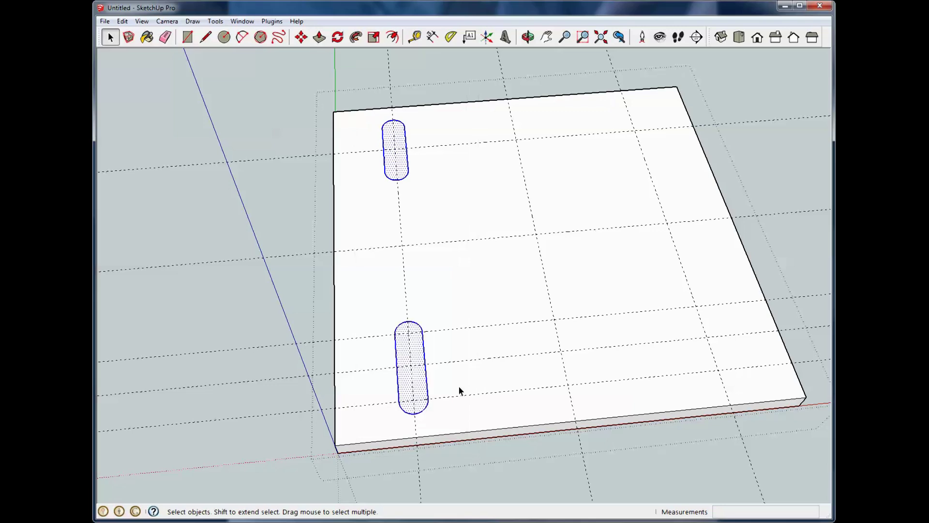
key(m)
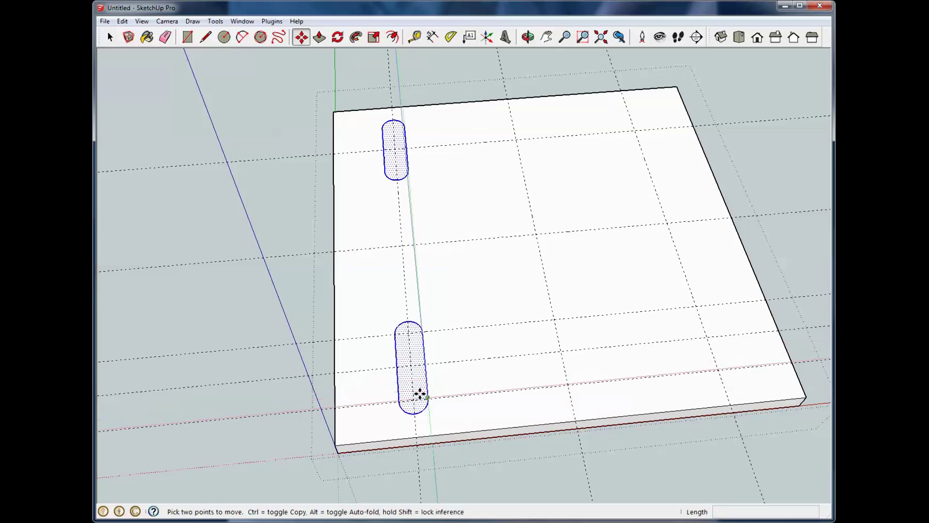
click(415, 400)
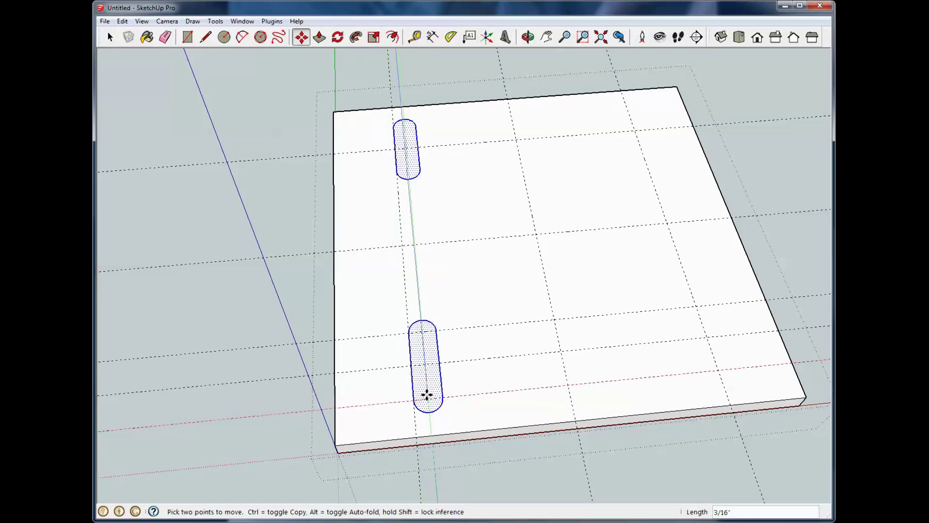
key(ctrl)
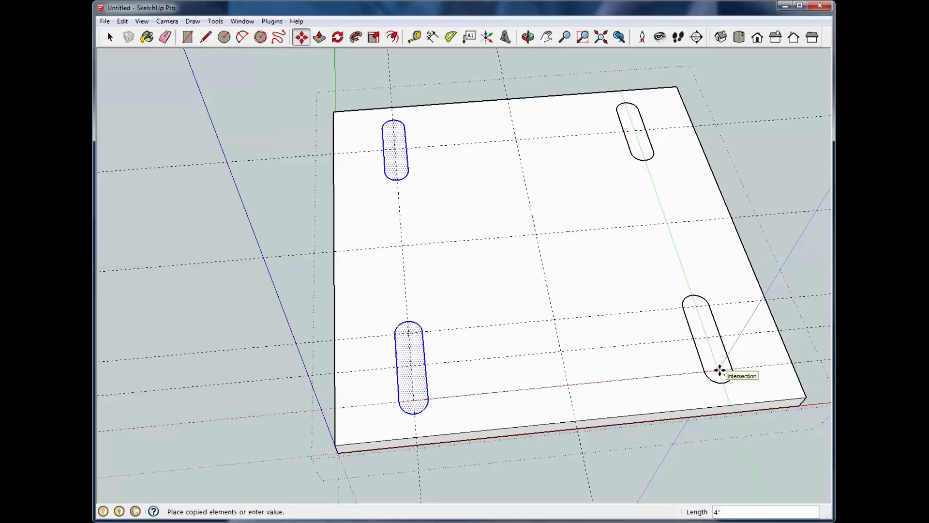
click(720, 370)
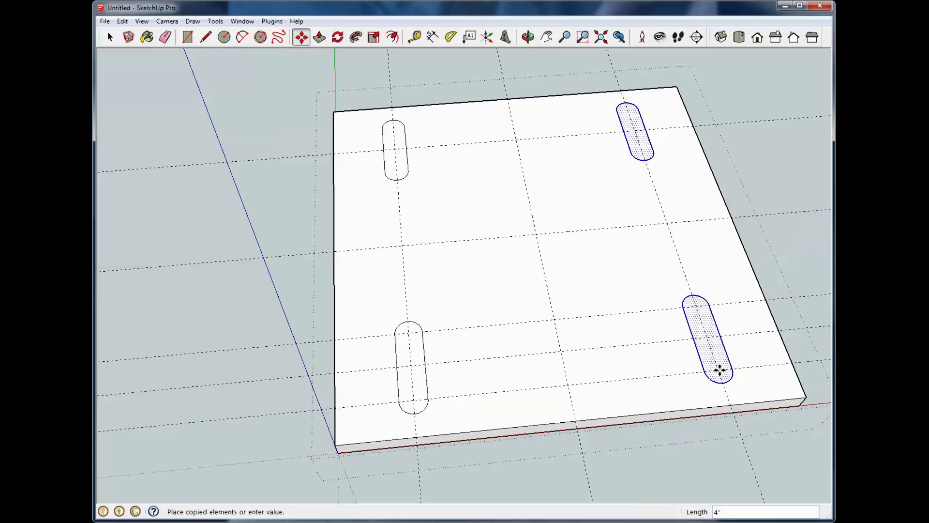
click(110, 38)
key(o)
drag(402, 276, 216, 224)
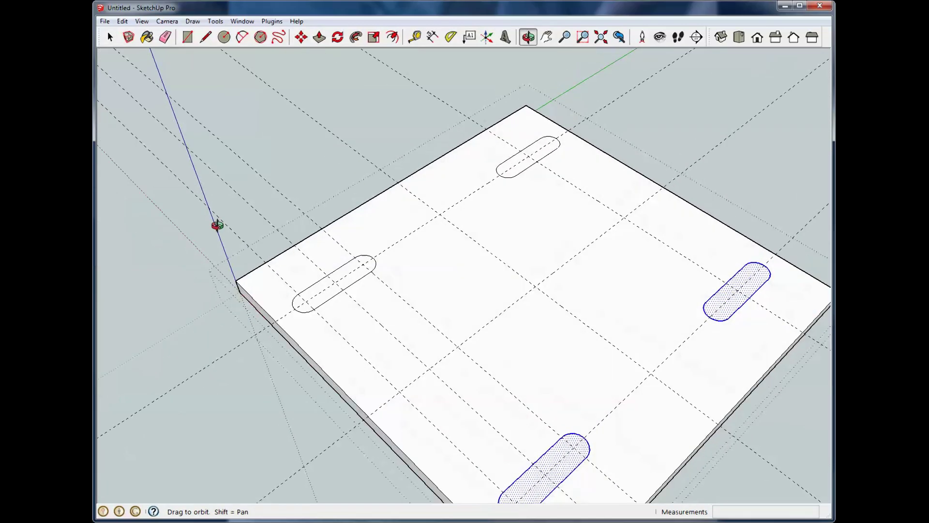
key(space)
middle_drag(239, 234, 306, 265)
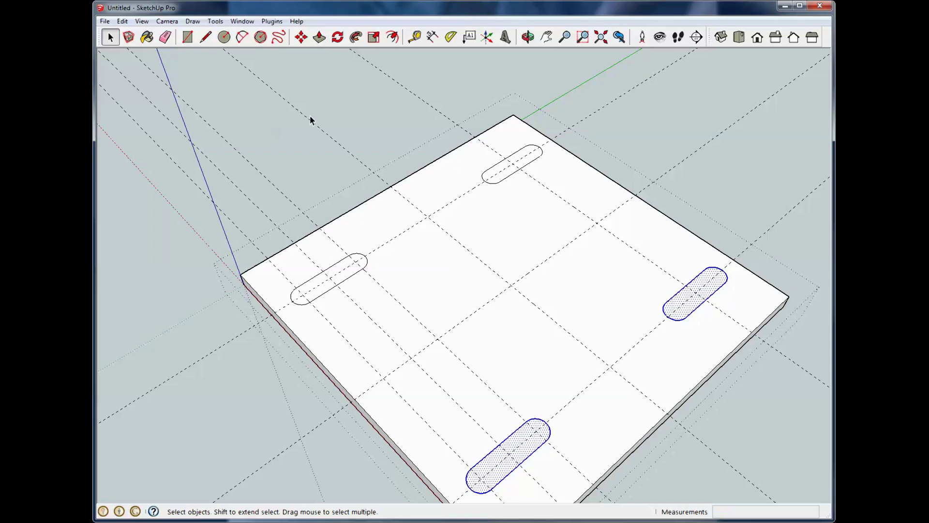
Step: Push the two slot faces along the plate's green-axis edge down 0.25 inch to cut them through the plate
key(p)
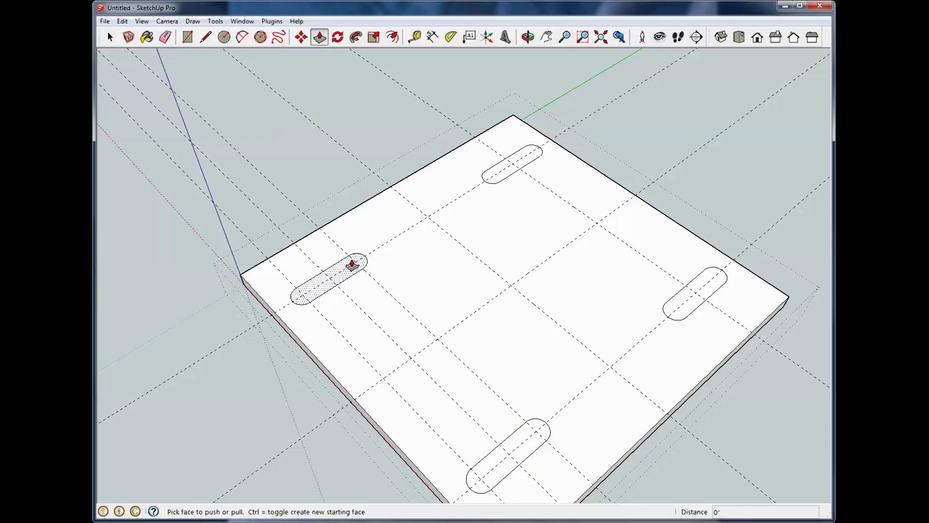
drag(351, 264, 329, 385)
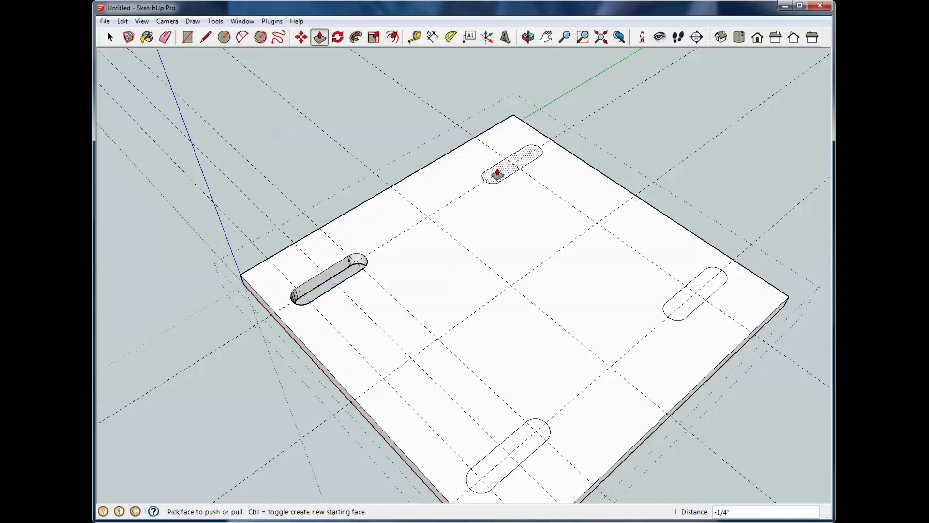
drag(497, 173, 494, 177)
text(.2)
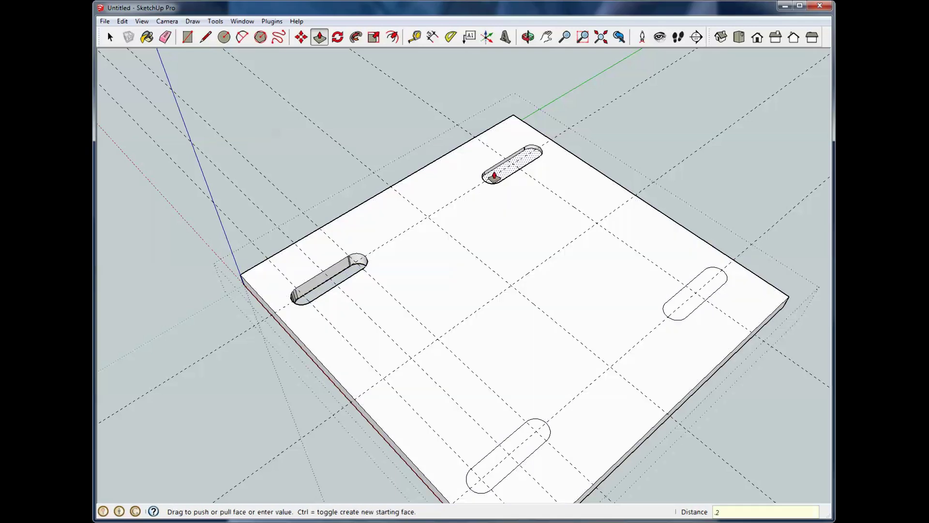
text(5)
key(Return)
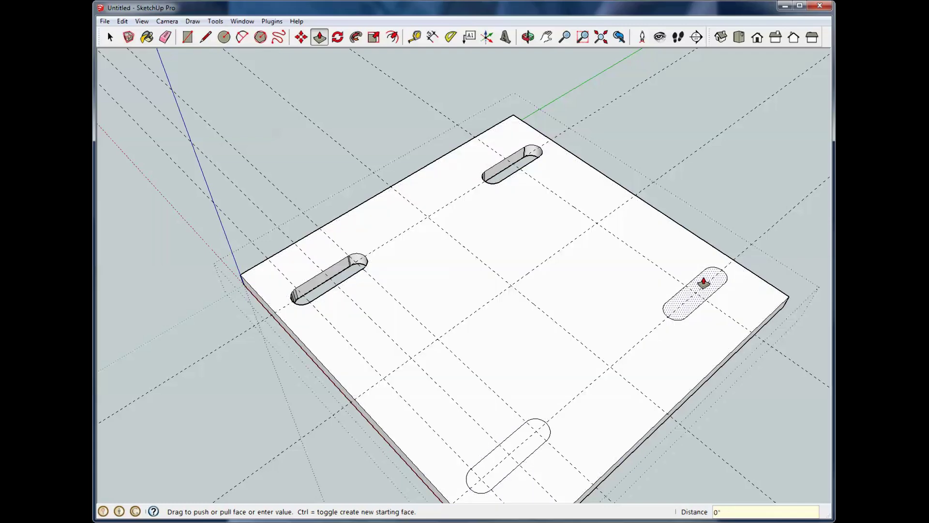
Step: Push the two remaining slot faces down 0.25 inch to cut them through the plate
drag(704, 282, 701, 289)
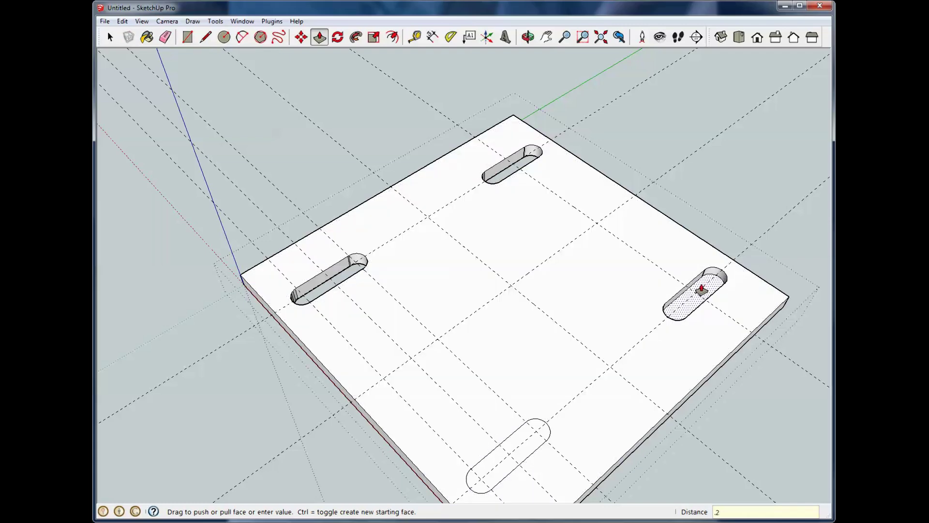
double_click(701, 289)
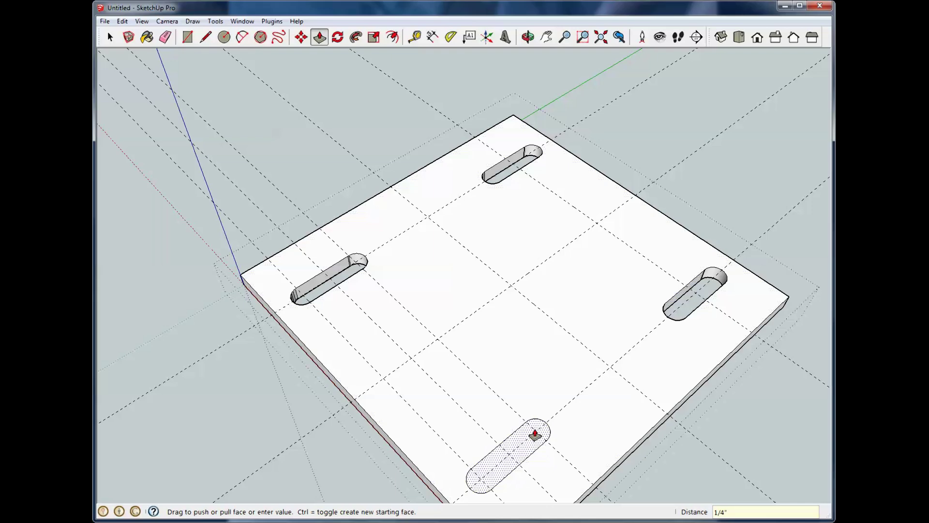
drag(528, 435, 524, 440)
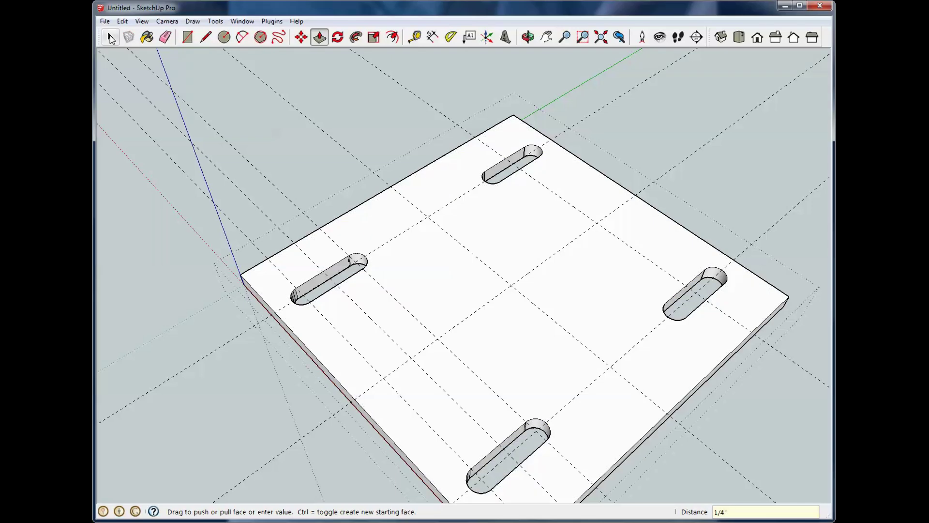
click(110, 38)
Step: Delete all construction guides from the model
middle_drag(328, 202, 486, 256)
scroll(370, 365, up, 5)
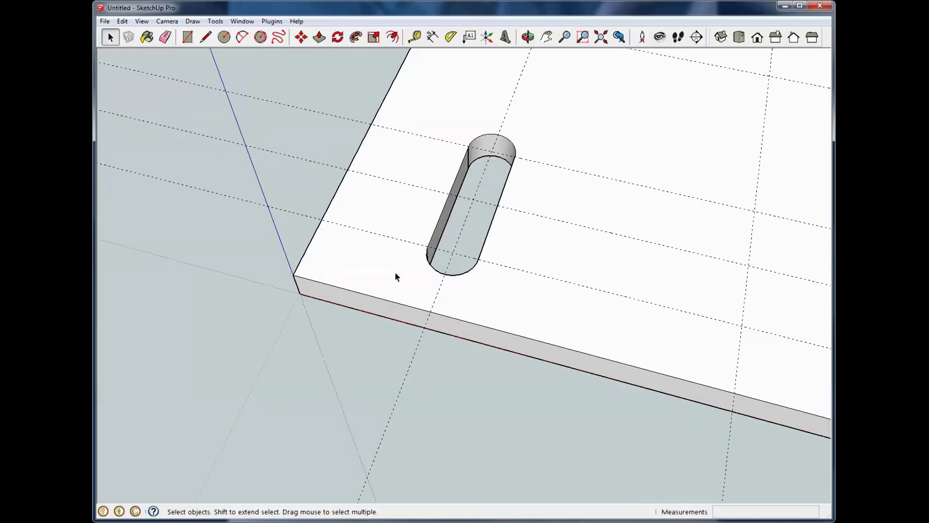
click(123, 21)
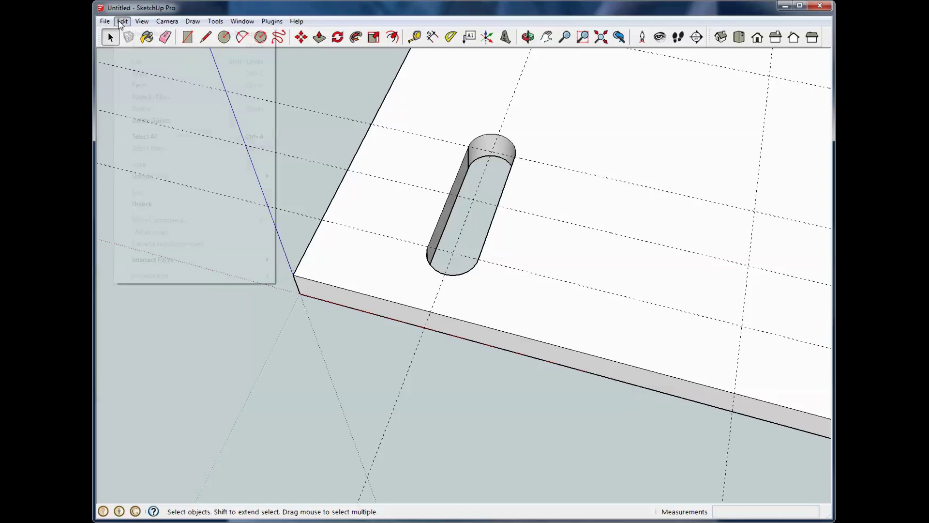
click(148, 121)
Step: Place guides 0.5 inch inward from the two plate edges that meet at the origin corner
middle_drag(271, 193, 408, 321)
scroll(380, 317, up, 1)
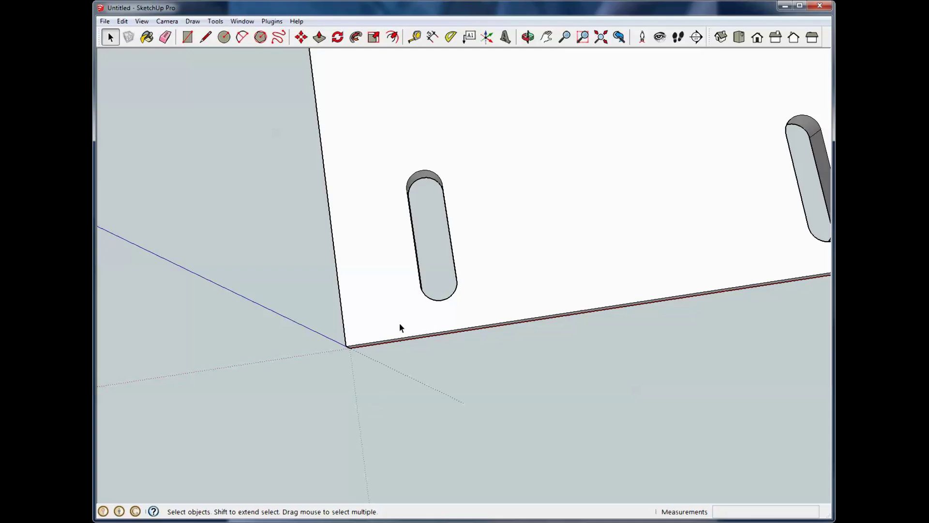
key(t)
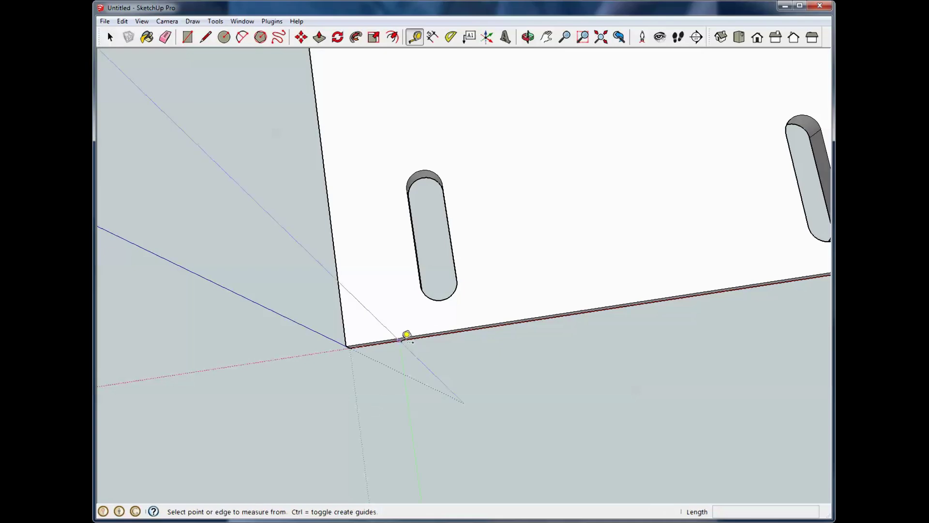
click(402, 337)
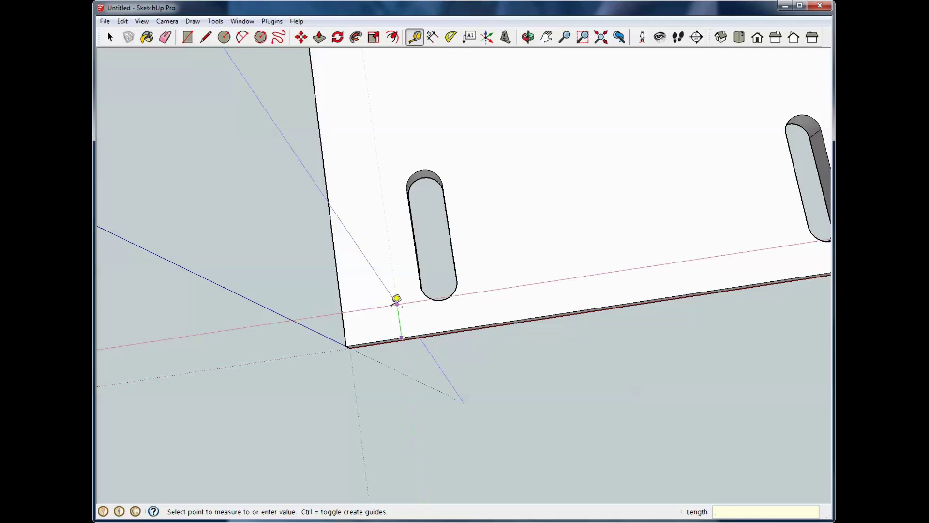
key(Return)
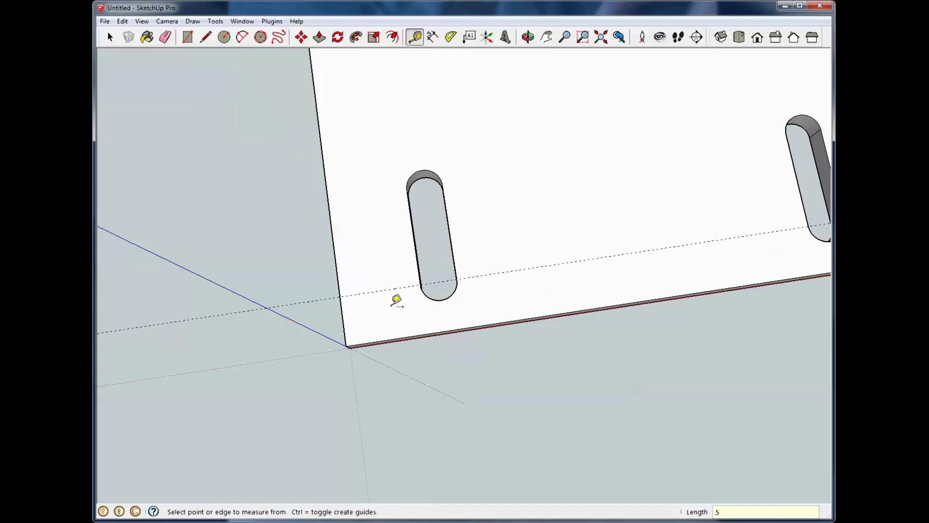
click(336, 267)
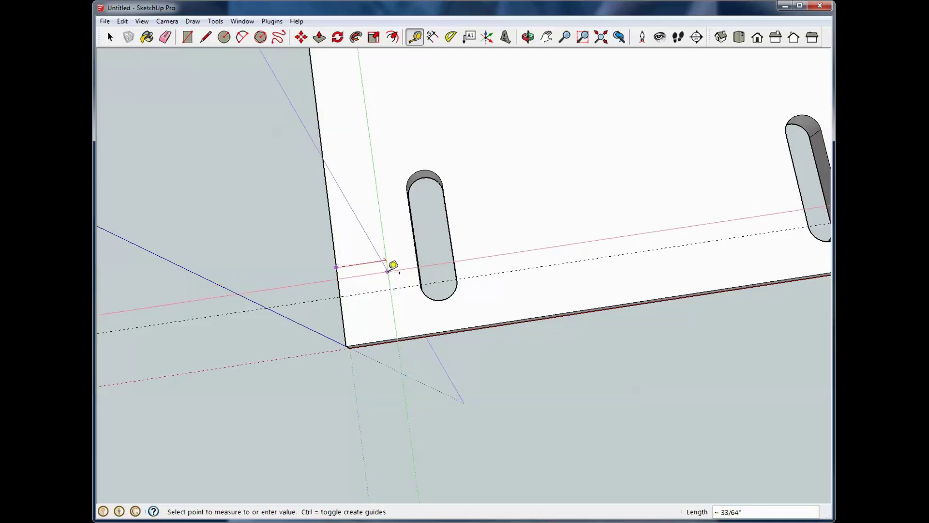
click(388, 271)
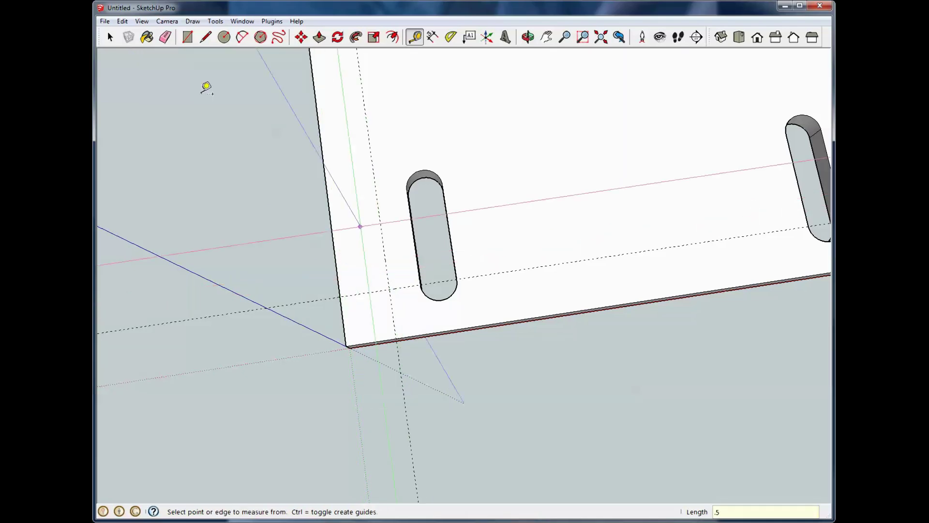
Step: Open the plate for editing near the origin corner and clear the selection of its geometry
click(111, 38)
middle_drag(363, 249, 241, 170)
scroll(347, 266, up, 2)
scroll(347, 266, up, 1)
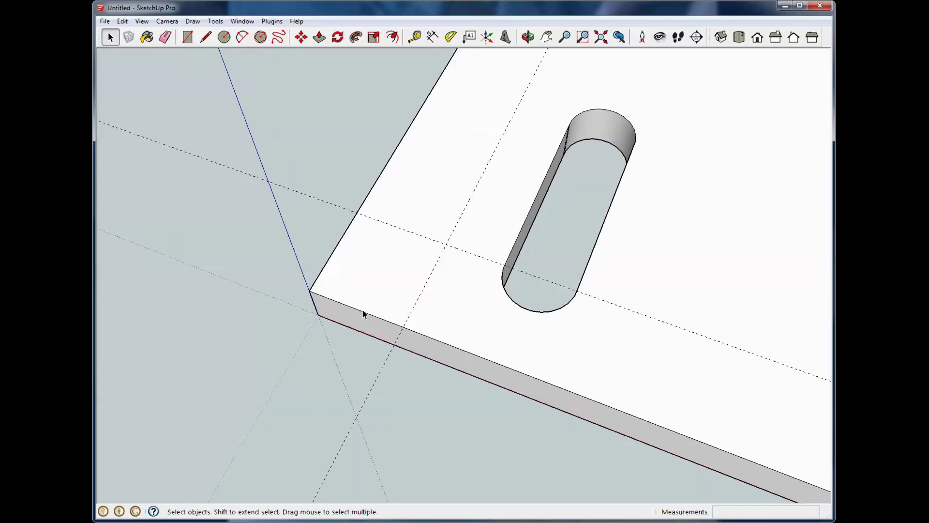
double_click(364, 271)
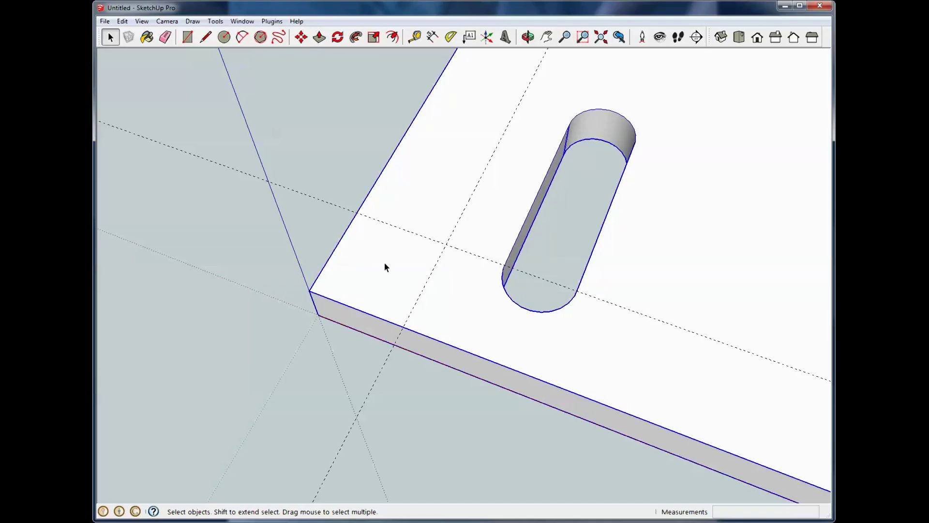
scroll(411, 272, down, 1)
key(ctrl+t)
key(o)
drag(392, 266, 335, 249)
key(space)
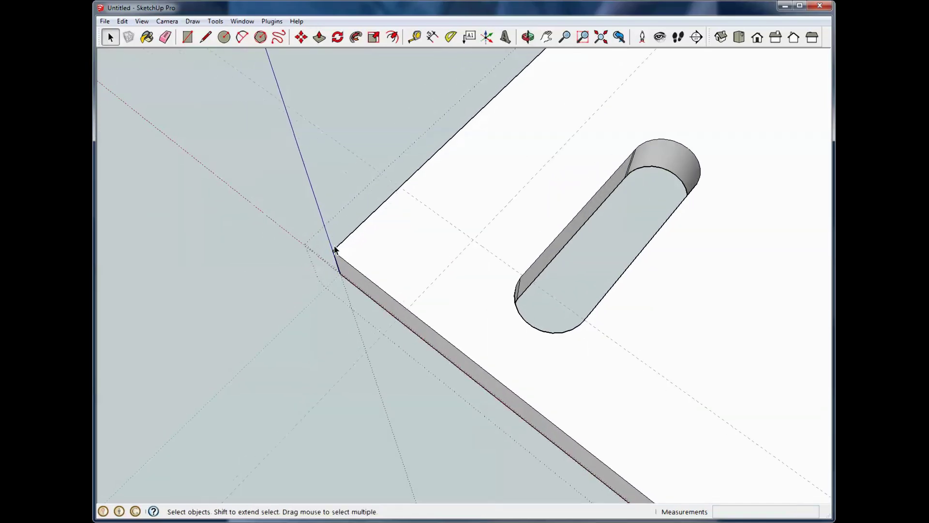
Step: Draw an arc of 1/2 inch radius across the origin corner, tangent to both edges where the guides cross them
click(241, 39)
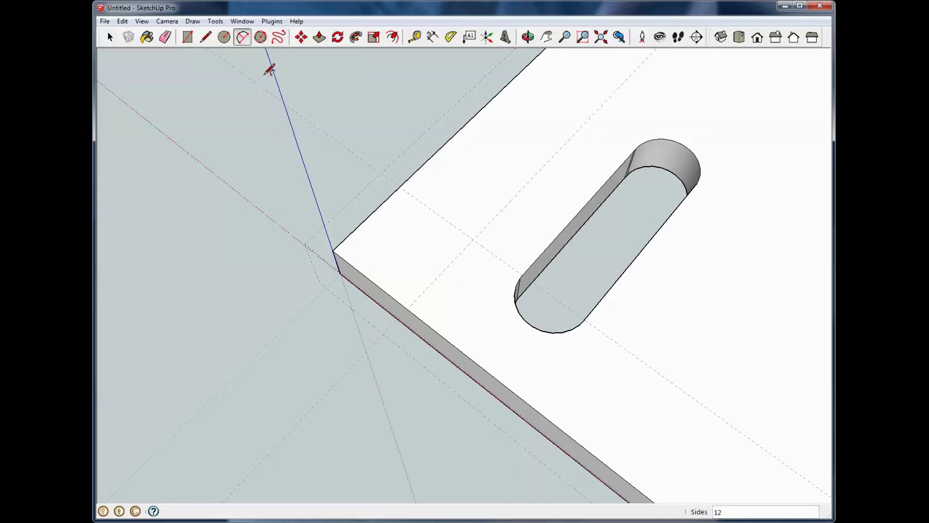
click(400, 187)
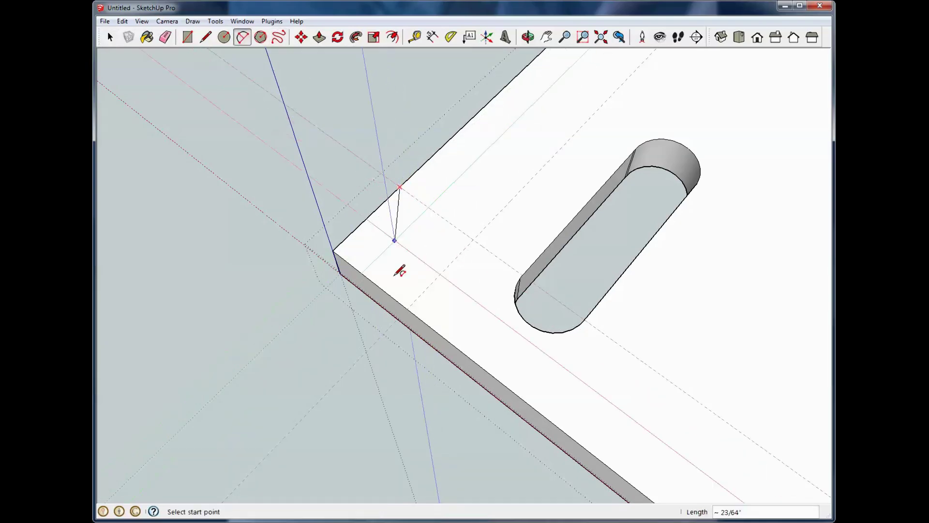
click(407, 307)
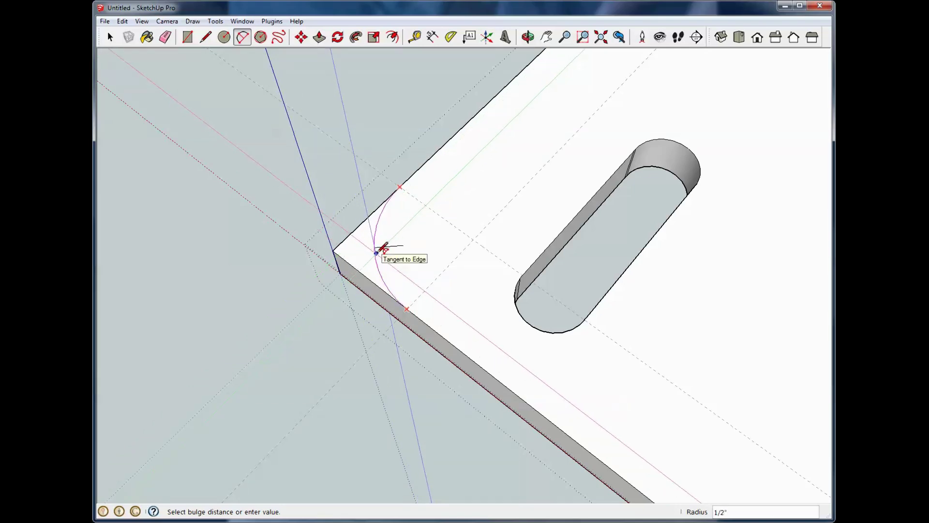
middle_drag(382, 249, 469, 125)
middle_drag(424, 194, 367, 326)
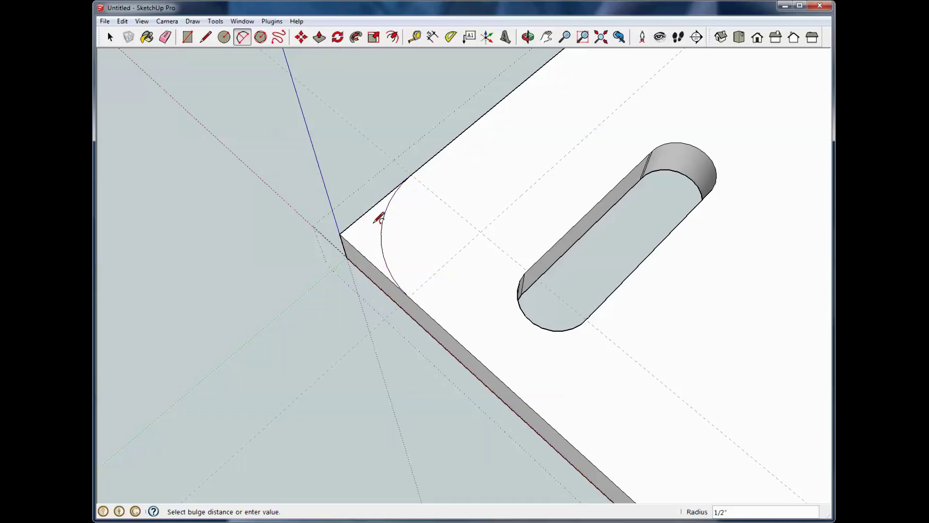
click(380, 215)
Step: Push the waste face outside the origin corner's arc down 1/4 inch to round off the corner
key(p)
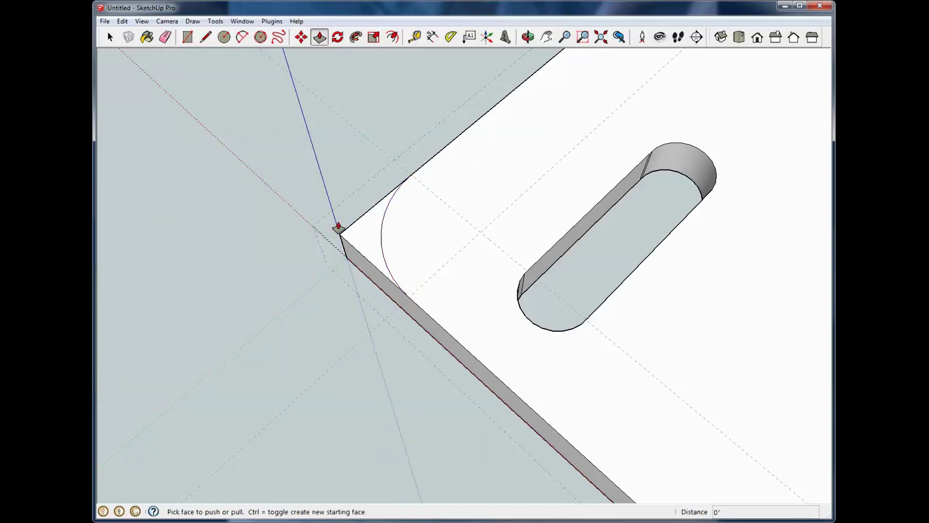
click(362, 238)
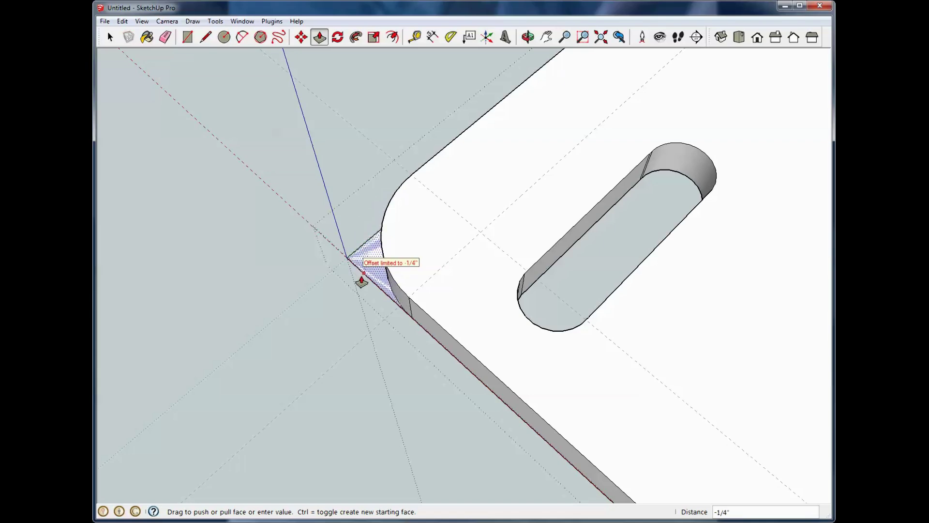
click(356, 275)
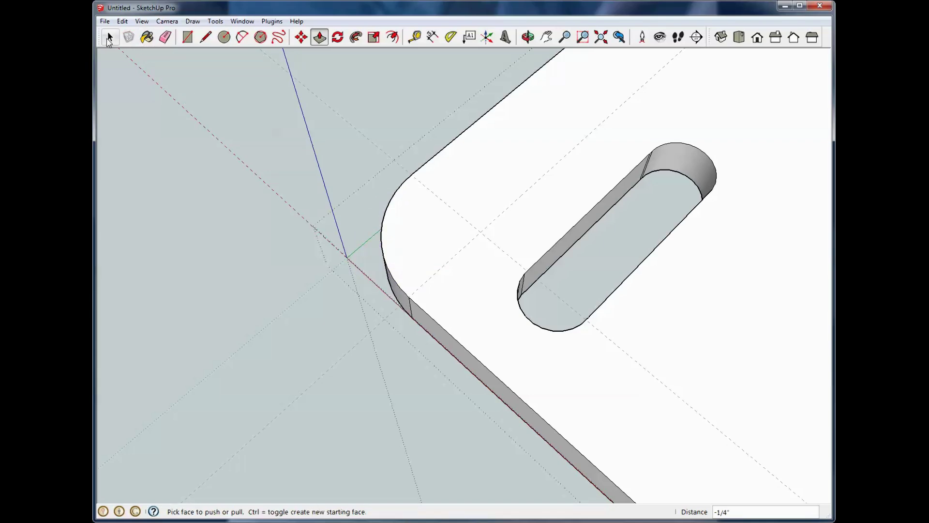
click(110, 37)
Step: Place a guide 0.5 inch inward from the plate's opposite side edge, at the next corner along the red axis
middle_drag(563, 286, 625, 345)
scroll(601, 350, up, 1)
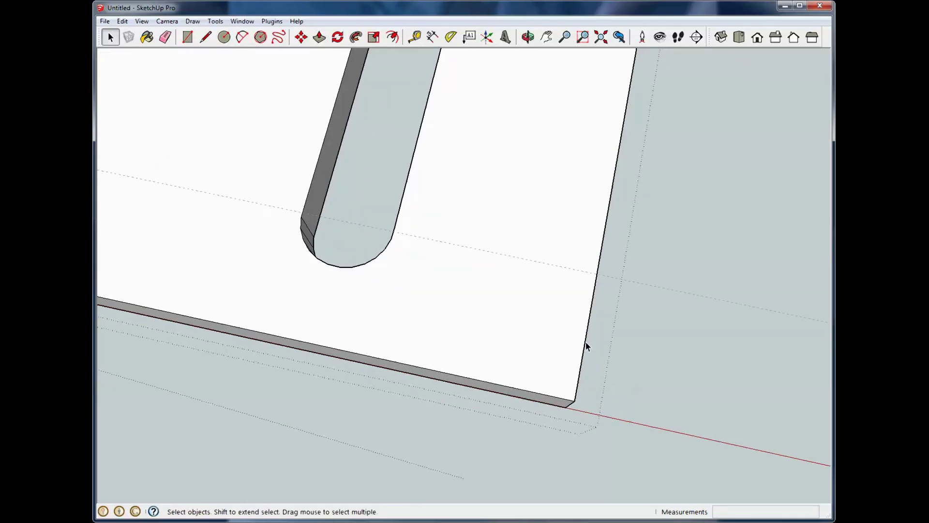
key(t)
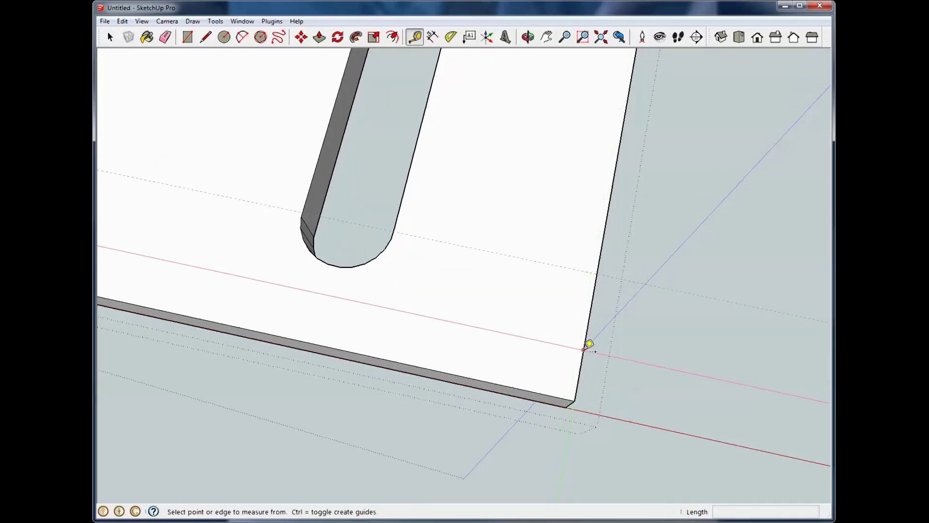
click(584, 349)
key(Return)
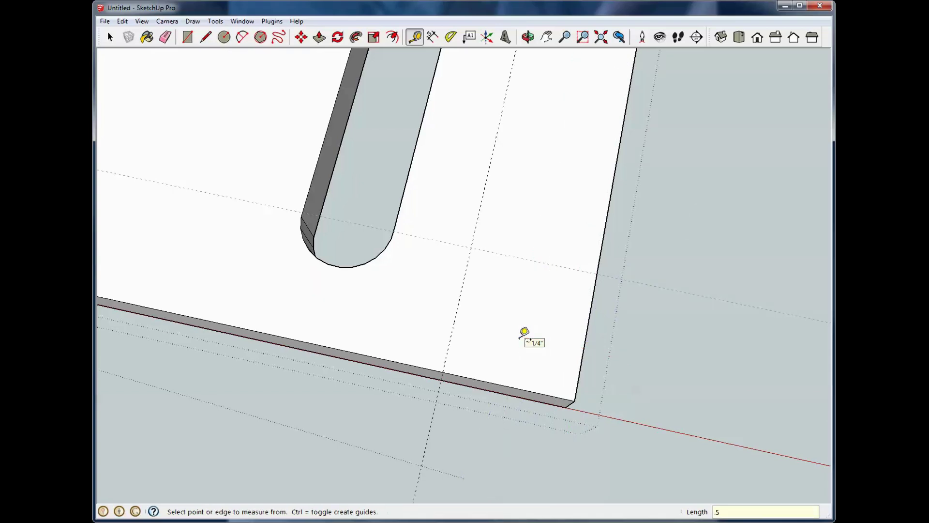
click(112, 39)
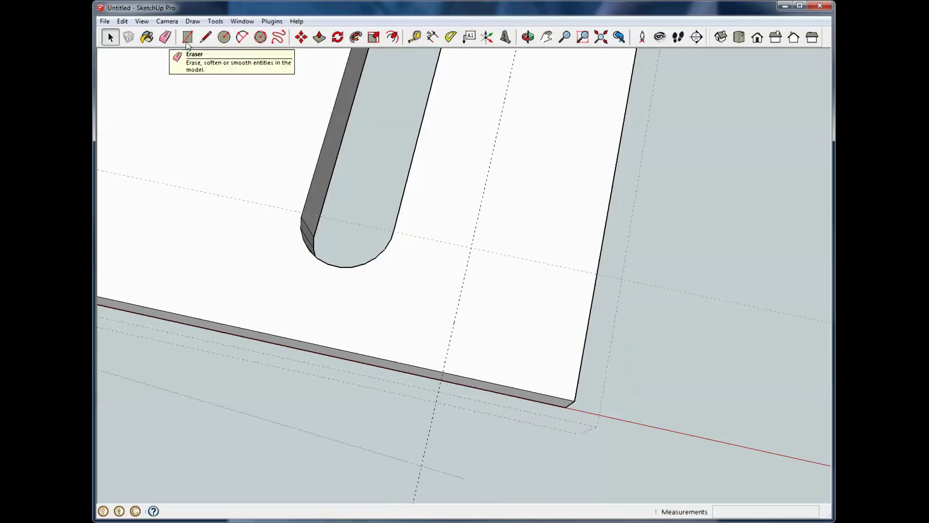
Step: Draw a tangent arc of 1/2 inch radius across the red-axis corner between the two guide-edge intersections
click(244, 40)
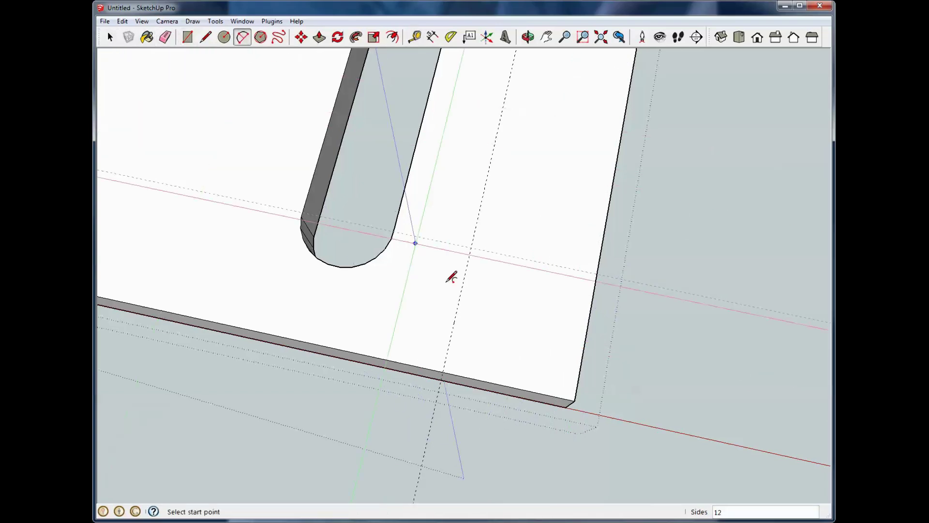
click(443, 372)
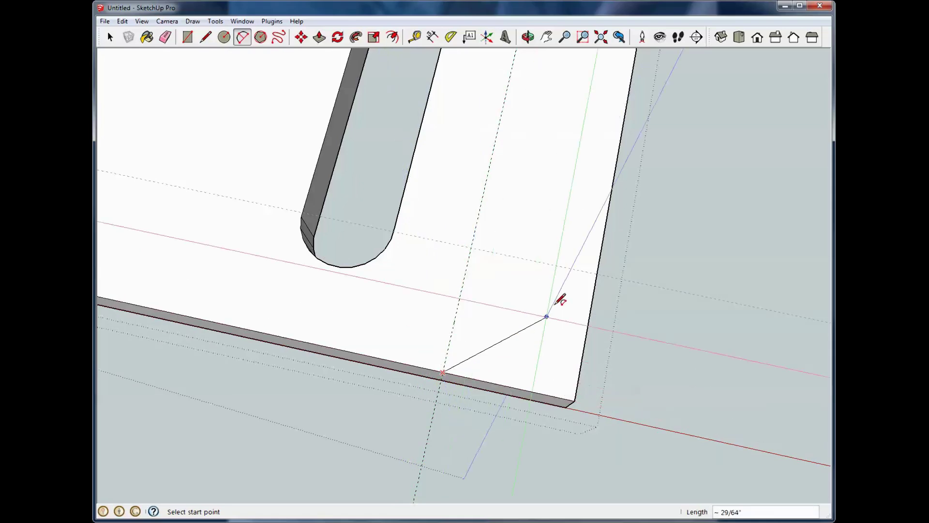
click(598, 274)
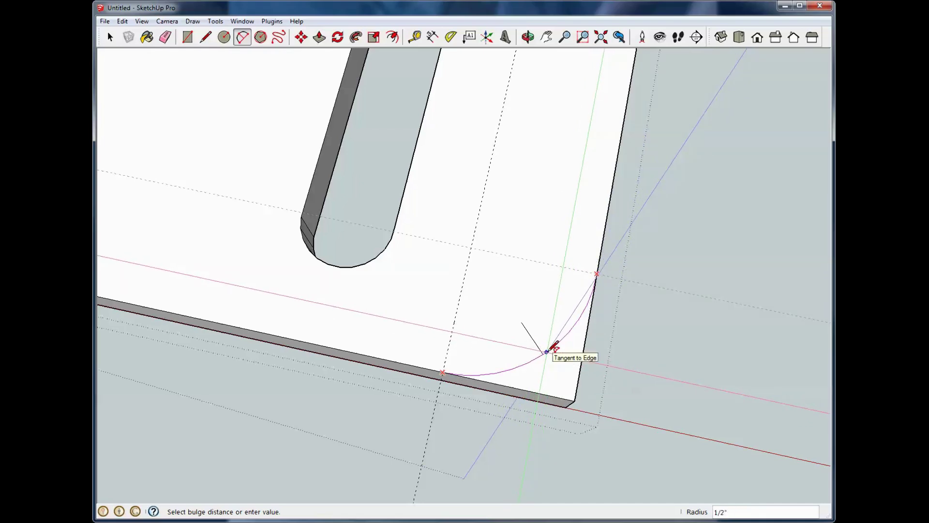
click(547, 351)
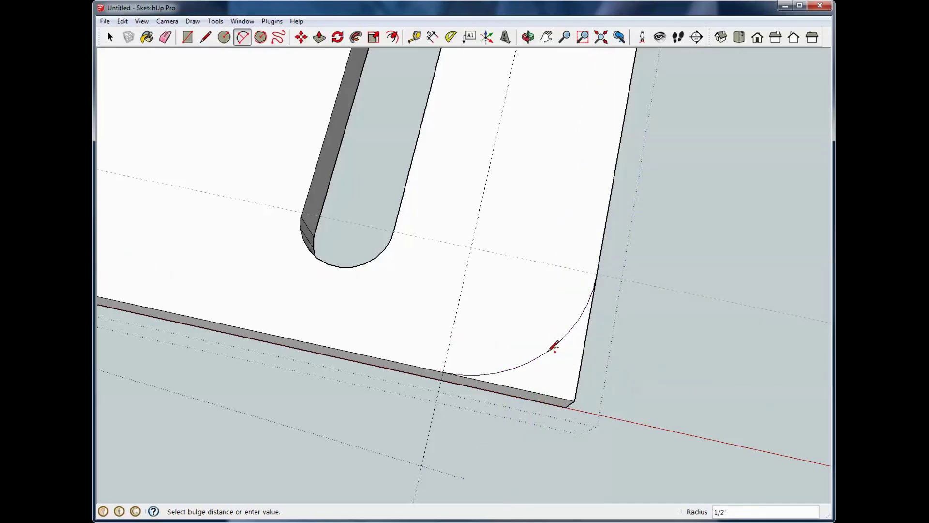
Step: Push the waste face outside the red-axis corner's arc down 1/4 inch to round off the corner
key(p)
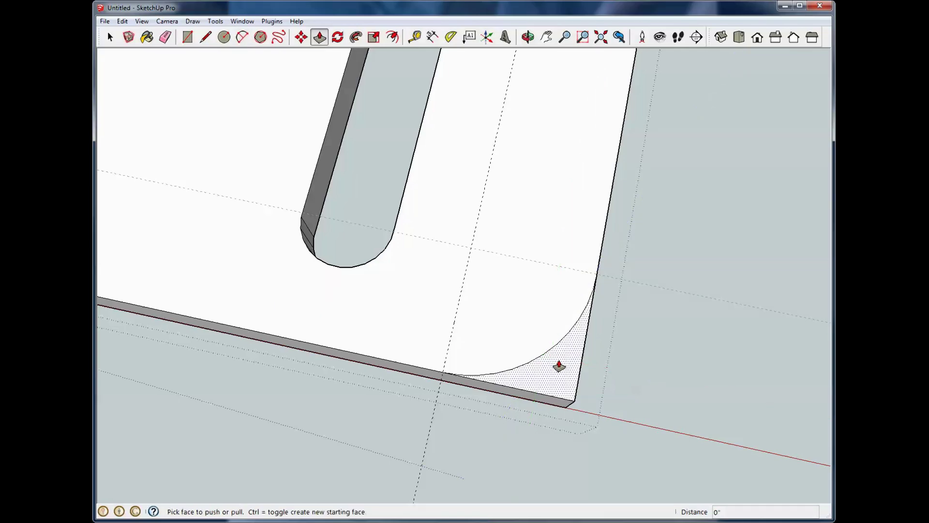
click(560, 367)
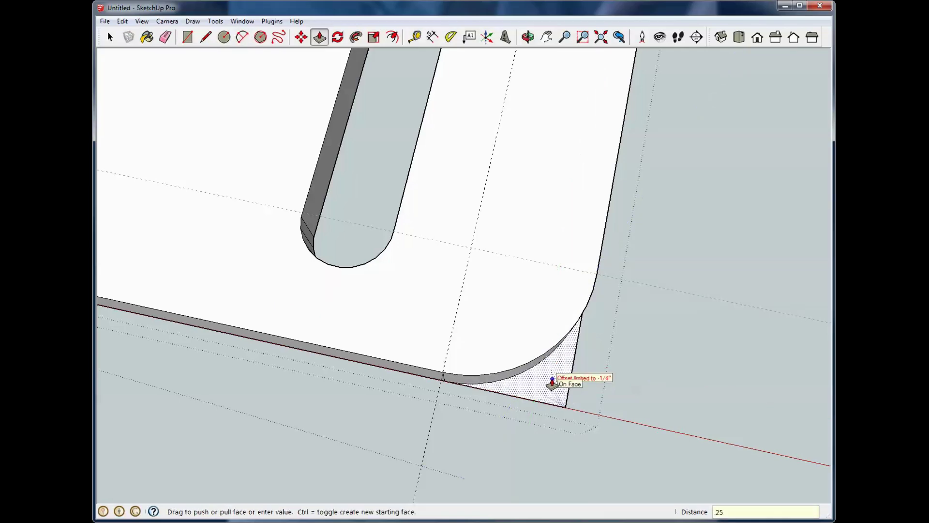
click(552, 382)
click(110, 37)
scroll(242, 217, down, 1)
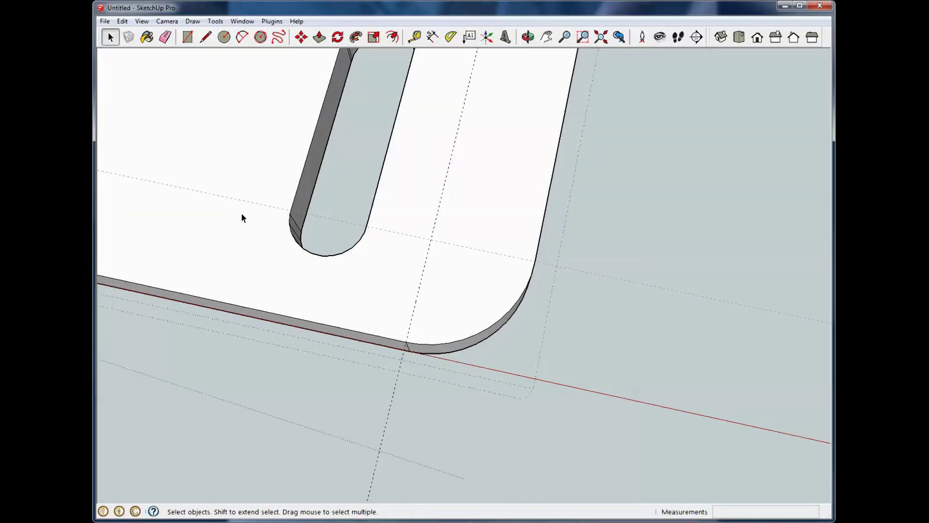
Step: Examine the whole plate from above and from below, including the underside along the edge whose corners are still square
scroll(242, 218, down, 4)
middle_drag(285, 251, 498, 267)
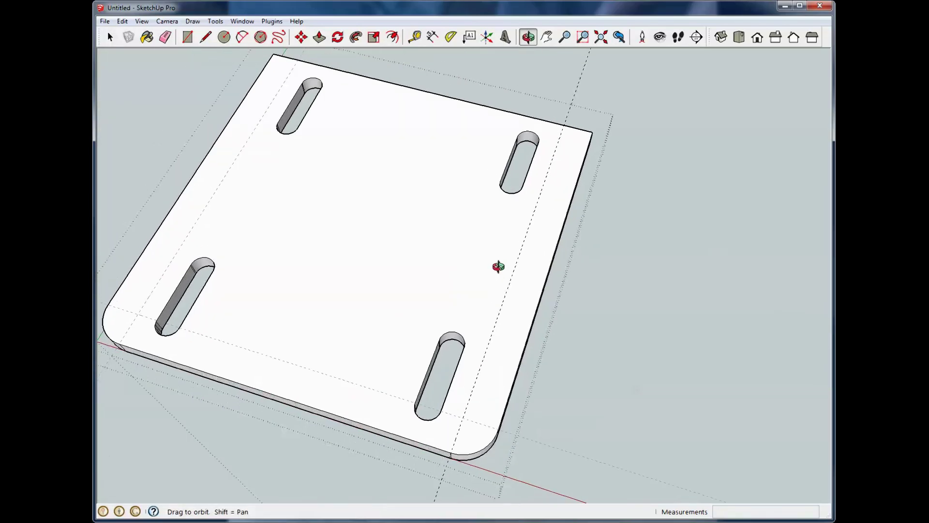
middle_drag(556, 271, 395, 254)
middle_drag(460, 289, 483, 260)
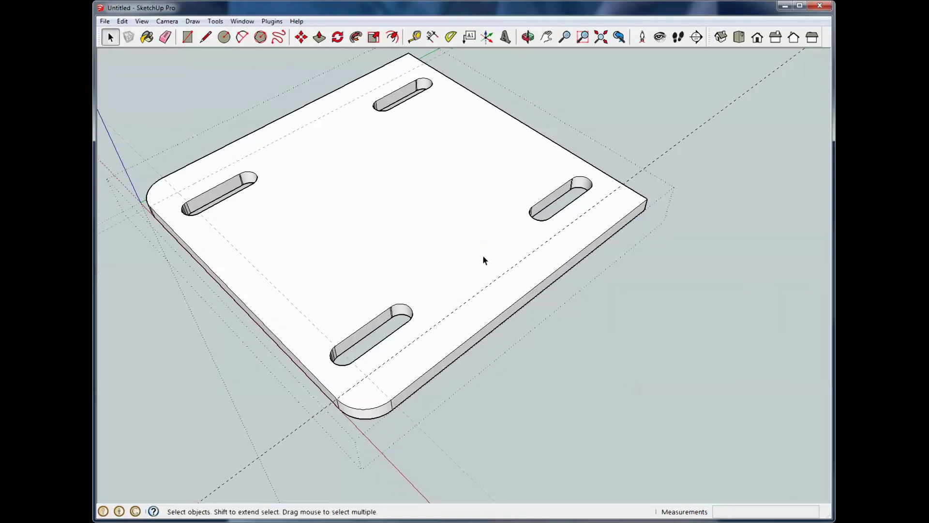
scroll(375, 270, down, 1)
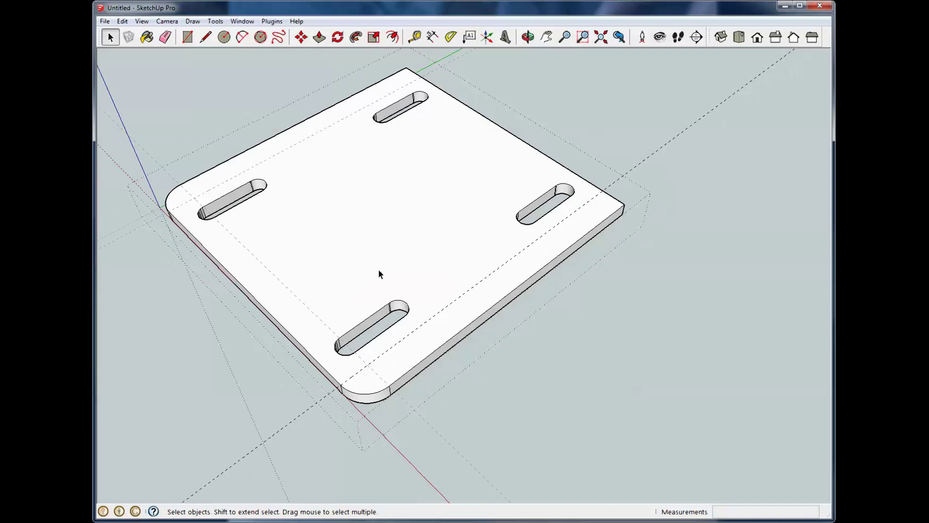
mouse_move(380, 274)
middle_down()
mouse_move(419, 131)
mouse_move(381, 272)
mouse_move(444, 186)
mouse_move(415, 133)
mouse_move(386, 241)
mouse_move(444, 135)
mouse_move(431, 115)
mouse_move(420, 190)
mouse_move(424, 164)
middle_up()
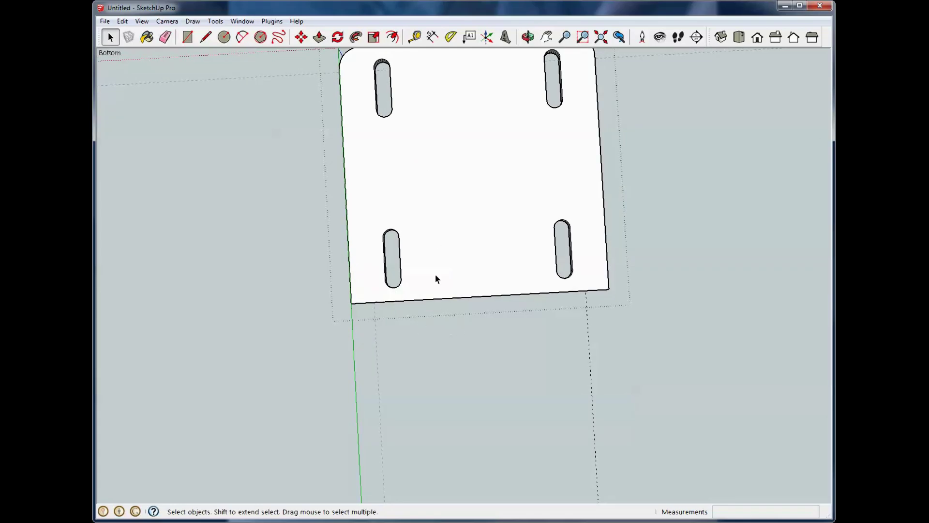
scroll(434, 274, up, 3)
scroll(449, 311, up, 1)
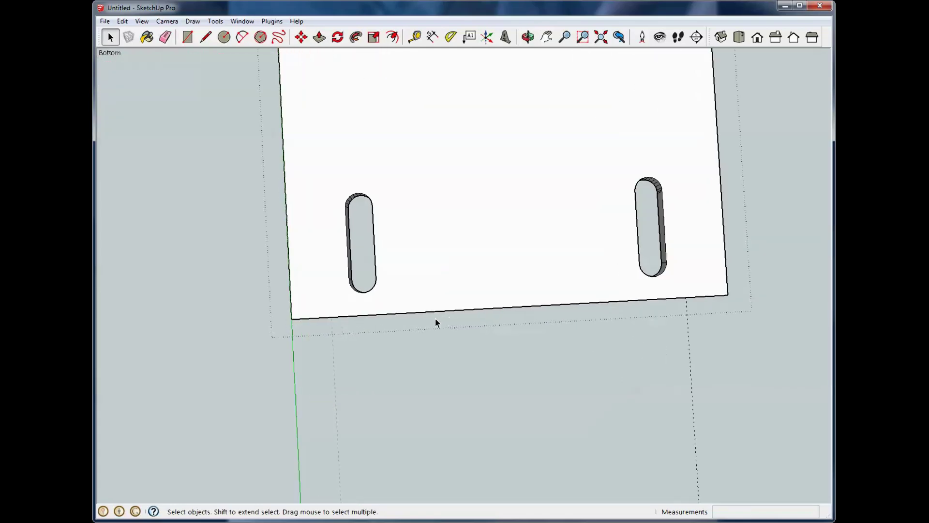
middle_drag(435, 318, 446, 301)
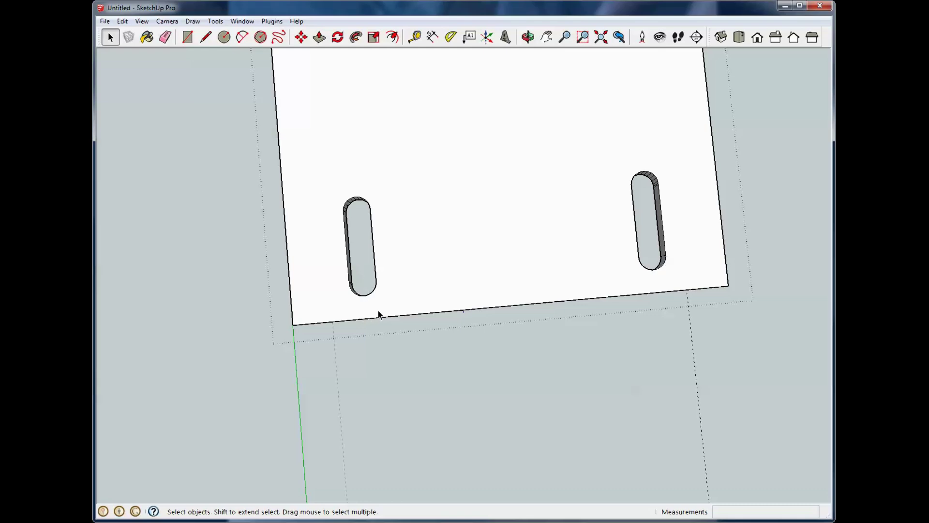
middle_drag(501, 239, 587, 228)
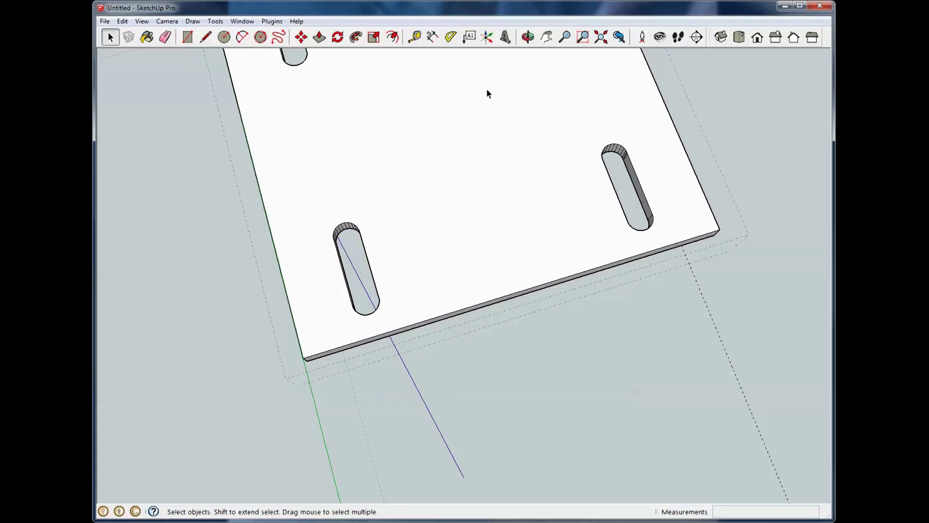
Step: Place a guide 0.25 inch inward from the square-cornered edge on the plate's underside
middle_drag(487, 93, 421, 100)
scroll(368, 291, up, 5)
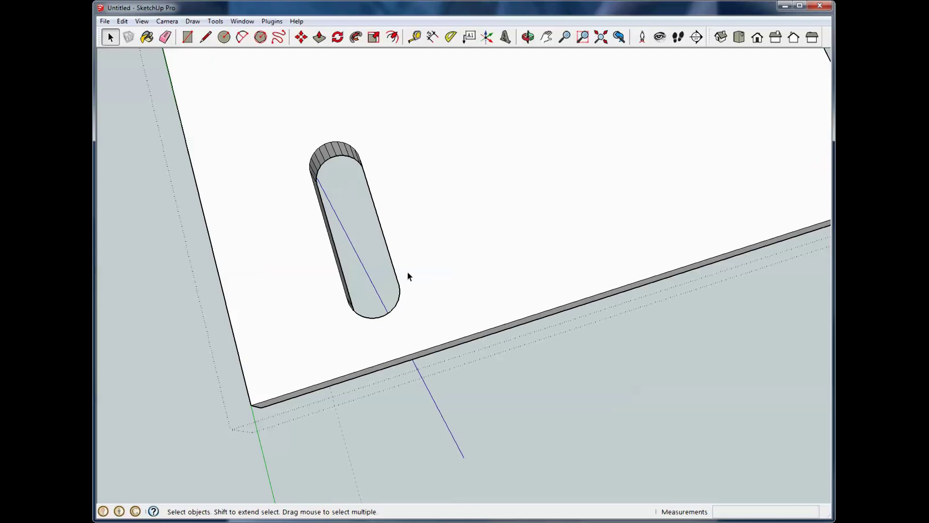
scroll(408, 276, up, 3)
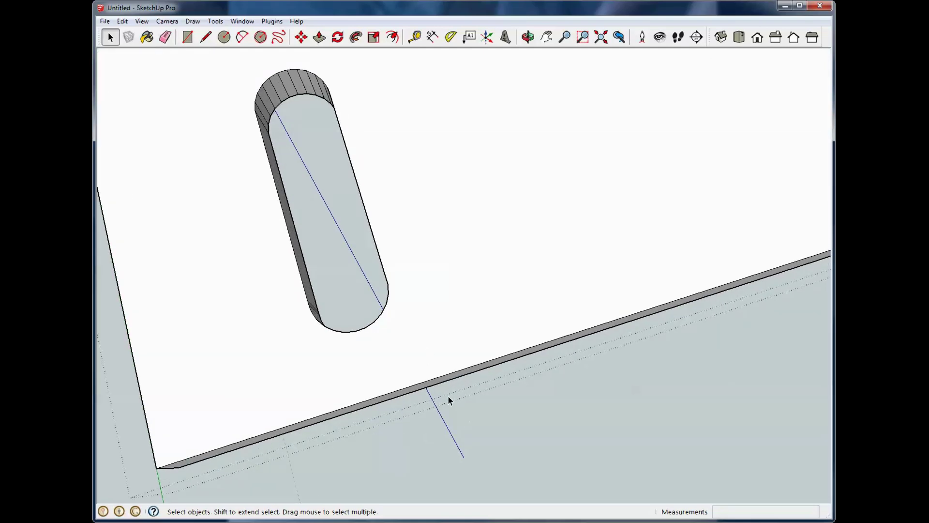
key(t)
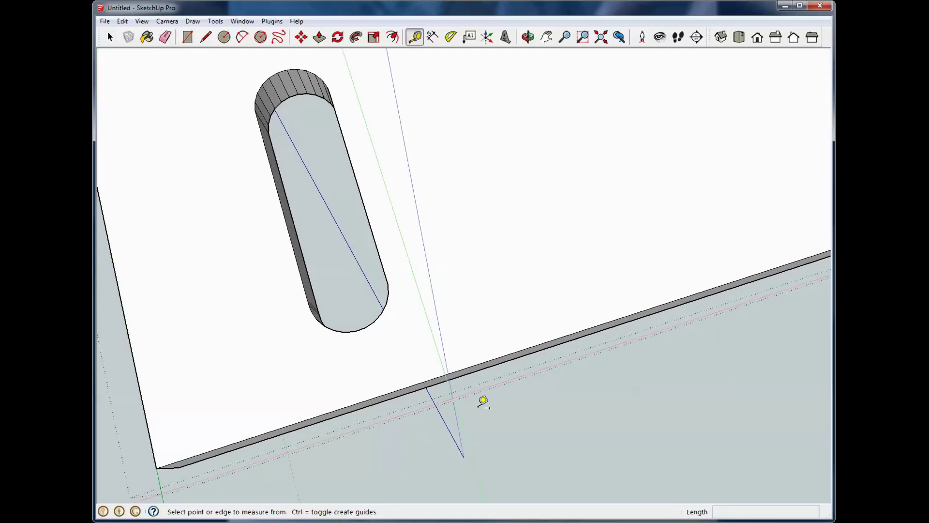
click(487, 362)
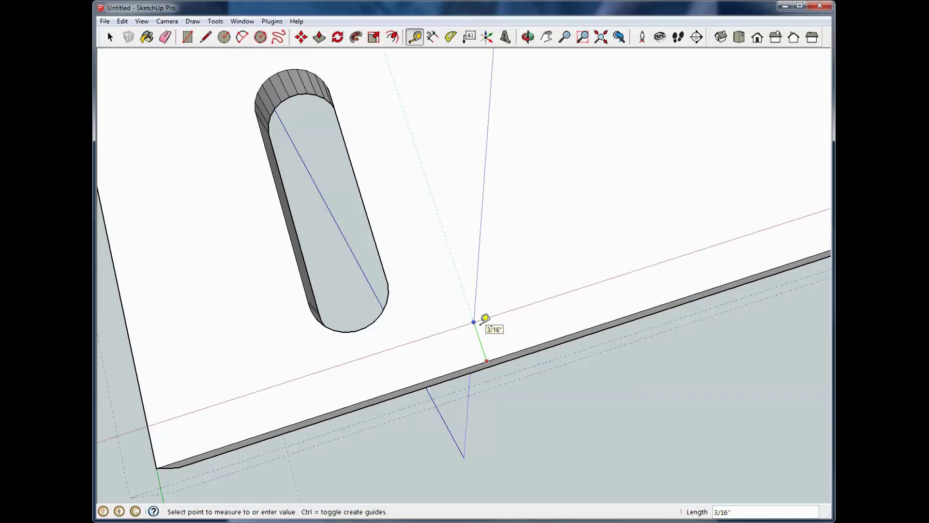
text(.25)
key(Return)
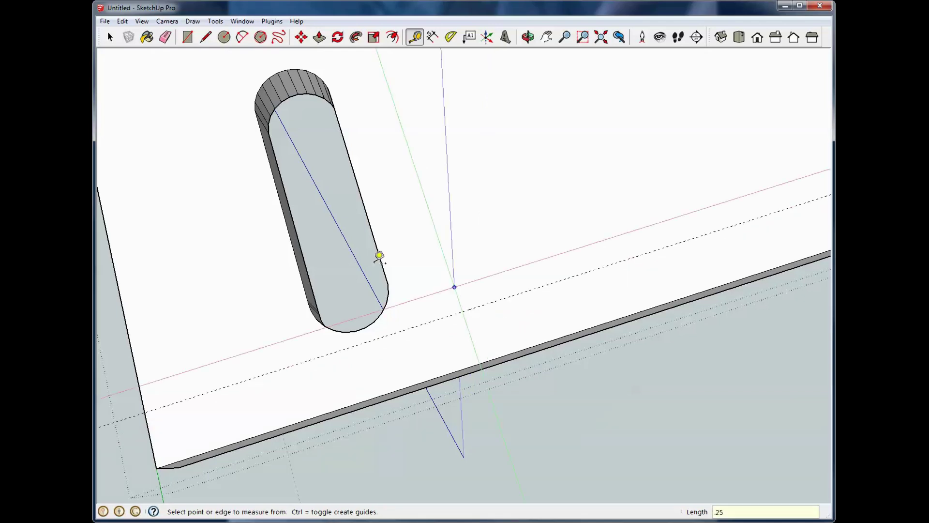
key(space)
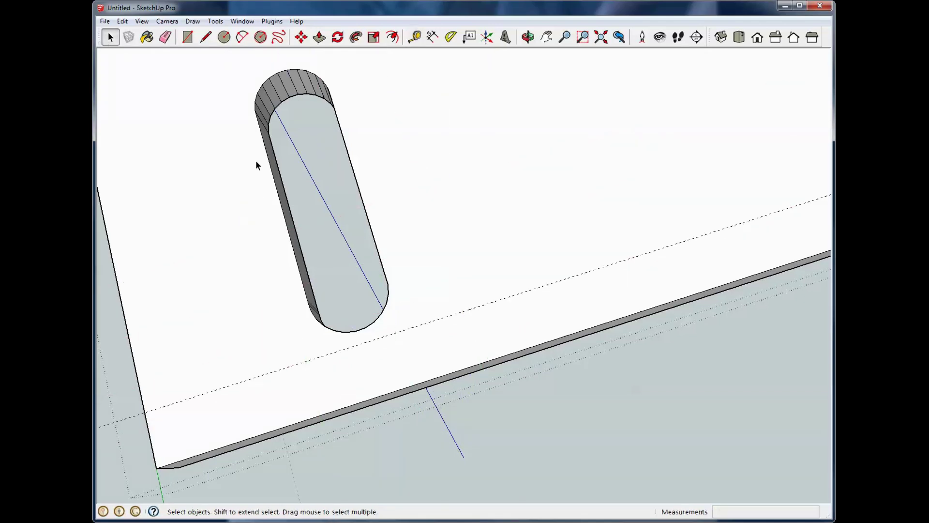
scroll(257, 166, down, 4)
middle_drag(429, 227, 347, 285)
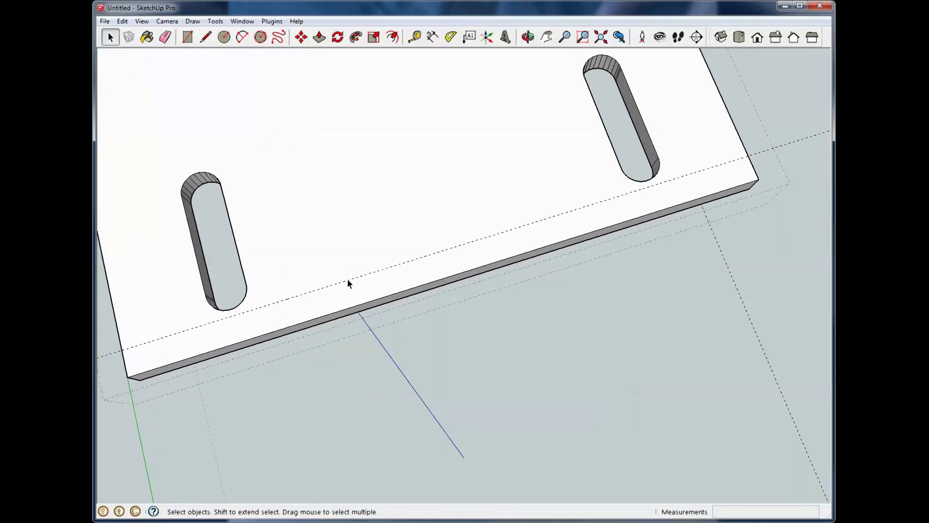
scroll(187, 286, up, 3)
scroll(187, 291, up, 1)
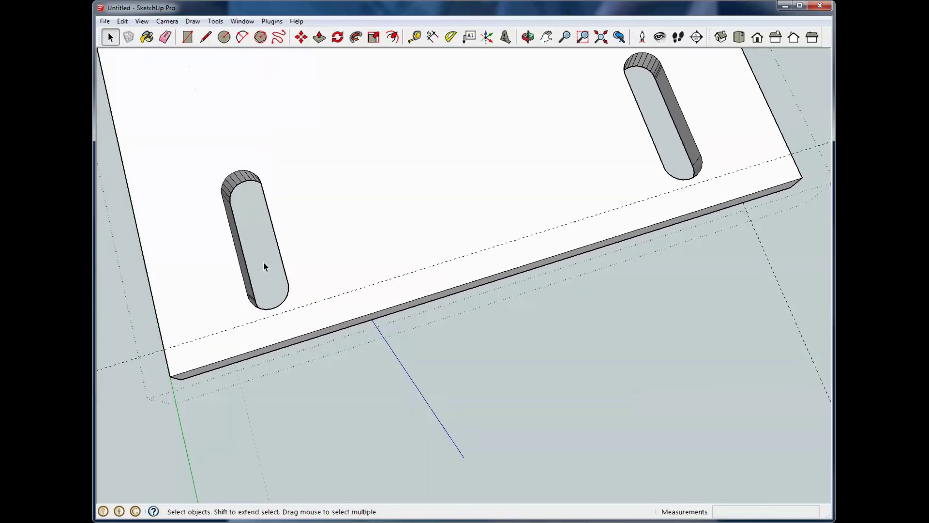
click(188, 37)
click(110, 37)
click(206, 37)
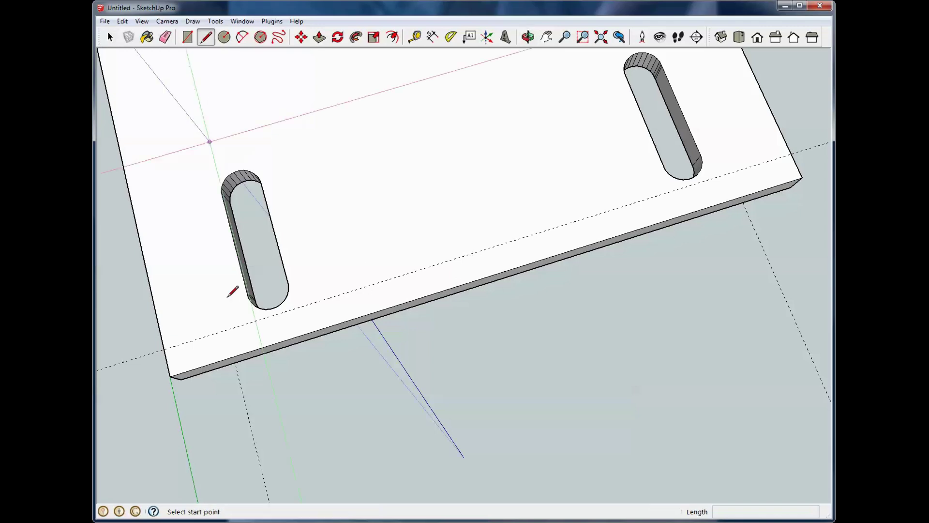
click(110, 37)
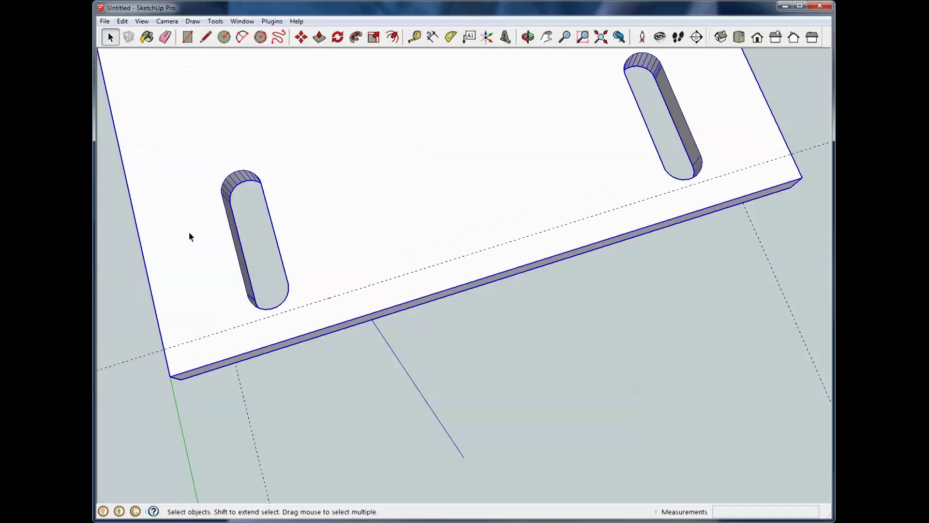
Step: Draw a 6 inch line along the guide from one side edge to the other on the plate's underside
click(206, 36)
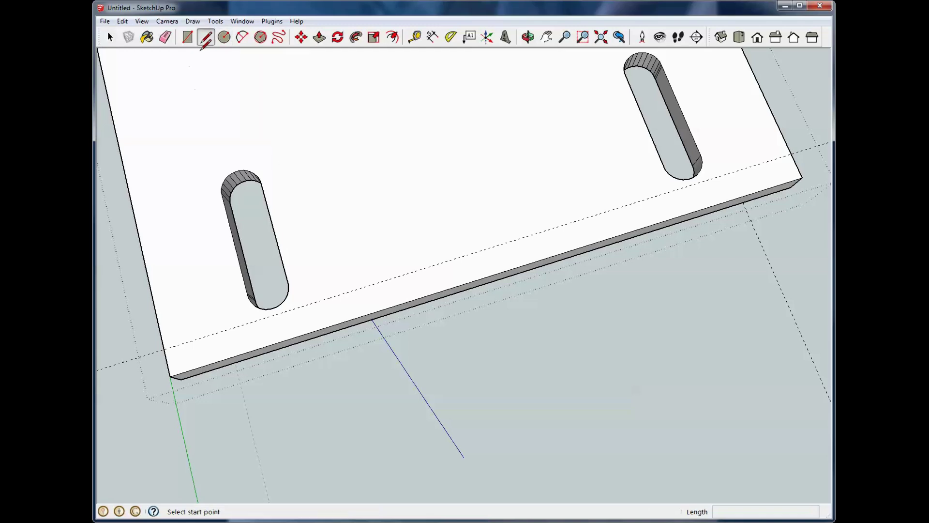
click(164, 349)
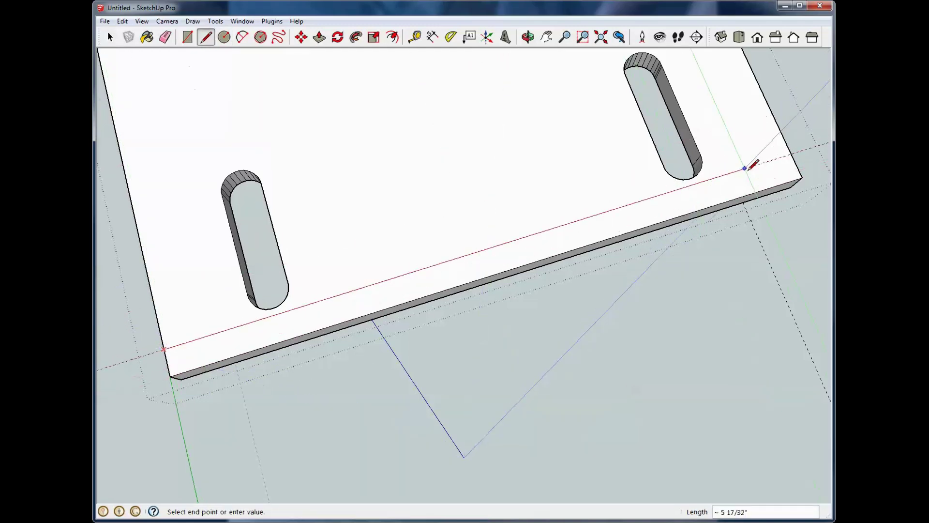
click(794, 154)
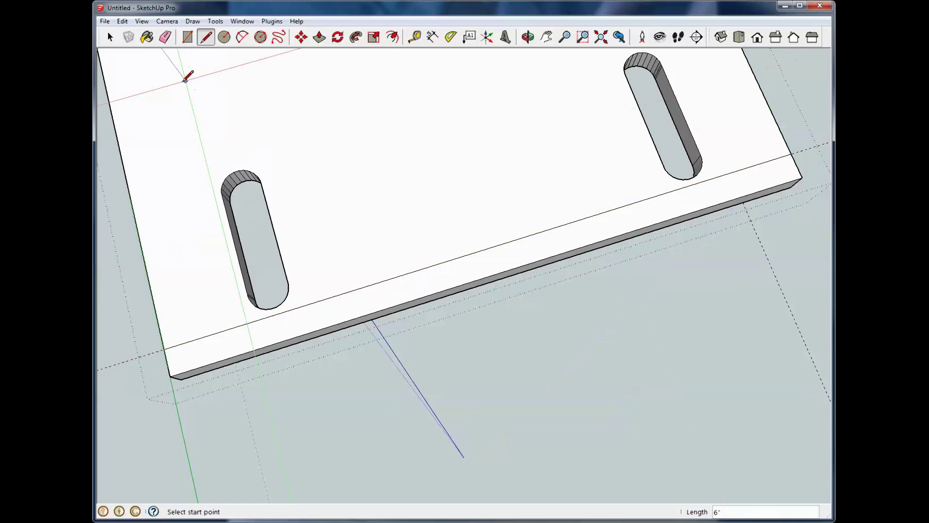
click(110, 38)
Step: Try to pull the narrow strip between the line and the plate's edge outward from the underside
key(p)
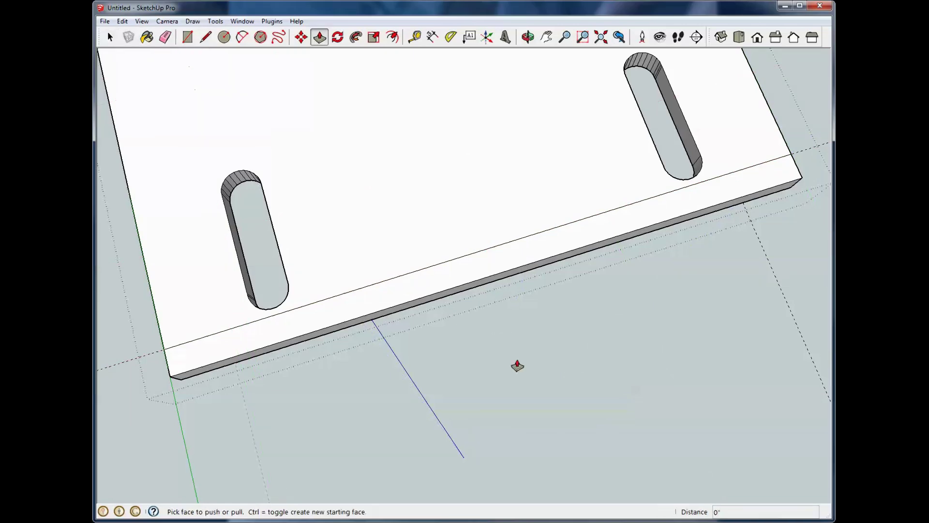
drag(452, 276, 453, 234)
middle_drag(453, 234, 616, 101)
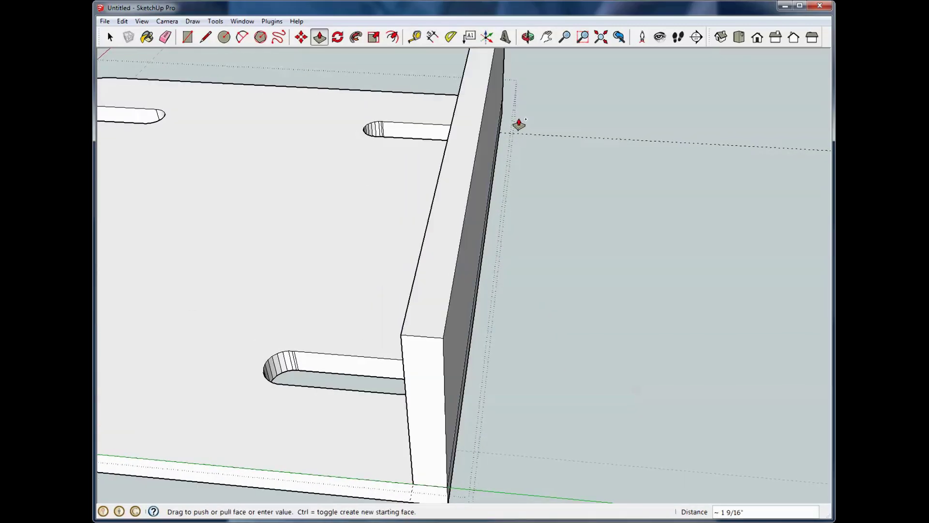
key(Escape)
middle_drag(554, 186, 104, 72)
Step: Draw a rectangle over the edge strip, from the guide's intersection with one side edge to the plate's opposite square corner
key(r)
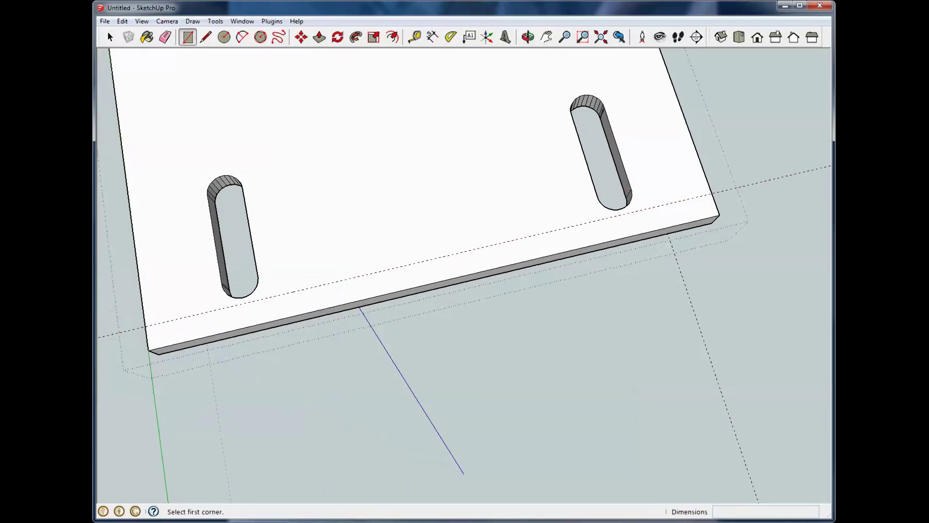
click(109, 38)
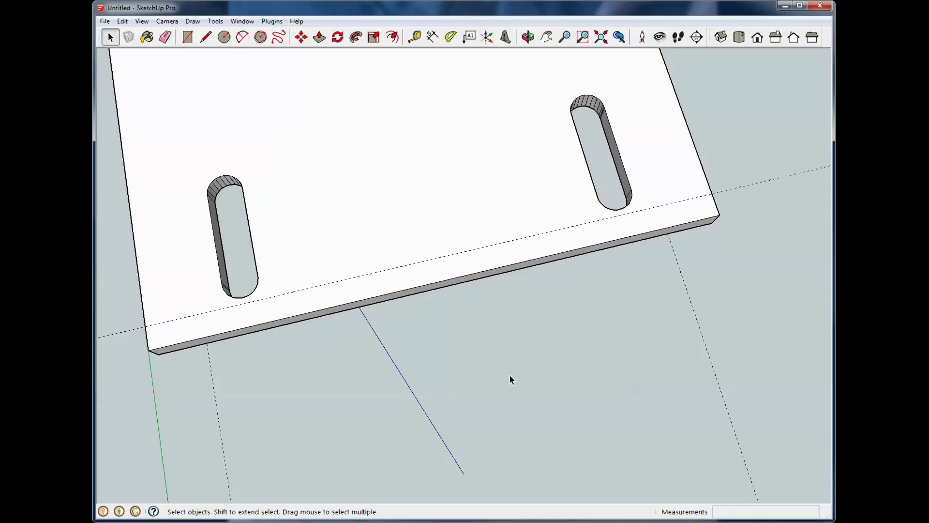
click(188, 37)
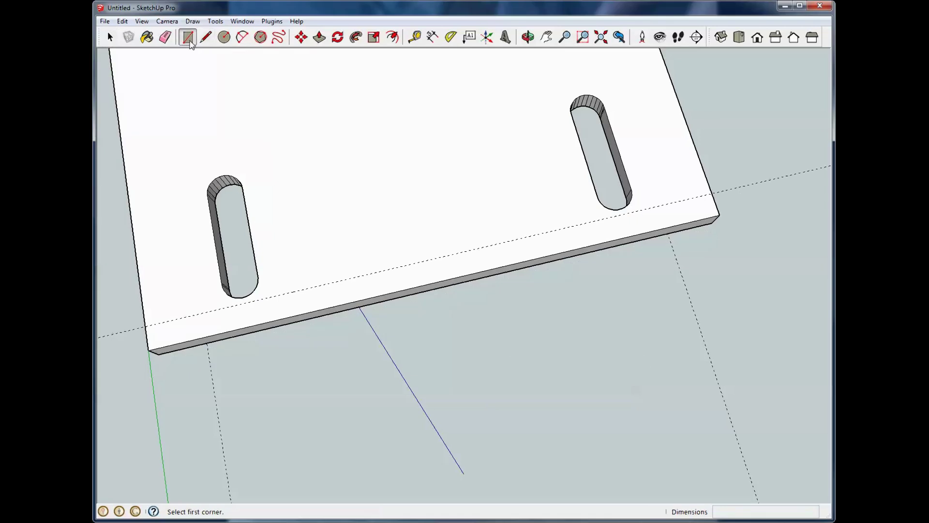
click(148, 325)
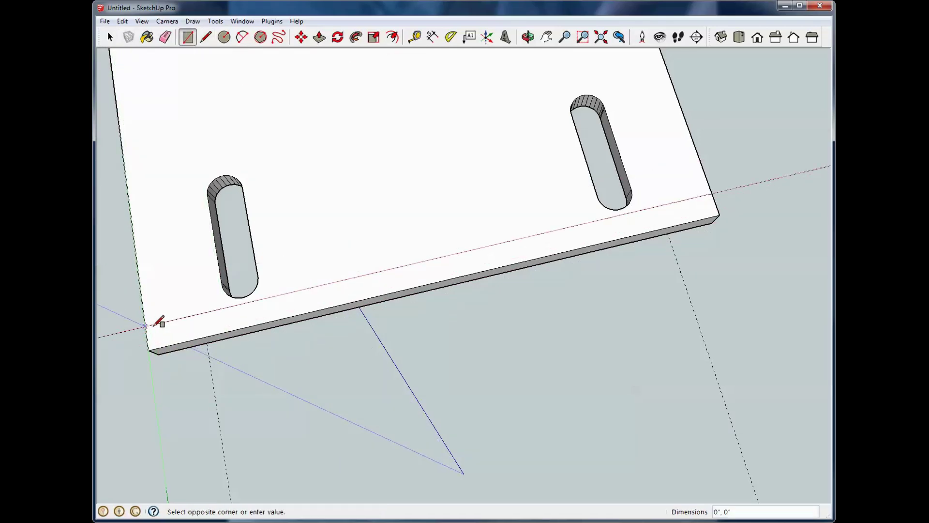
click(712, 216)
key(space)
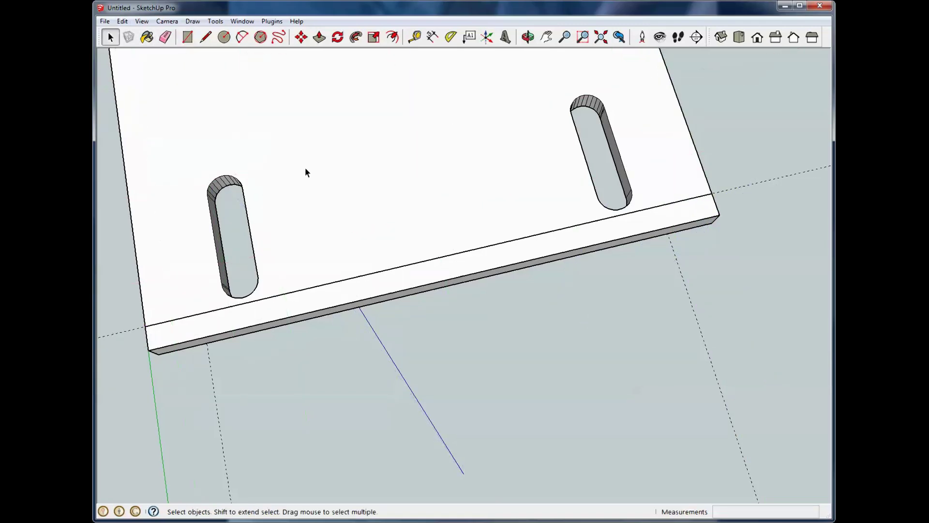
Step: Make the strip's face and its bounding edges a group
click(426, 268)
right_click(426, 267)
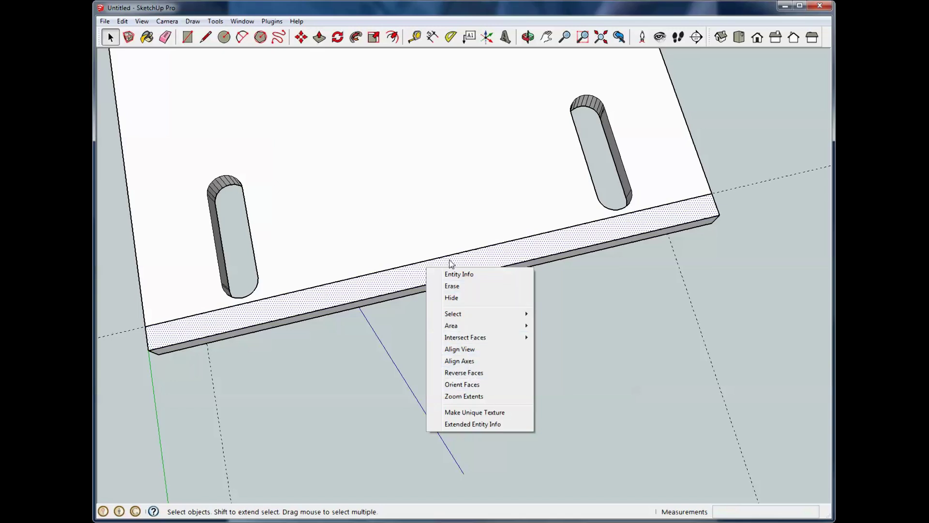
double_click(410, 284)
right_click(411, 285)
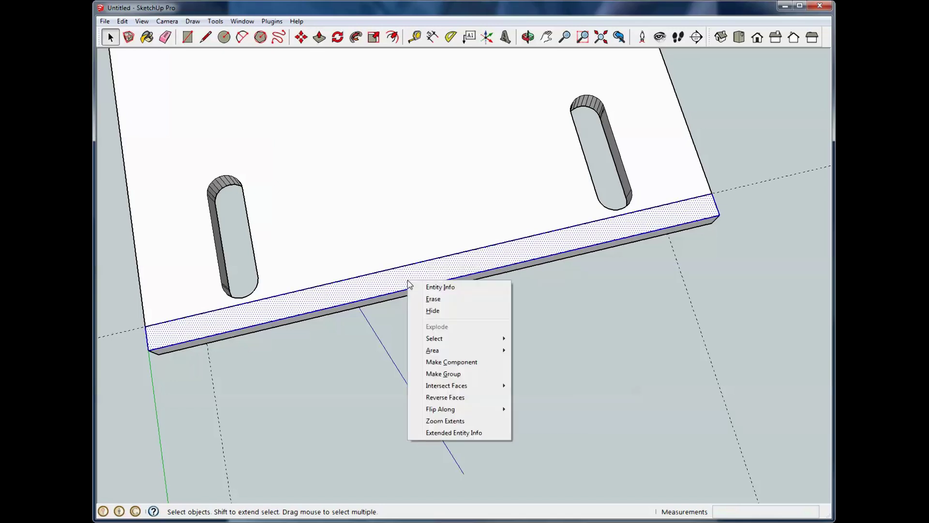
click(455, 373)
Step: Open the strip group for editing and pull its face 4 inches out from the plate's underside
double_click(454, 265)
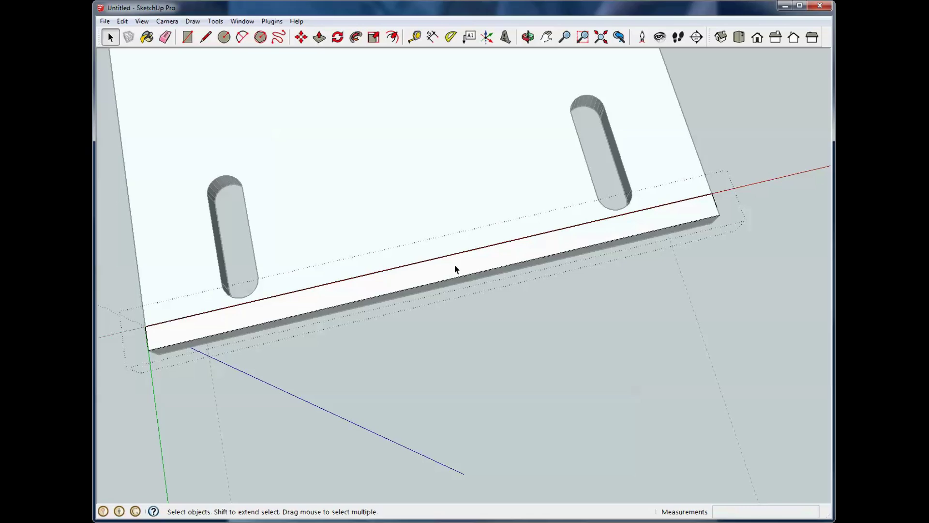
key(p)
drag(454, 270, 452, 220)
middle_drag(452, 220, 564, 144)
text(4)
key(Return)
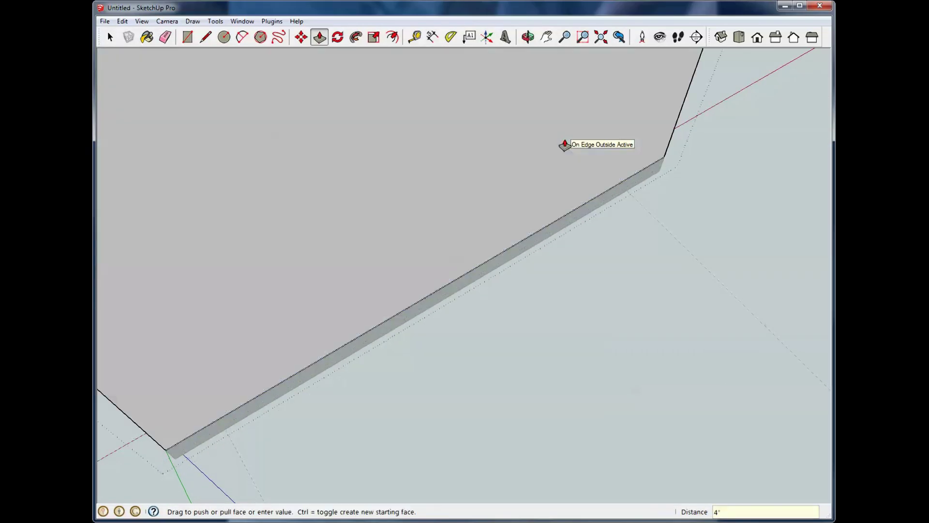
click(110, 38)
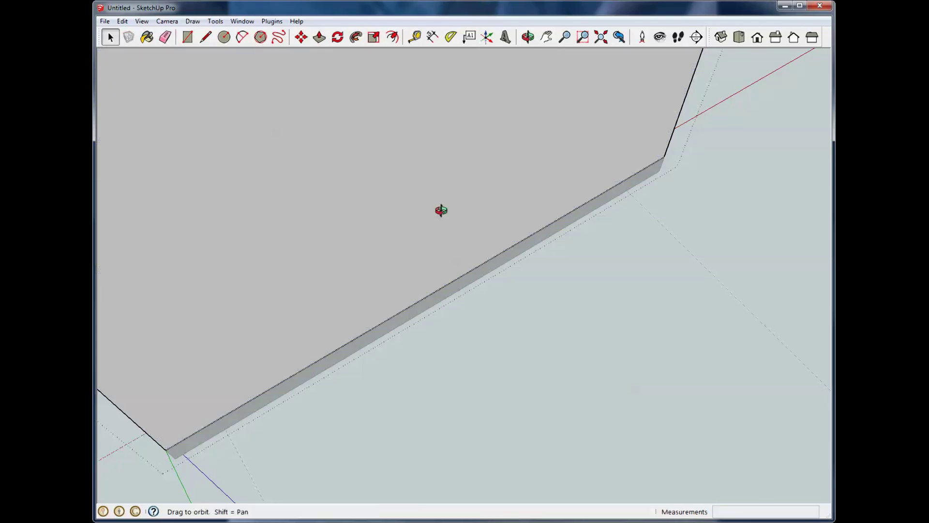
Step: Examine the flange and its joint with the slotted plate from below, and close the flange group
middle_drag(442, 209, 410, 279)
scroll(410, 278, up, 1)
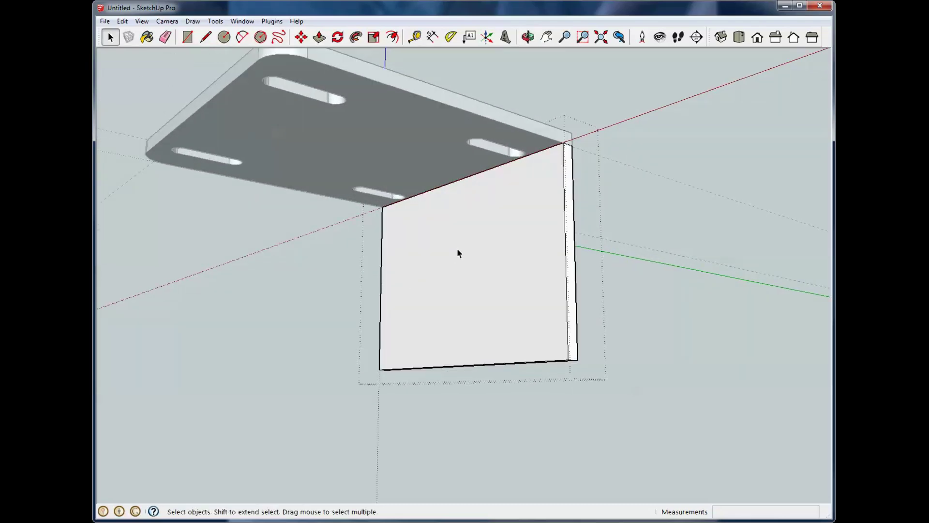
middle_drag(509, 133, 513, 38)
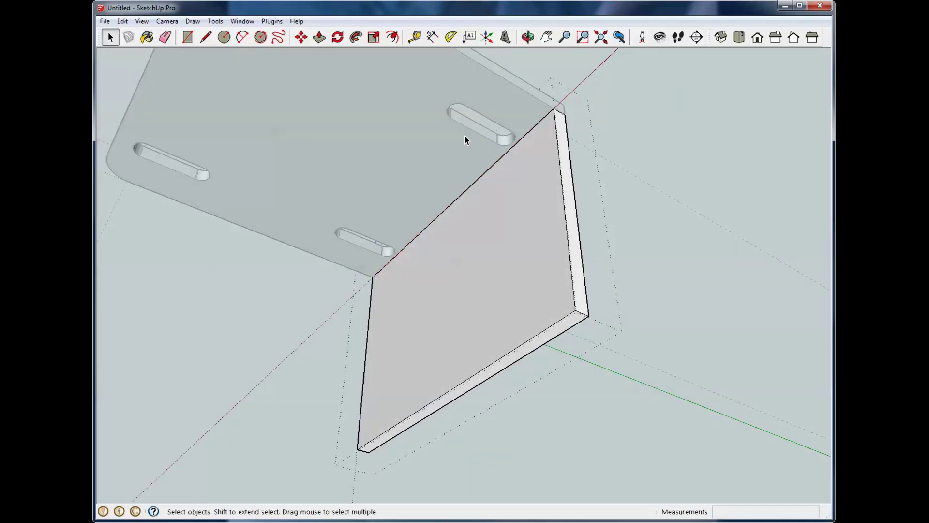
scroll(477, 122, up, 2)
scroll(478, 127, up, 1)
scroll(558, 188, up, 1)
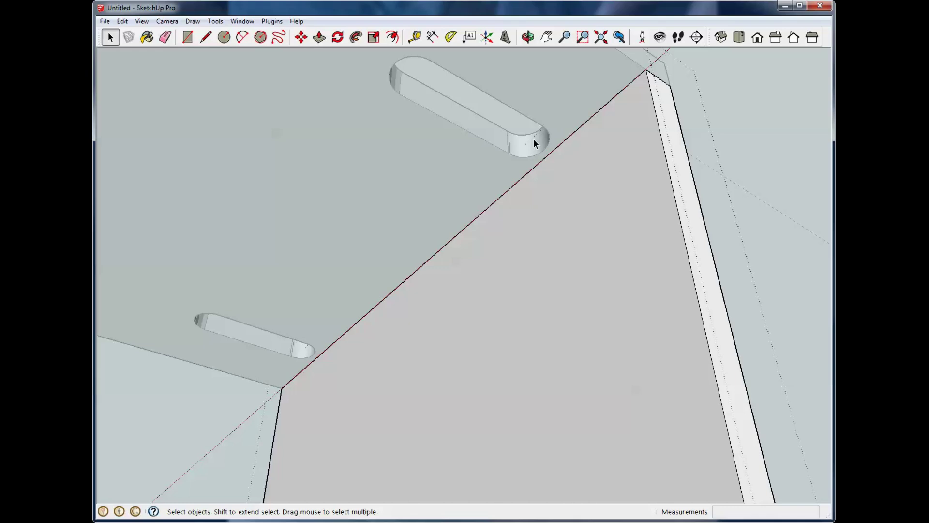
scroll(539, 149, down, 3)
scroll(541, 152, down, 1)
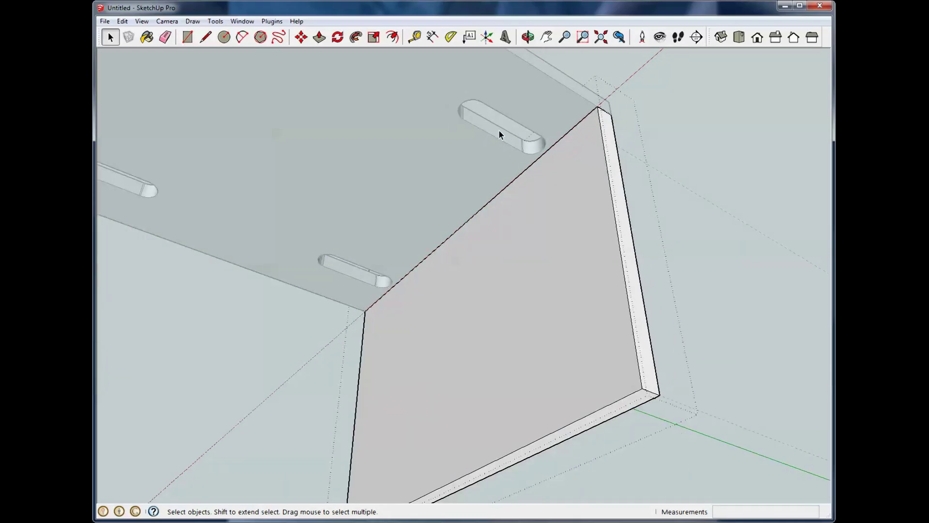
scroll(523, 135, down, 1)
middle_drag(527, 139, 536, 216)
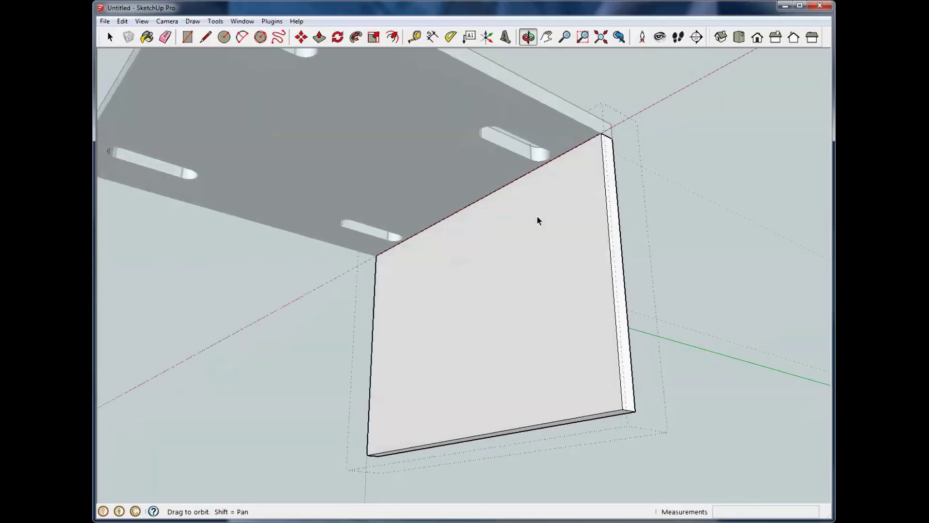
click(647, 141)
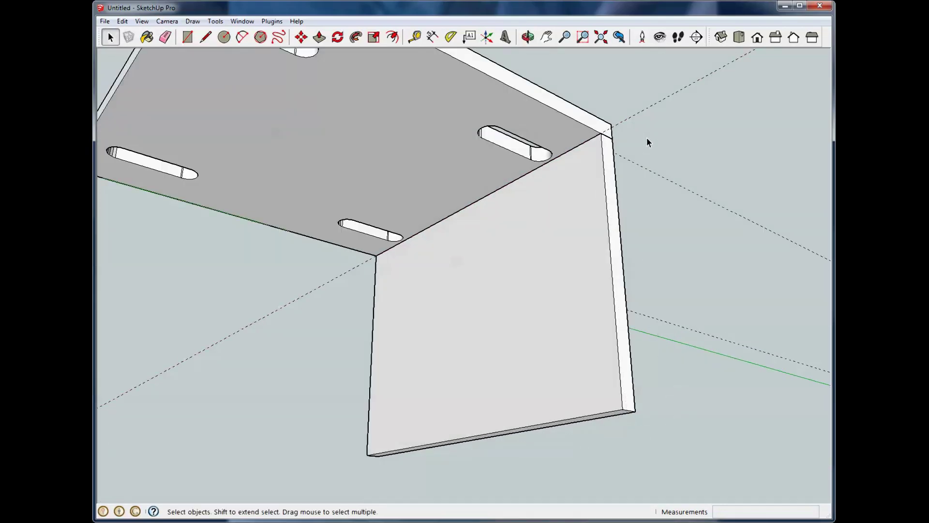
Step: Place guides on the flange's inner face 1.5 inches in from each of its two side edges
middle_drag(481, 124, 515, 197)
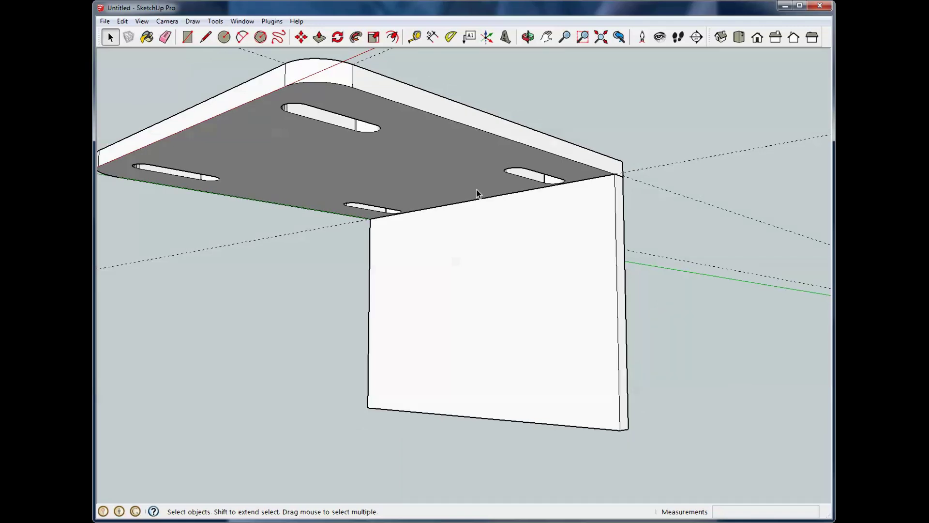
middle_drag(491, 196, 482, 265)
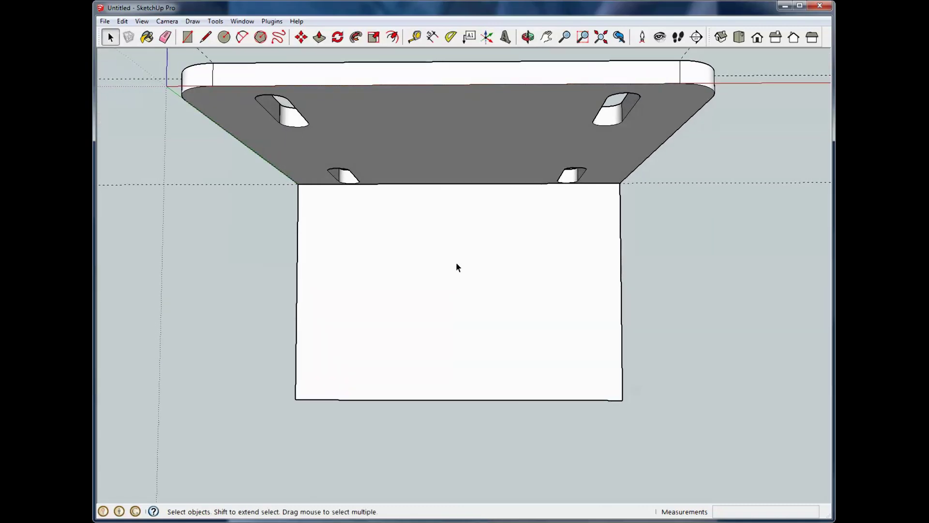
scroll(329, 251, up, 2)
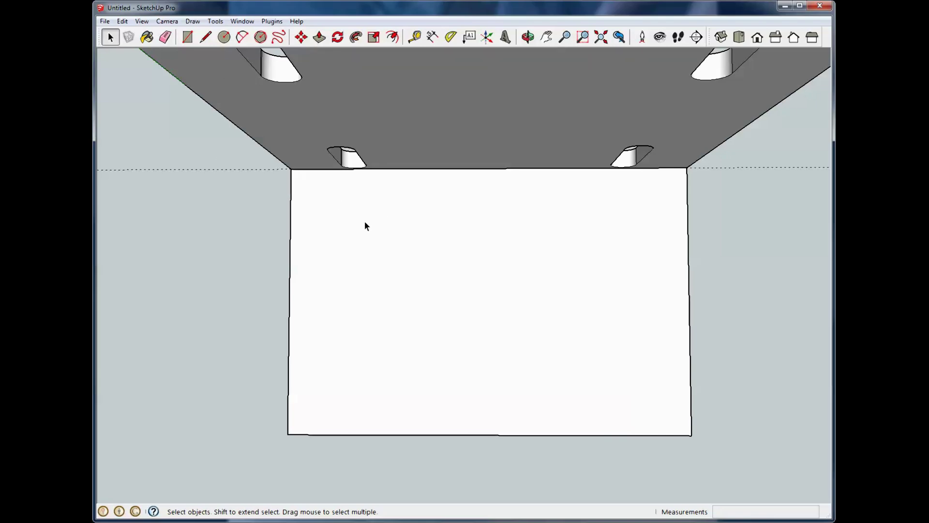
key(t)
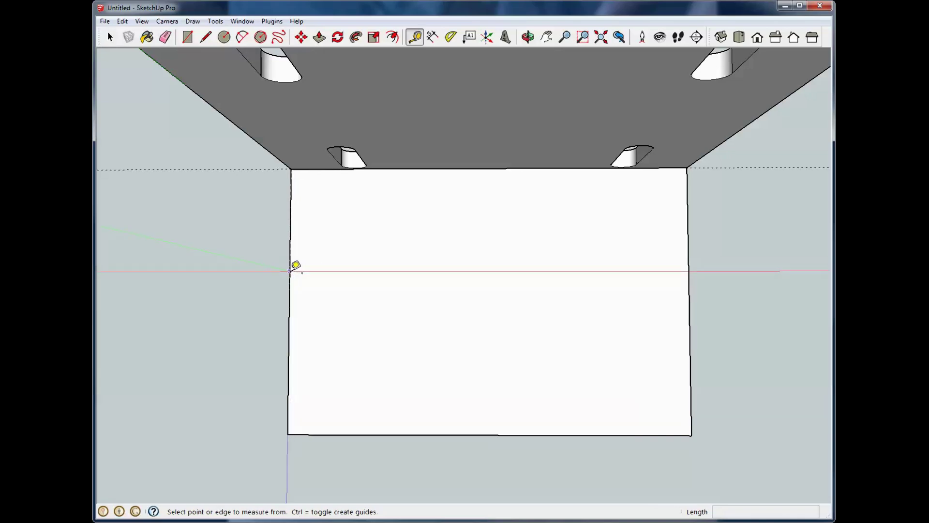
click(290, 271)
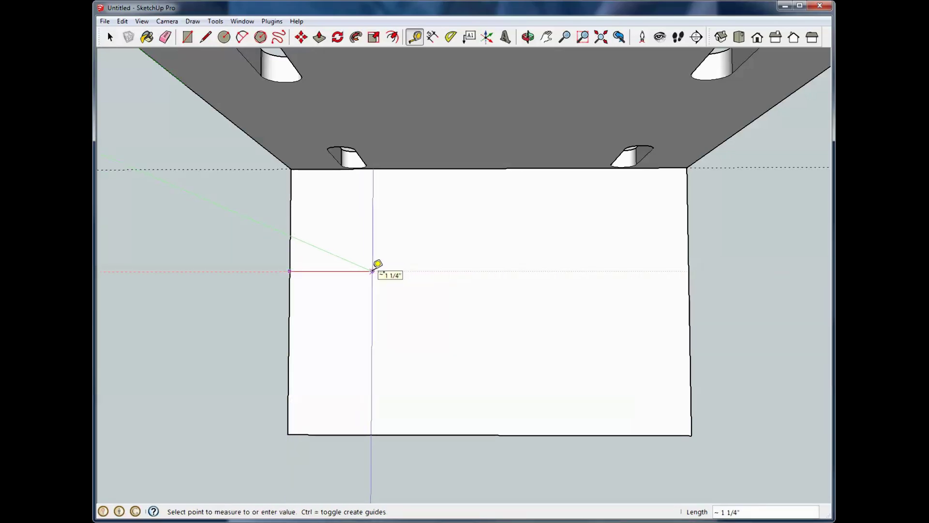
text(1.5)
key(Return)
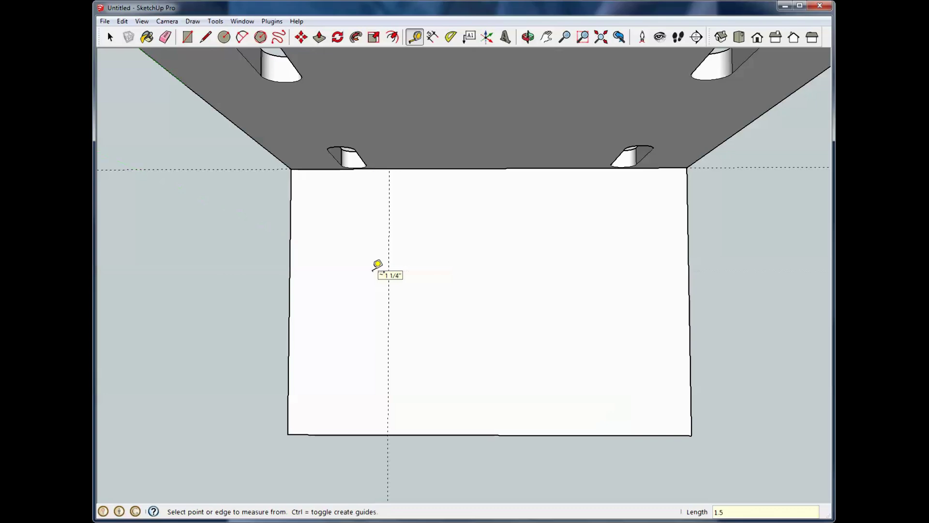
click(687, 231)
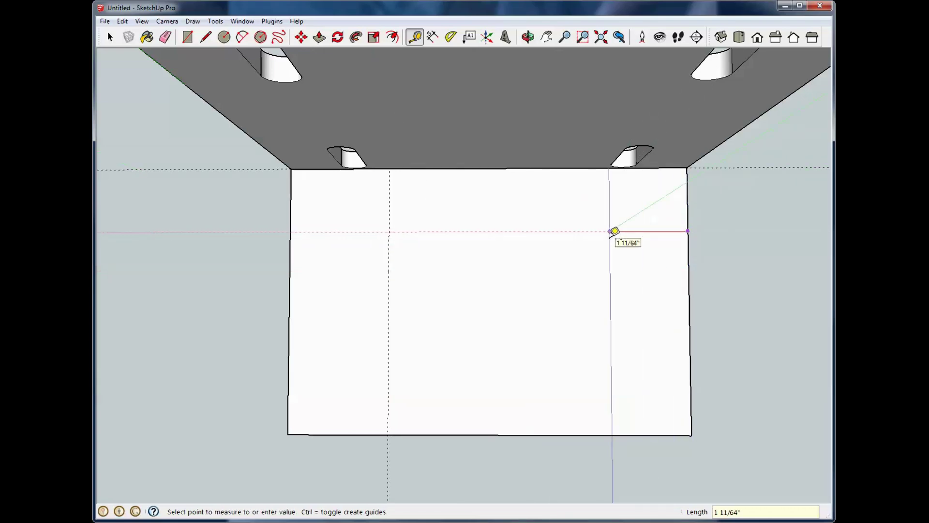
text(1.5)
key(Return)
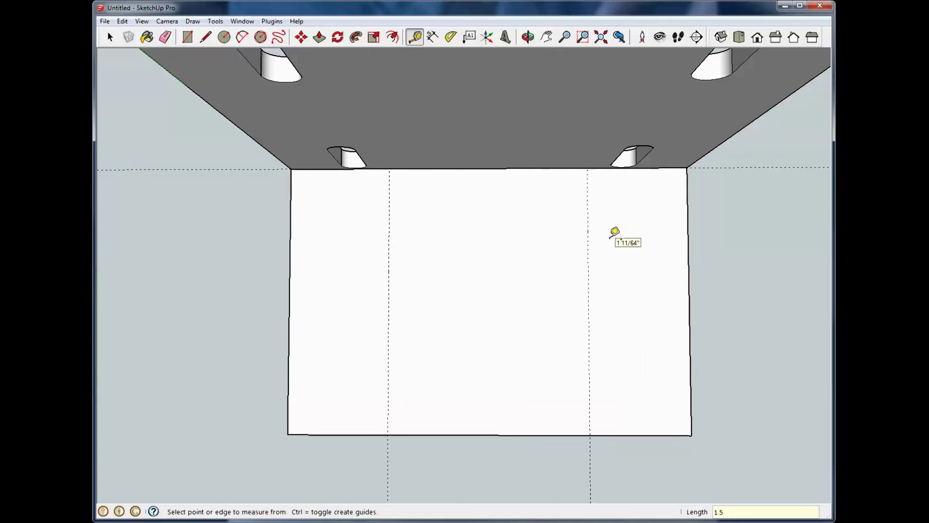
Step: Place guides across the flange 1 inch from its free lower edge and 1 inch from its joint with the plate
click(489, 434)
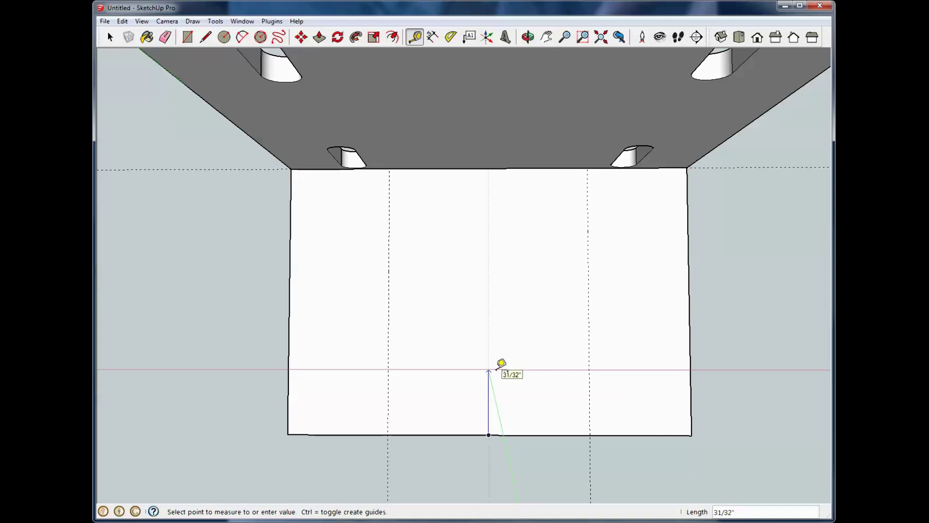
text(1)
key(Return)
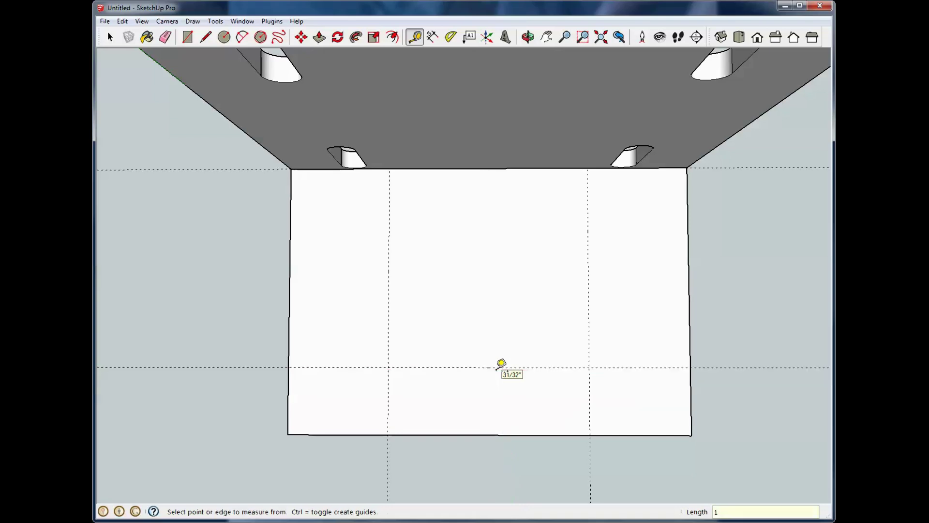
click(457, 169)
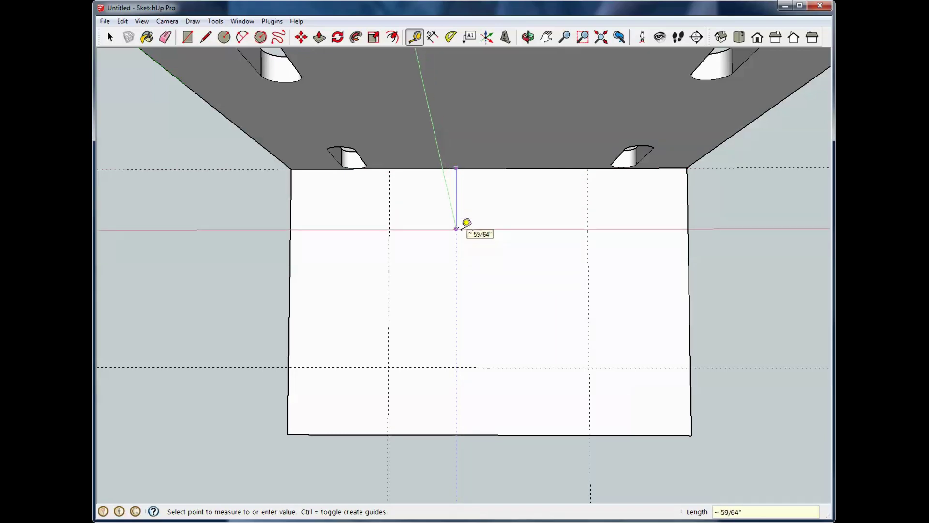
text(1)
key(Return)
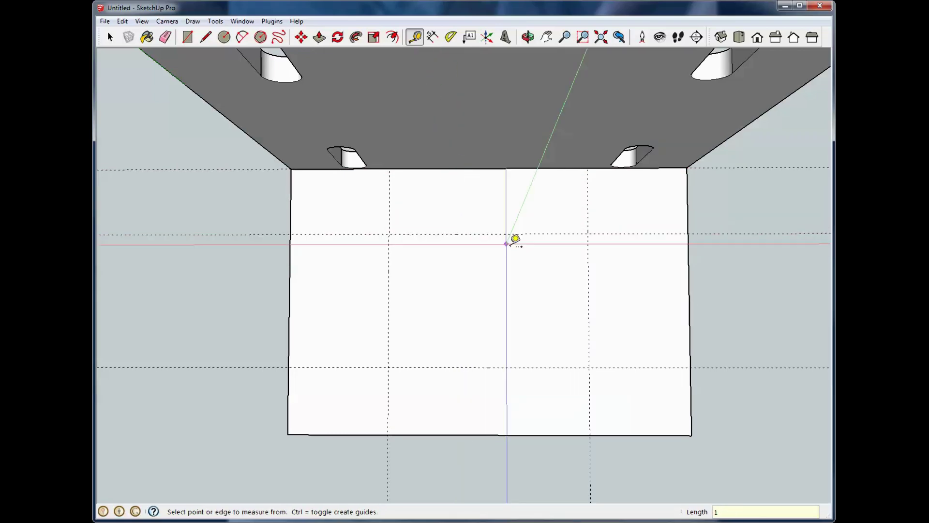
click(110, 37)
Step: Open the flange group for editing and draw a 0.25 inch radius circle at each of the two guide intersections nearest the plate
middle_drag(421, 213, 597, 233)
drag(457, 229, 396, 241)
key(space)
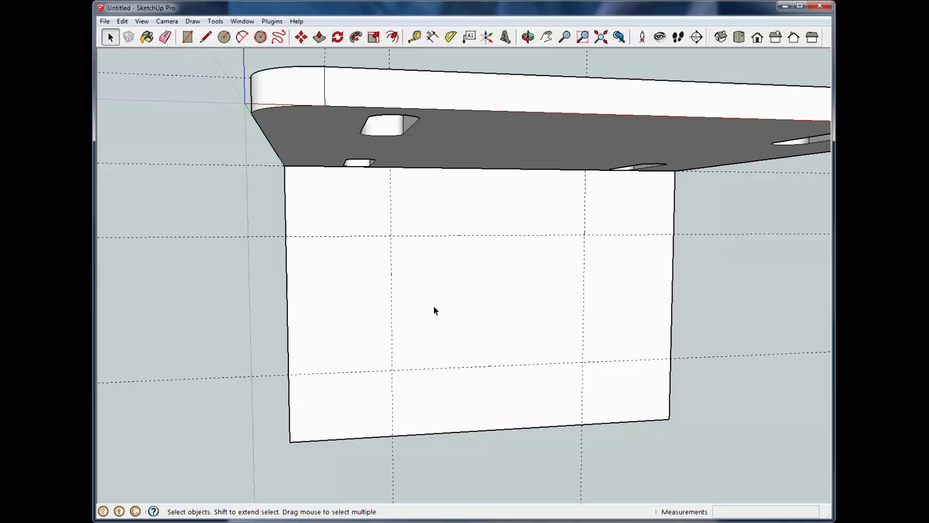
double_click(466, 305)
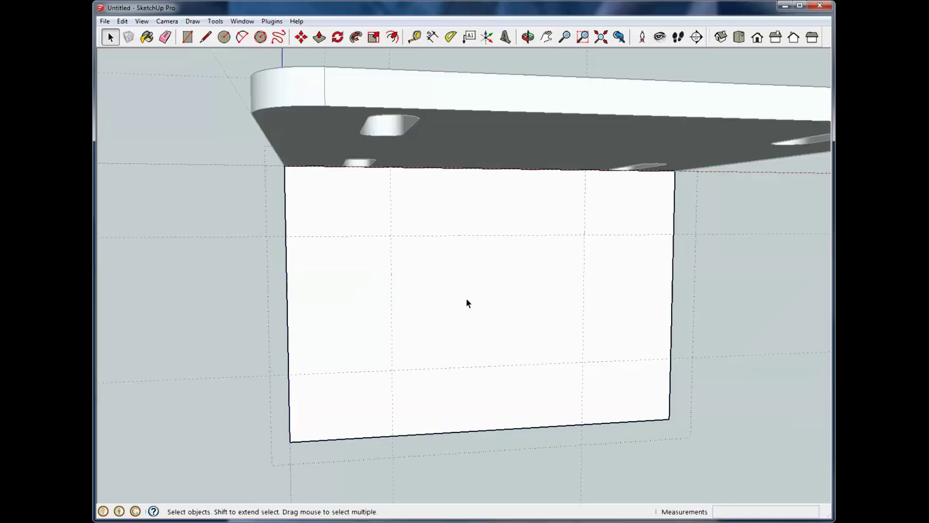
click(225, 37)
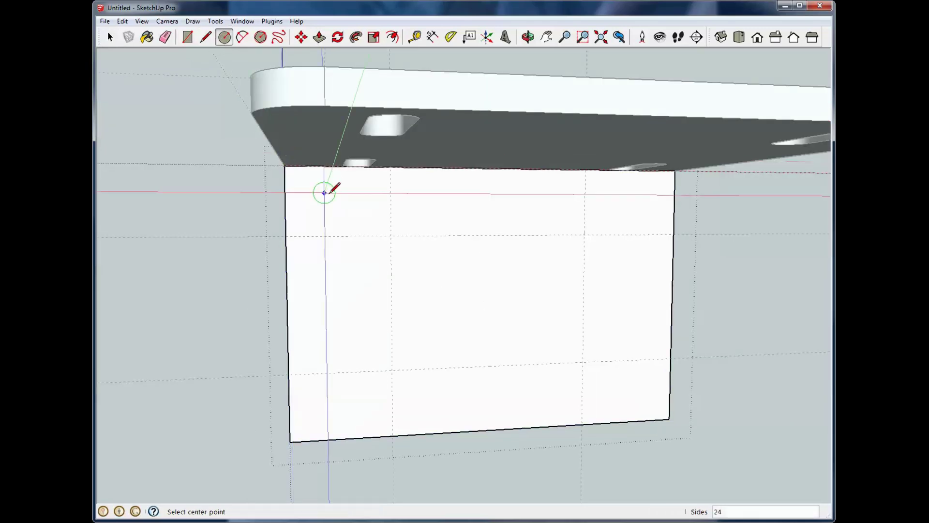
click(391, 236)
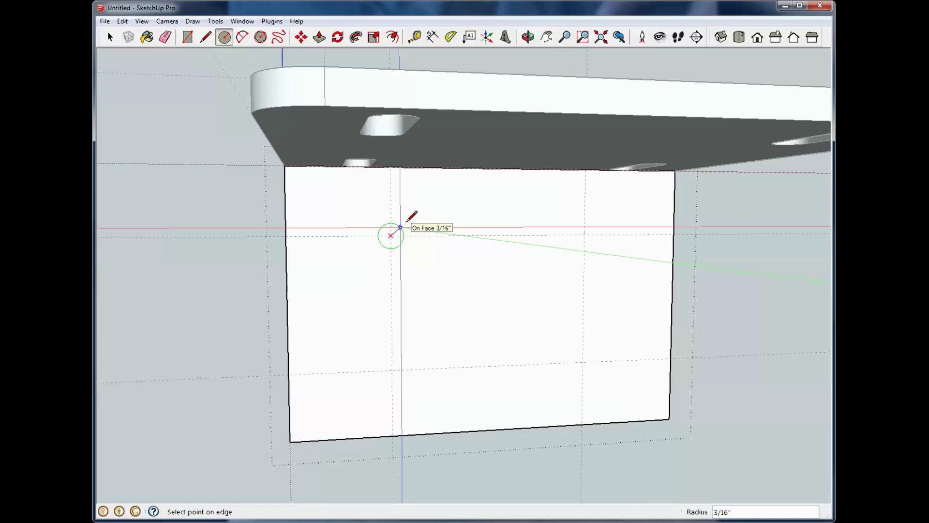
text(.25)
key(Return)
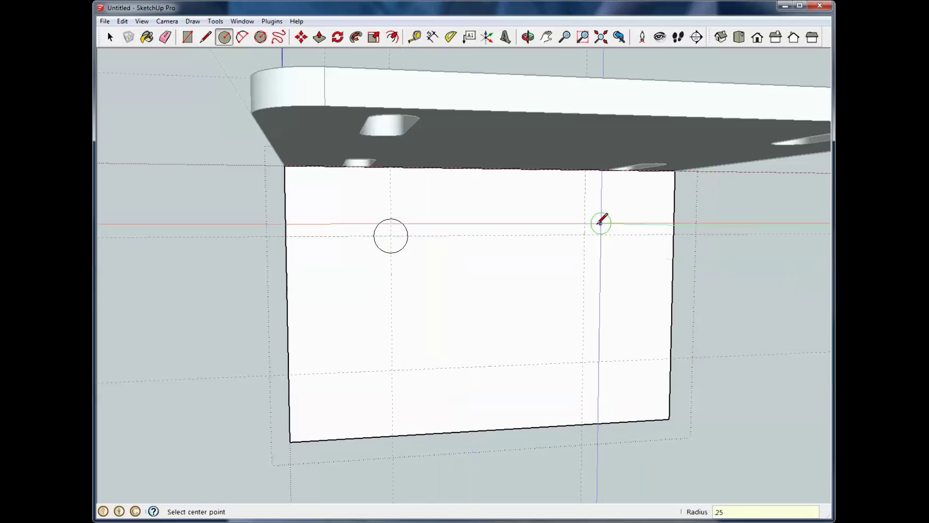
click(583, 234)
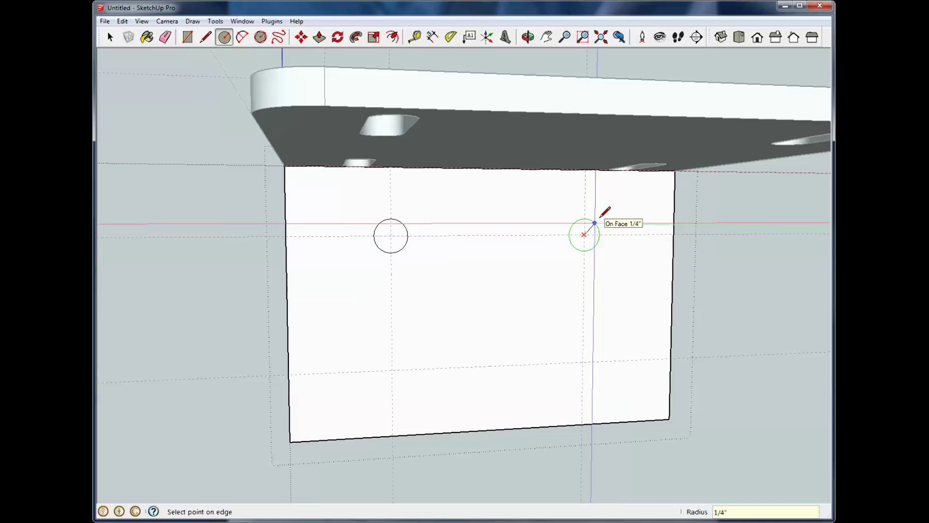
text(.25)
key(Return)
Step: Copy both circles 2 inches down onto the guide intersections near the flange's free edge
click(110, 38)
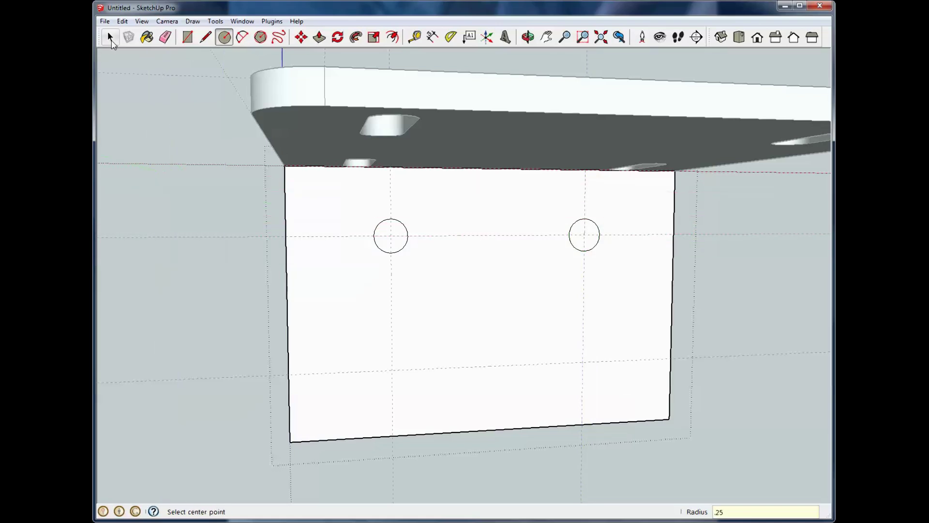
drag(325, 211, 645, 293)
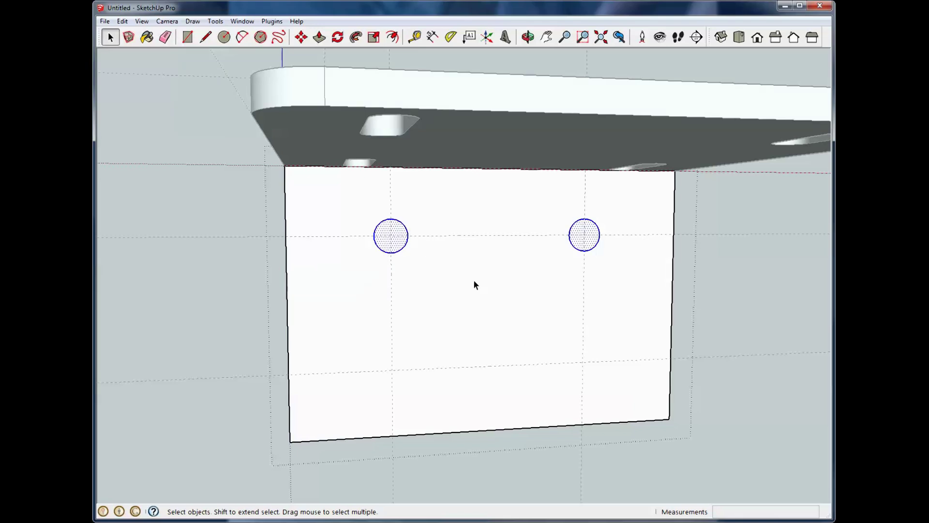
key(m)
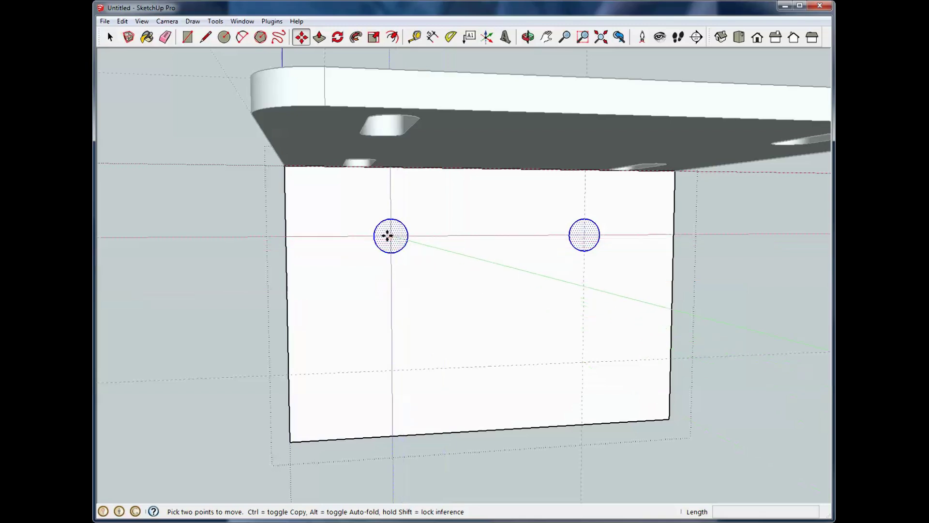
click(391, 236)
key(ctrl)
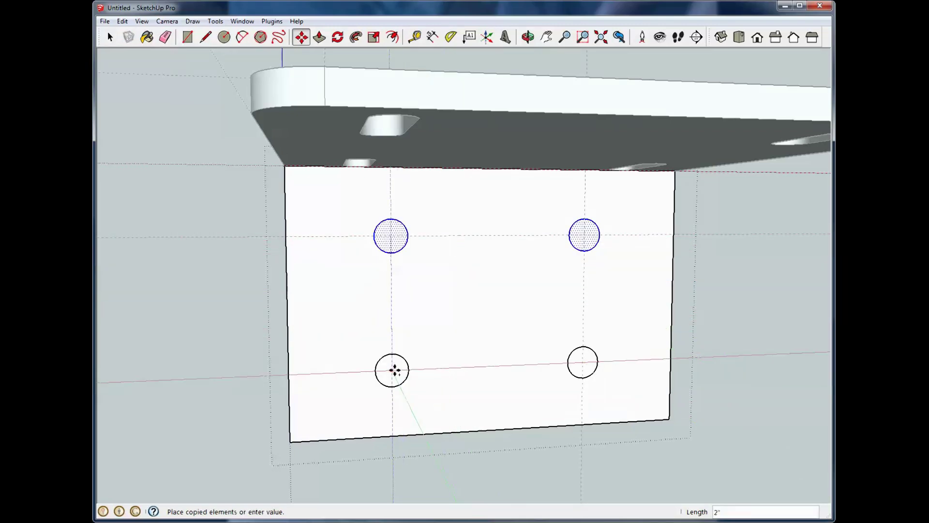
click(392, 370)
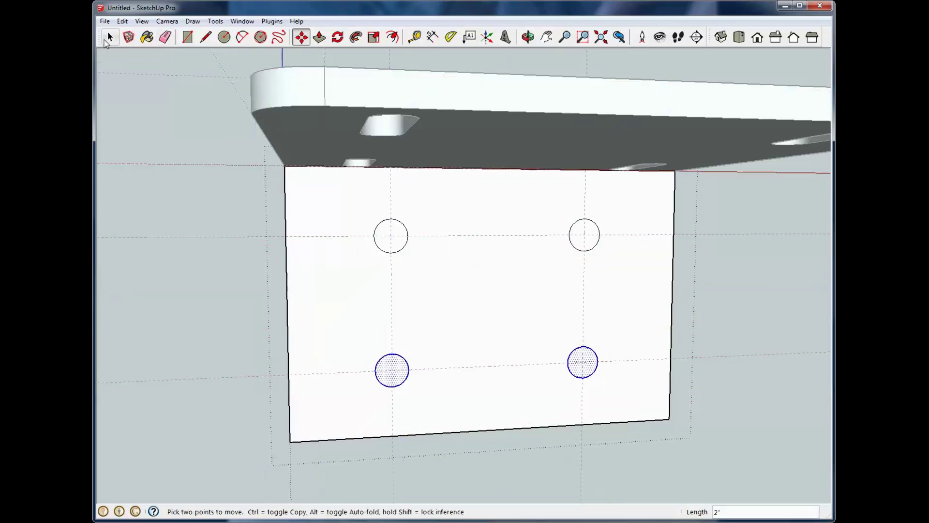
click(108, 39)
Step: Push all four circles on the flange 0.25 inch inward to cut through holes
middle_drag(407, 213, 423, 217)
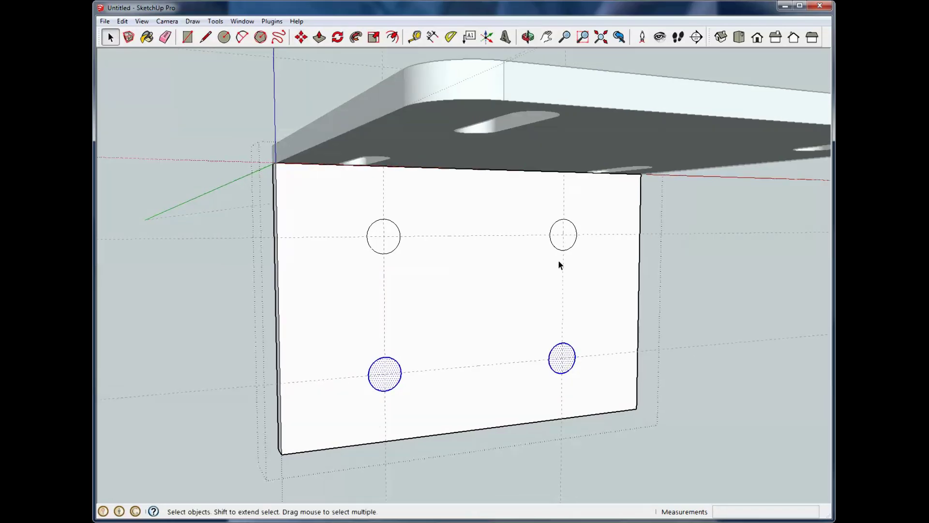
click(571, 256)
key(p)
click(566, 240)
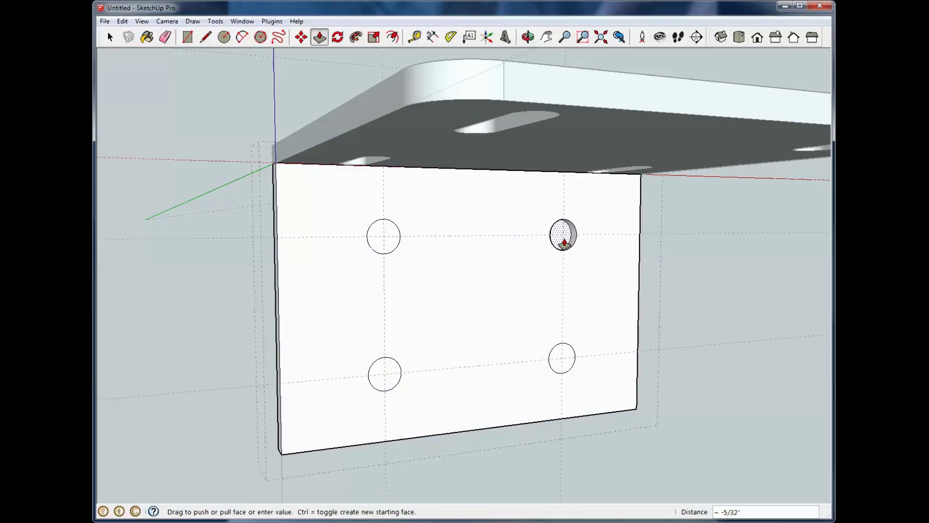
text(.25)
key(Return)
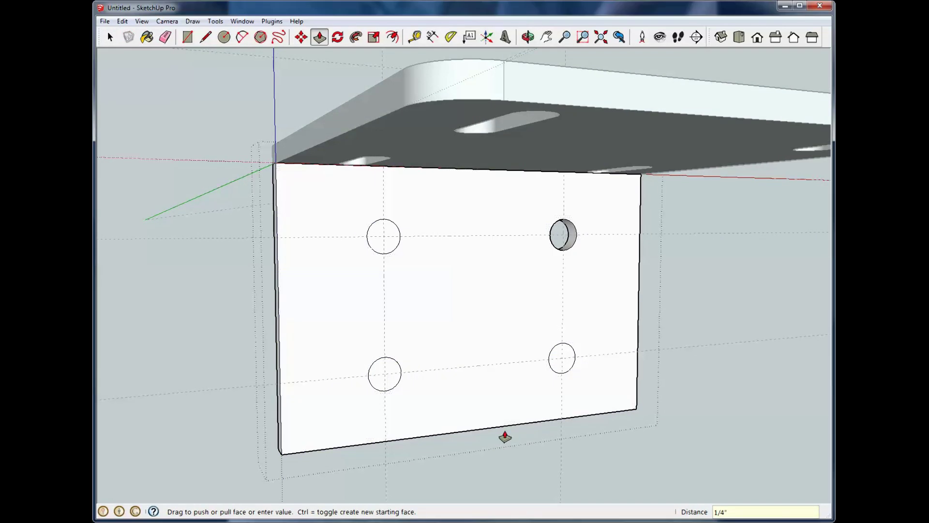
click(569, 364)
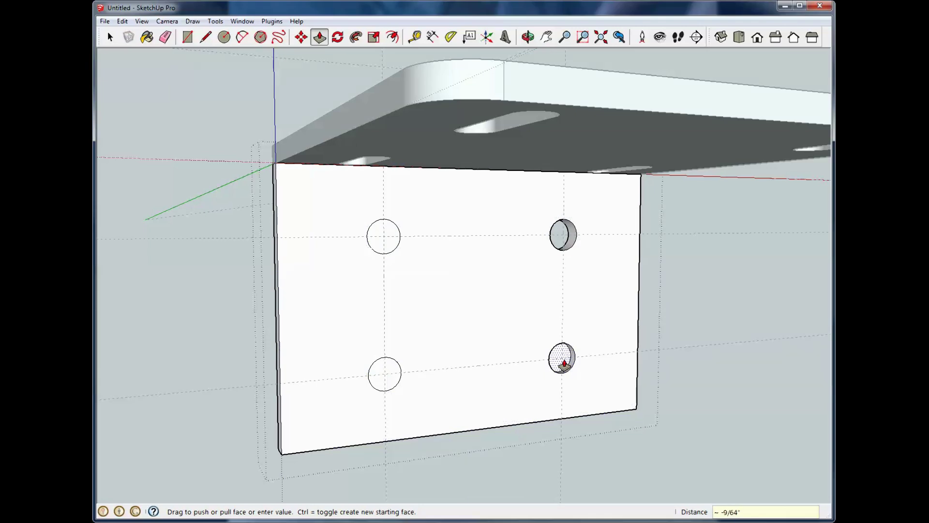
text(.25)
key(Return)
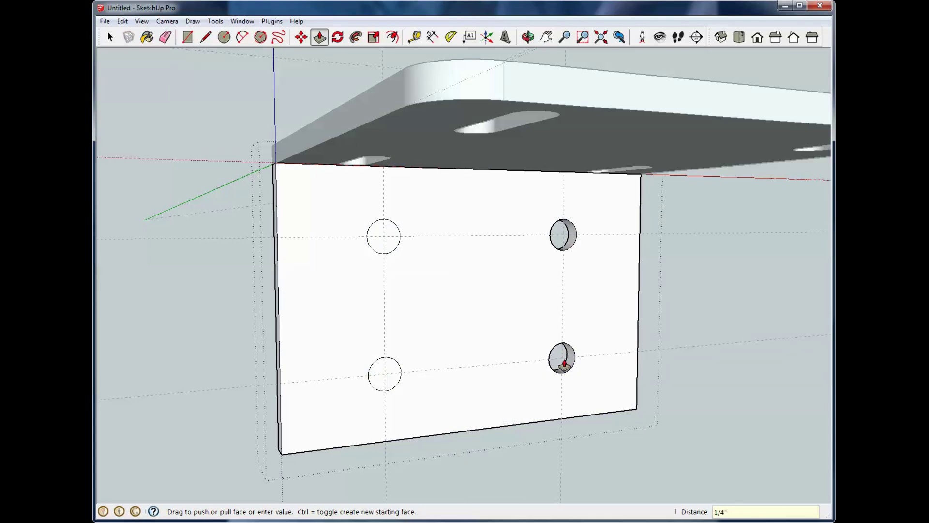
click(391, 389)
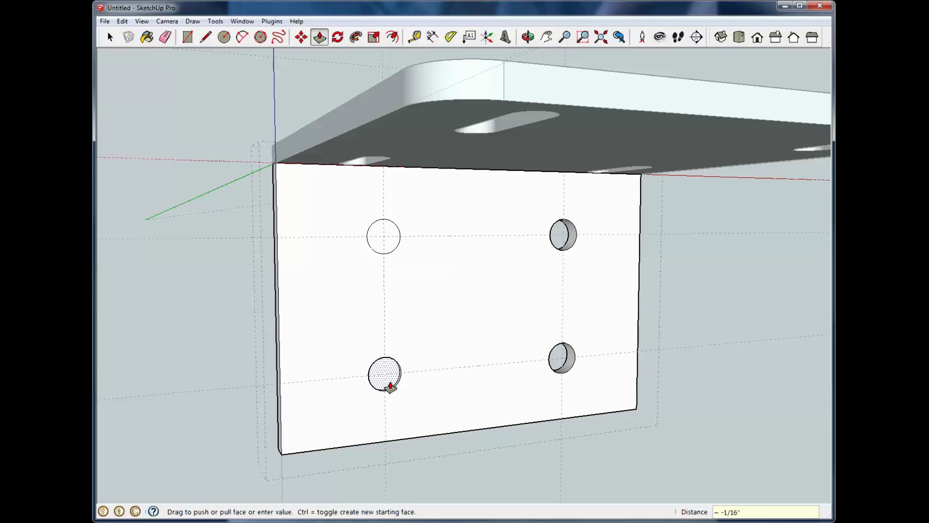
text(.25)
key(Return)
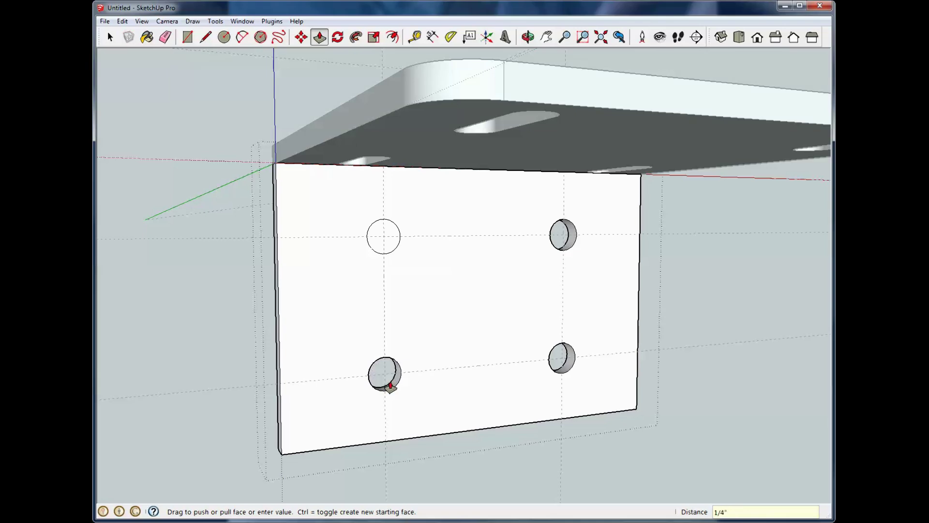
click(390, 250)
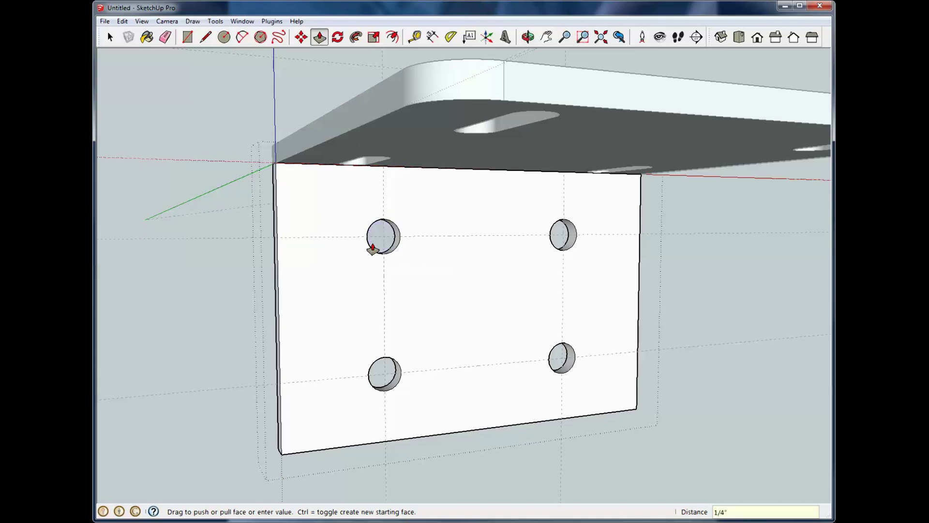
click(110, 37)
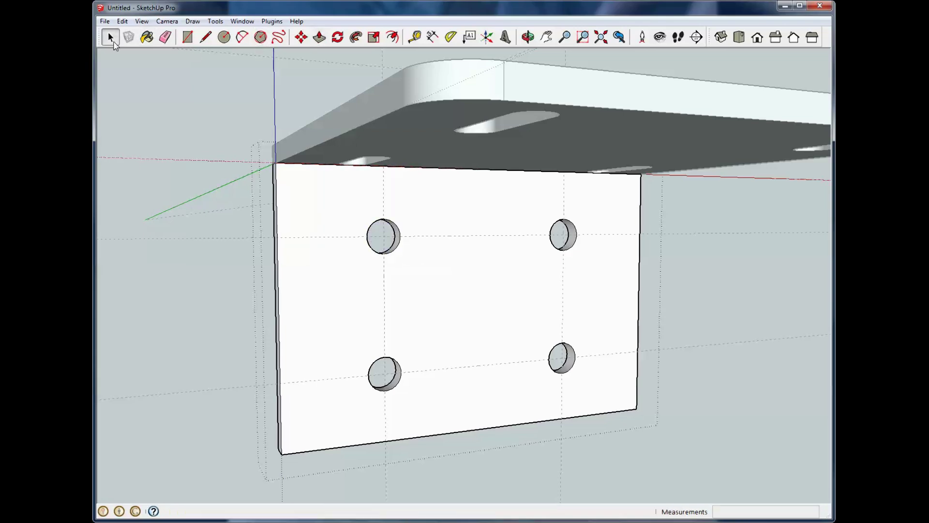
Step: Place a guide on the flange's inner face 0.25 inch in from its free edge
middle_drag(532, 227, 471, 210)
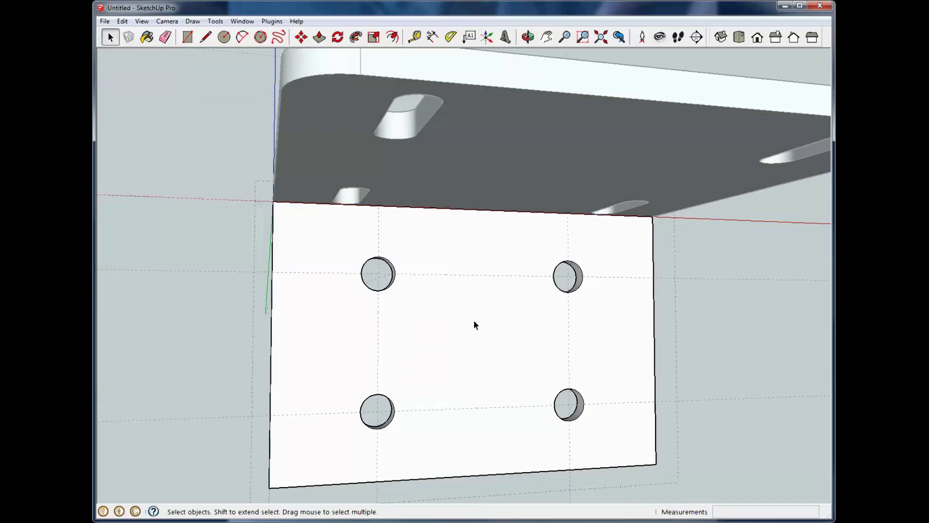
middle_drag(475, 324, 479, 284)
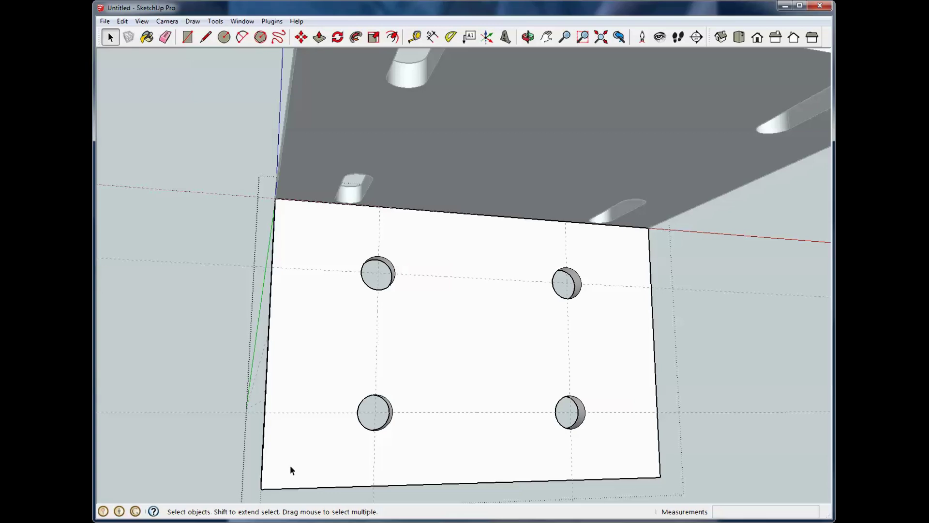
key(t)
click(288, 488)
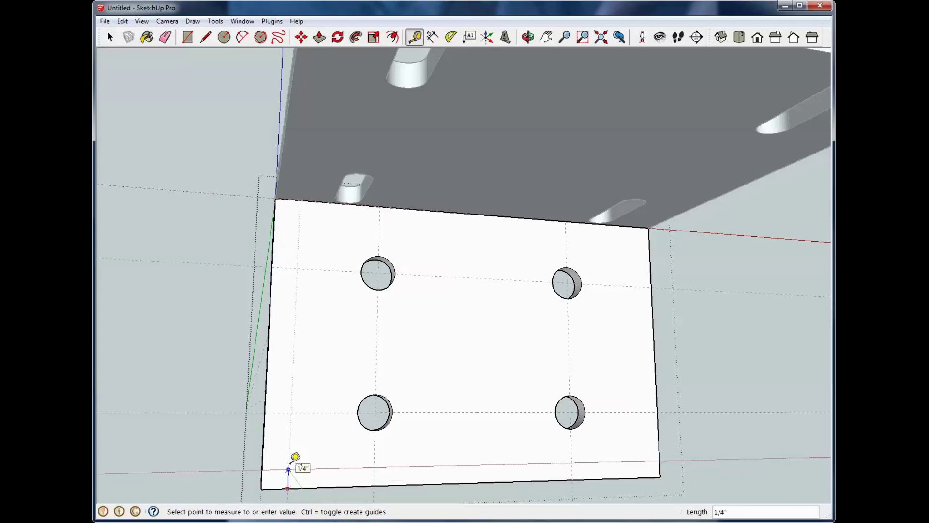
click(289, 464)
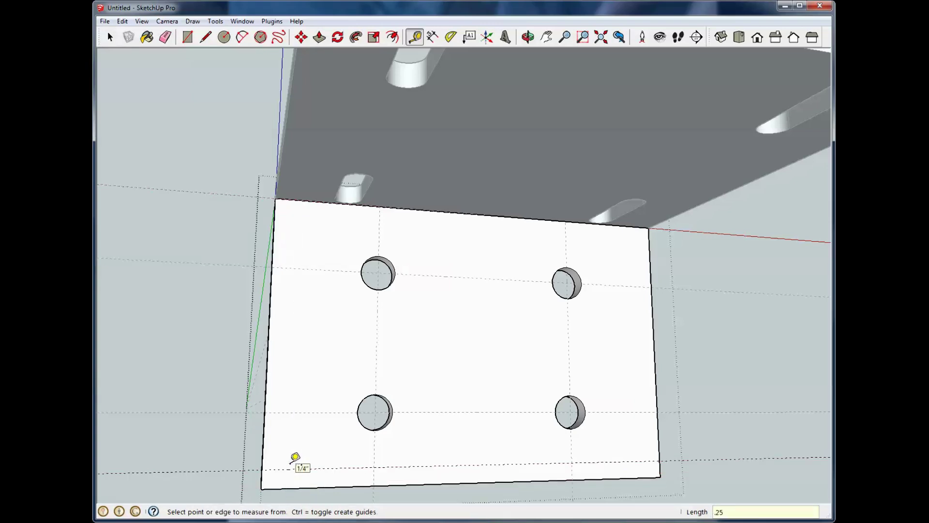
Step: Place a guide across the slotted plate 0.75 inch in from its far edge between the rounded corners
middle_drag(295, 457, 262, 392)
middle_drag(257, 129, 330, 88)
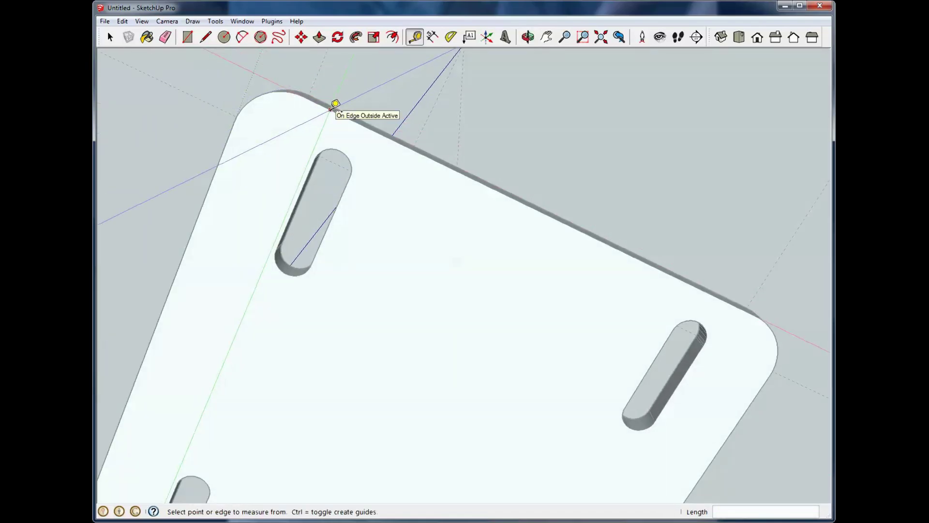
click(330, 110)
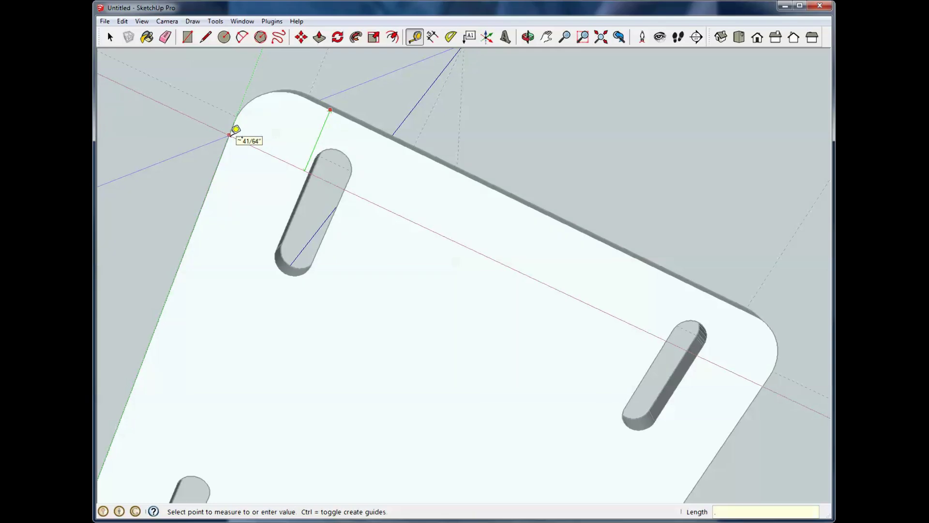
key(Return)
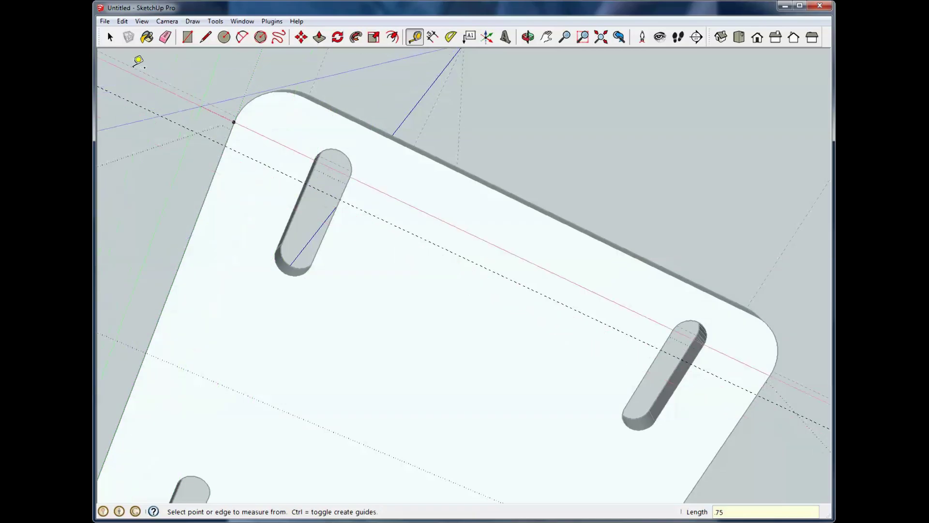
click(110, 38)
Step: Close the flange group and draw a triangular gusset face along one side, joining the flange guide, the inside joint corner and the plate guide
scroll(290, 122, down, 3)
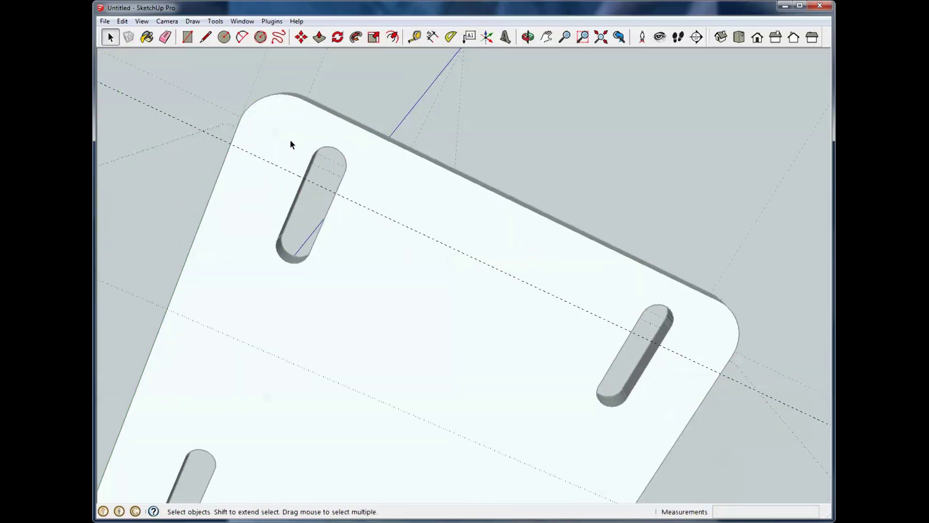
scroll(286, 146, down, 1)
middle_drag(249, 166, 262, 201)
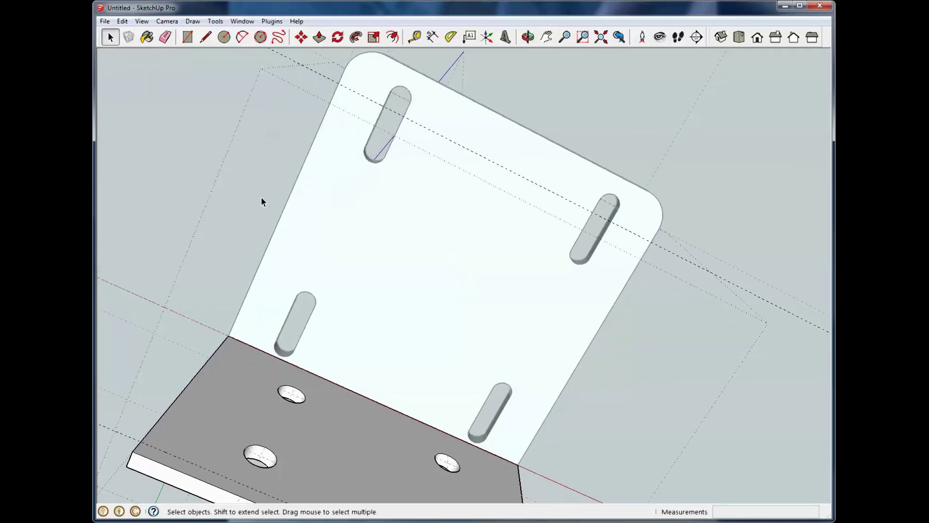
scroll(198, 158, up, 3)
mouse_move(356, 158)
middle_down()
mouse_move(208, 291)
mouse_move(284, 326)
mouse_move(315, 307)
mouse_move(298, 170)
mouse_move(300, 188)
middle_up()
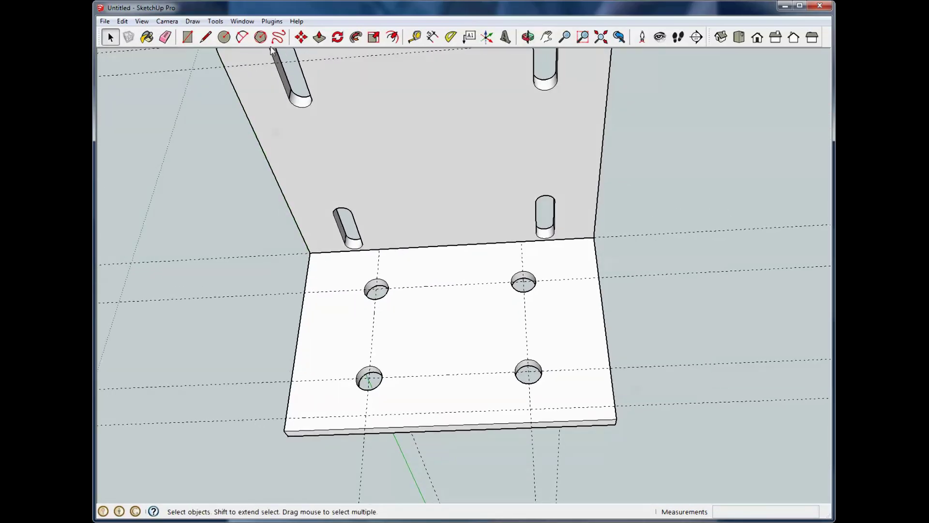
click(210, 40)
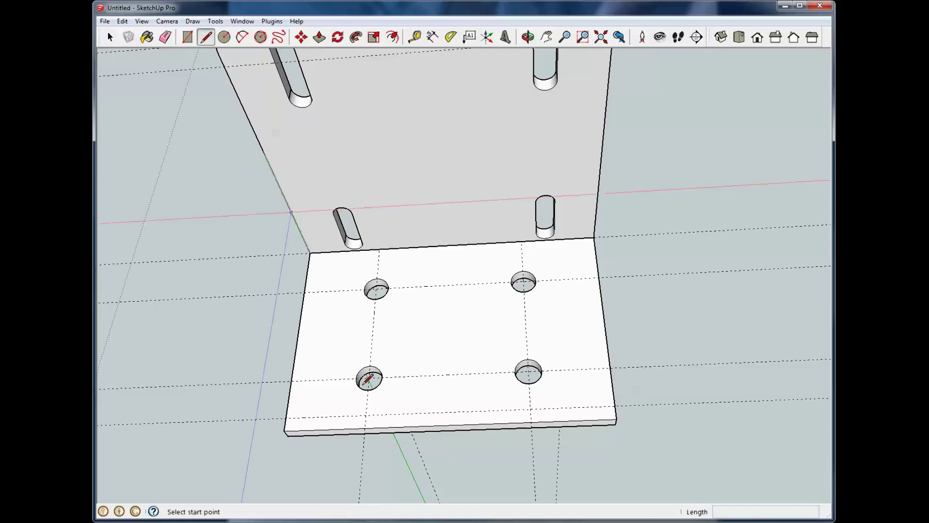
click(292, 417)
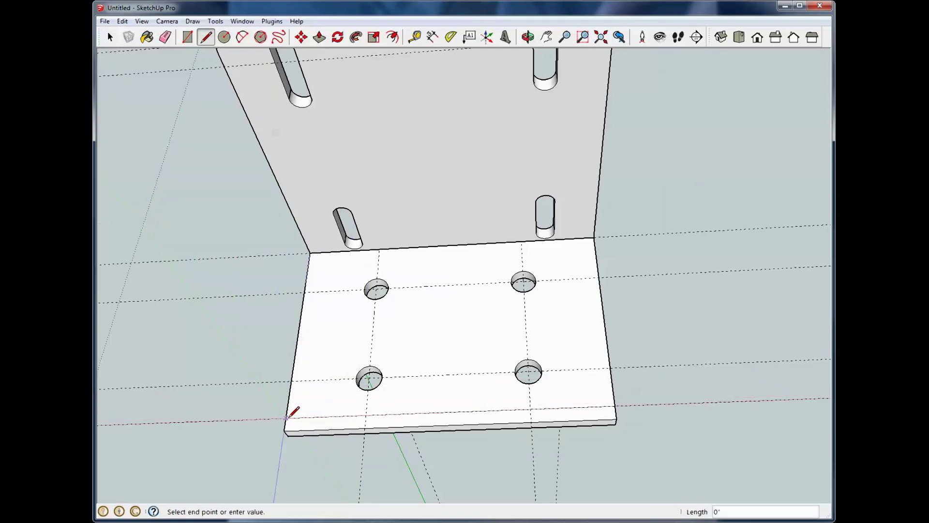
click(310, 252)
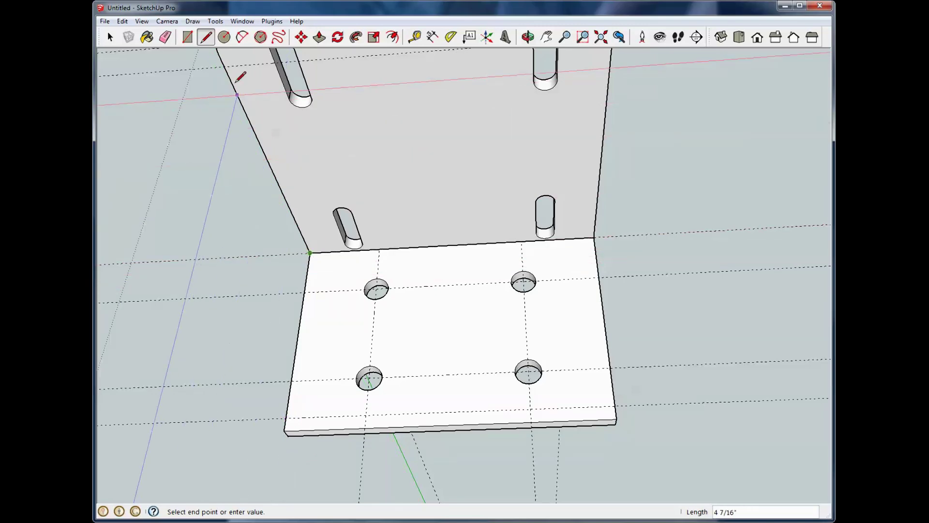
click(224, 67)
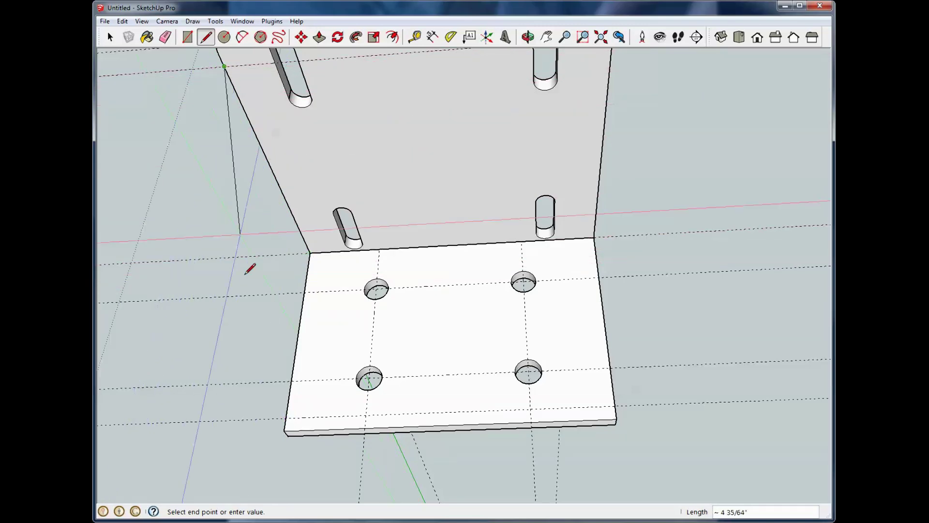
click(286, 418)
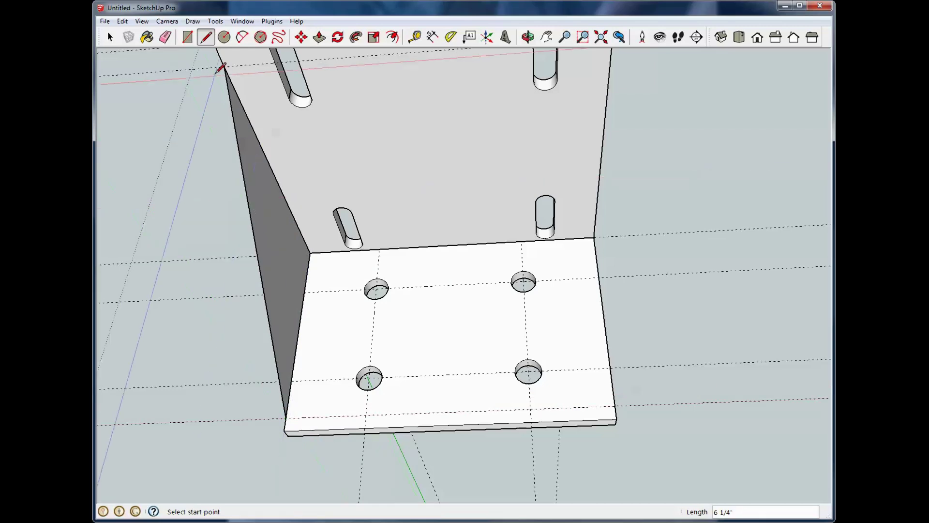
Step: Make the triangular gusset face and its edges a group
click(110, 39)
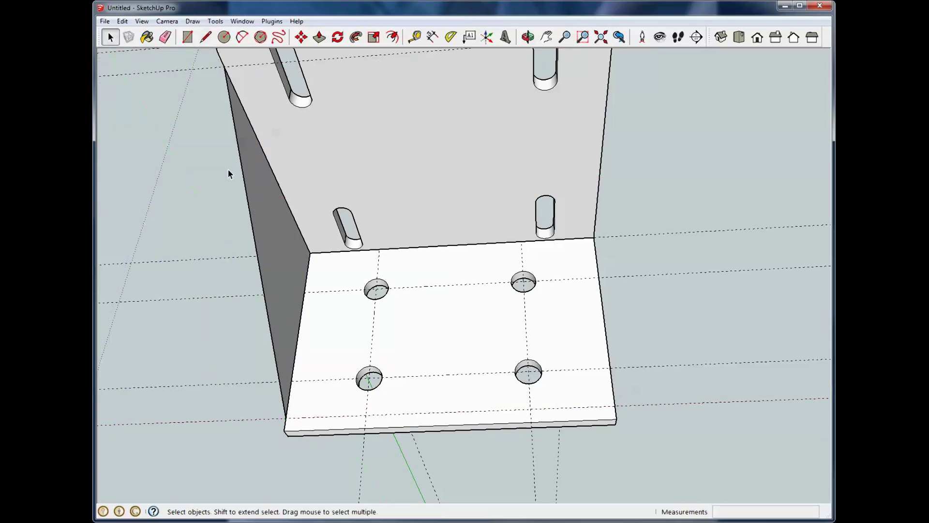
click(280, 224)
right_click(279, 222)
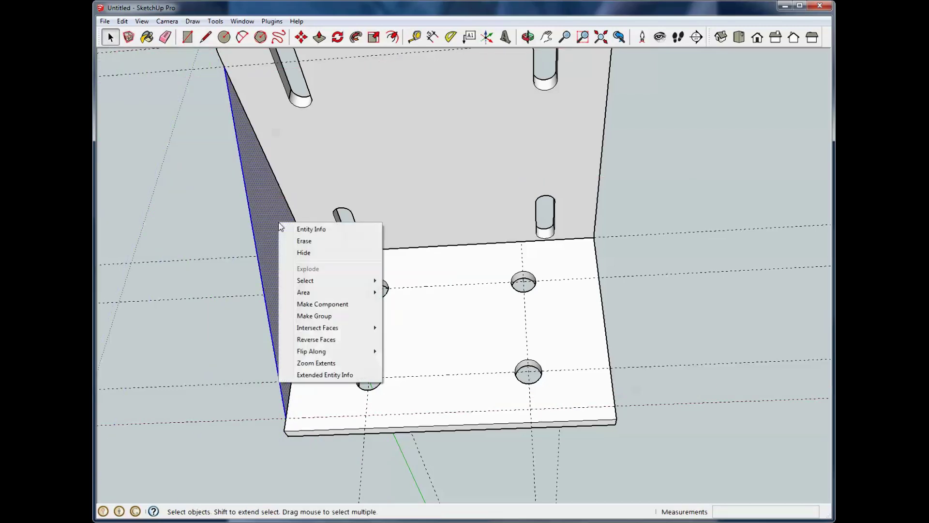
click(311, 317)
key(Delete)
key(o)
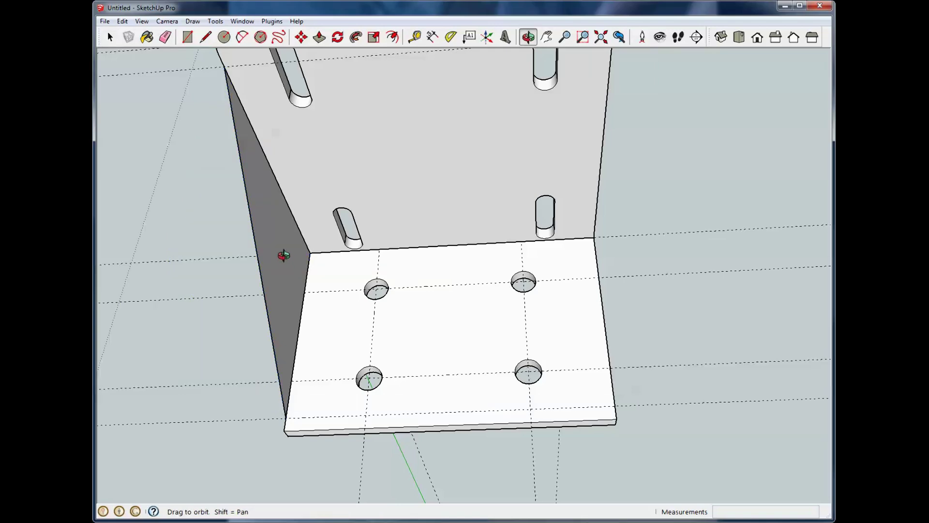
Step: Open the gusset group, extrude the triangular face 0.25 inch inward and close the group
key(p)
key(space)
key(p)
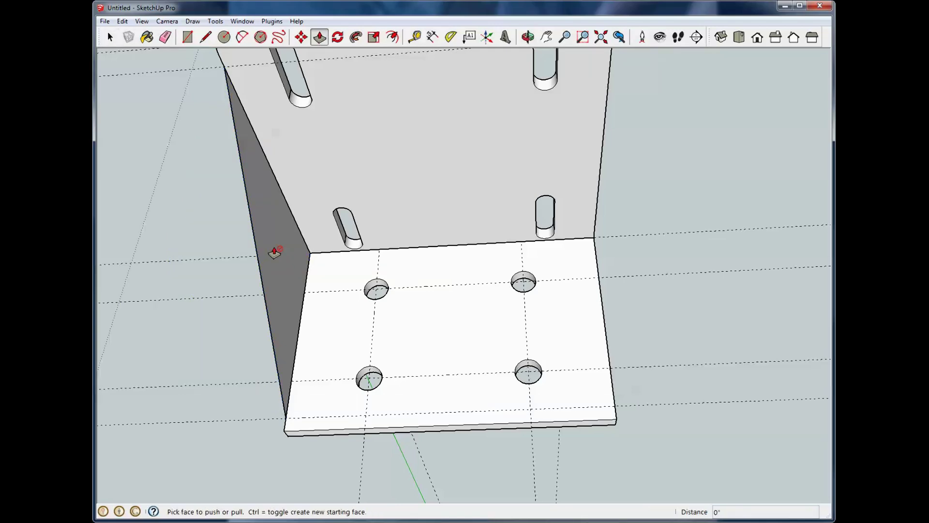
key(space)
double_click(277, 232)
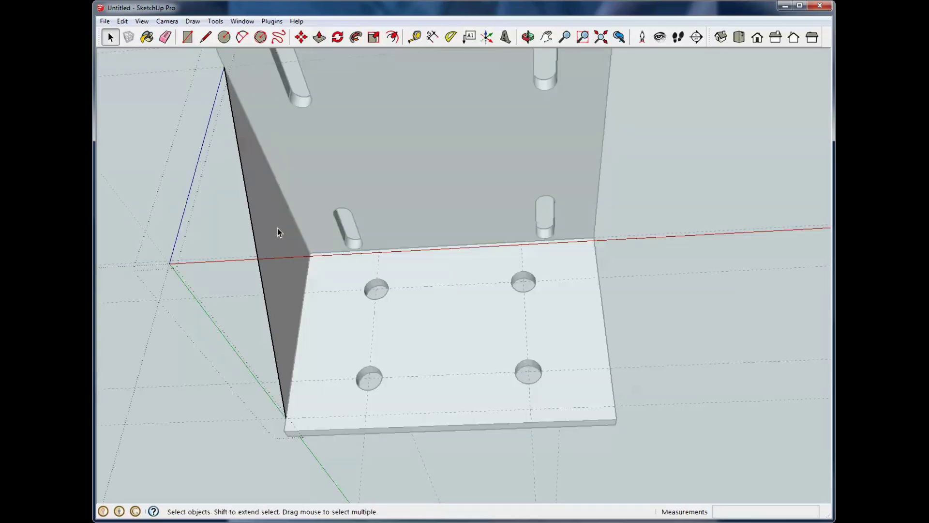
key(p)
click(285, 233)
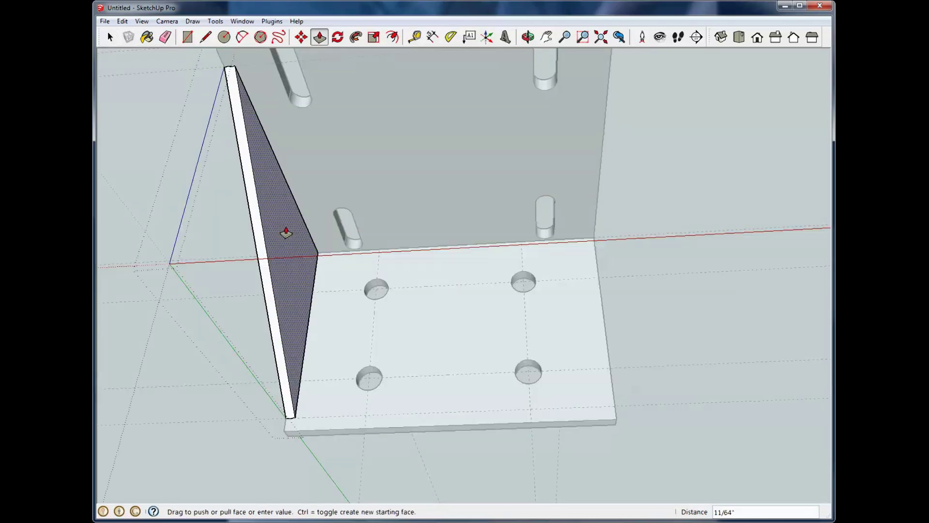
text(.25)
key(Return)
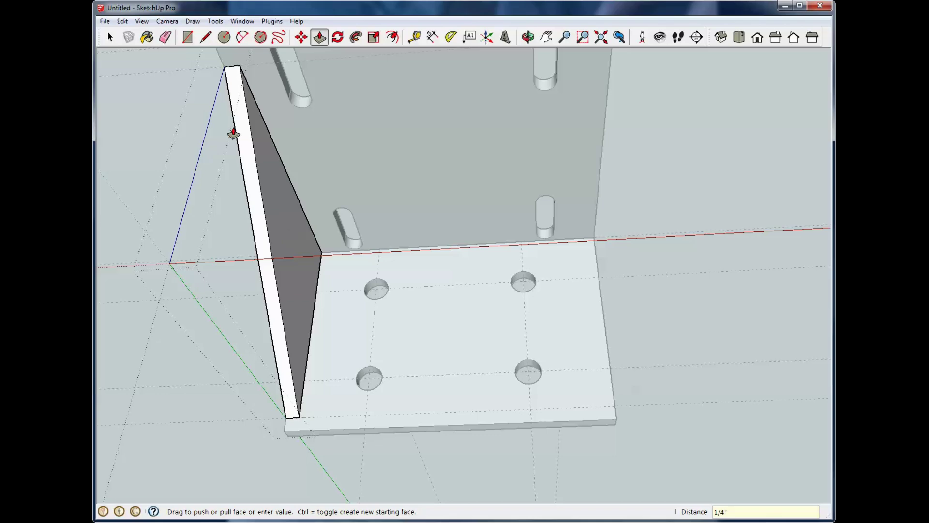
click(110, 36)
key(Escape)
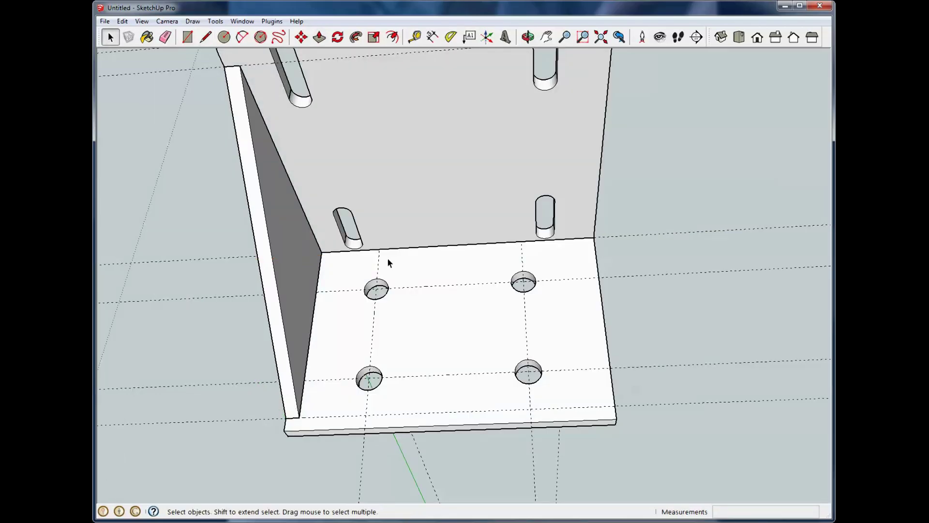
Step: Copy the triangular gusset 5 3/4 inches across to the opposite side of the bracket, snapping it to the outer joint corner
middle_drag(359, 251, 241, 297)
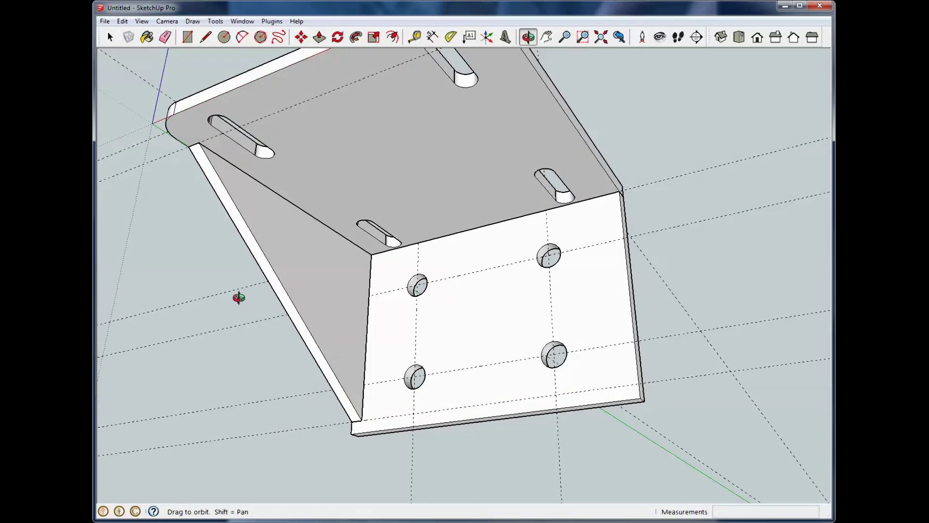
middle_drag(373, 270, 464, 275)
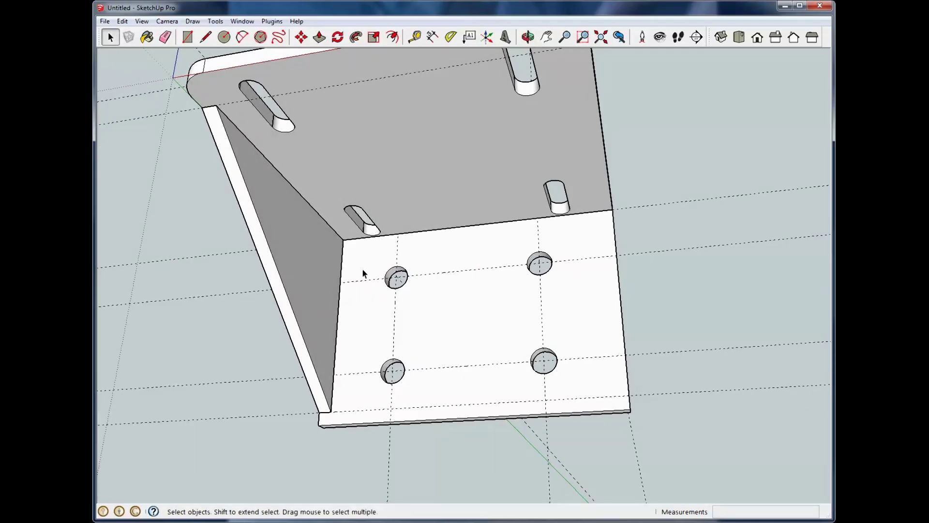
key(m)
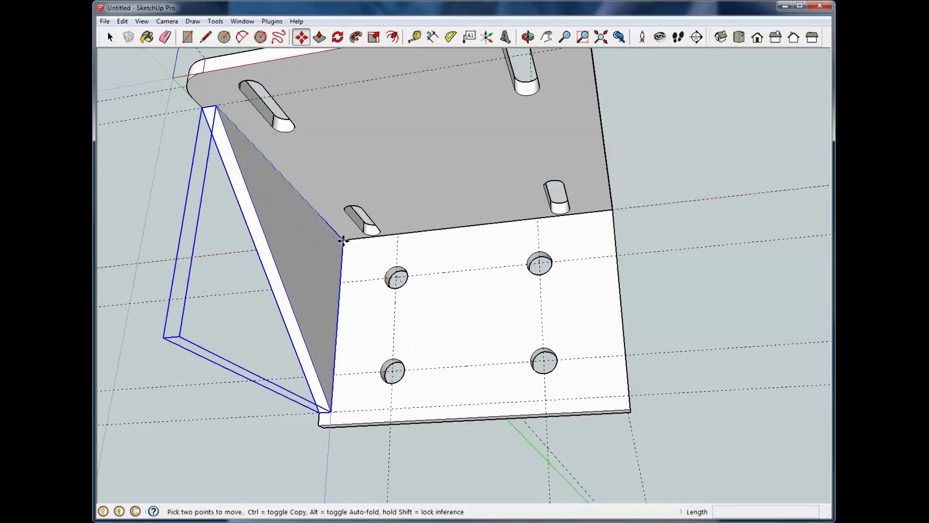
click(343, 241)
key(ctrl)
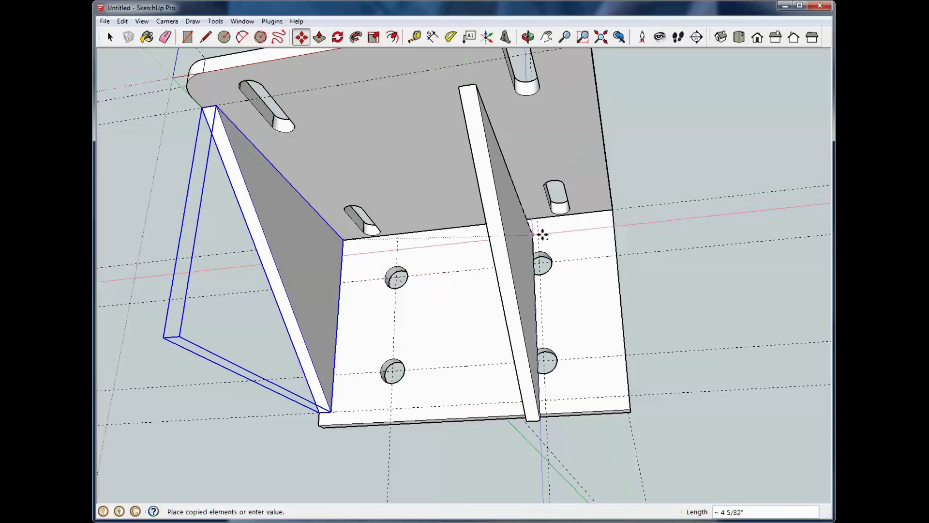
key(o)
drag(604, 218, 502, 246)
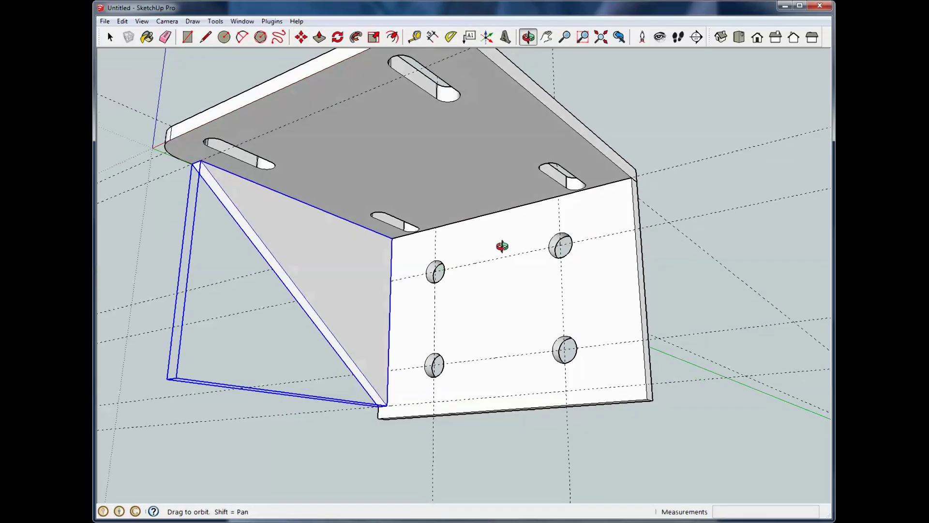
key(m)
click(635, 179)
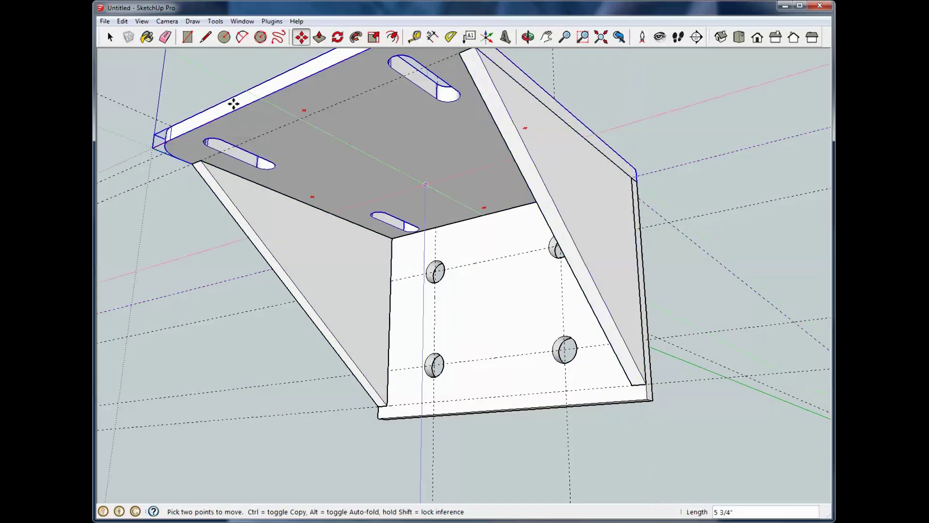
key(space)
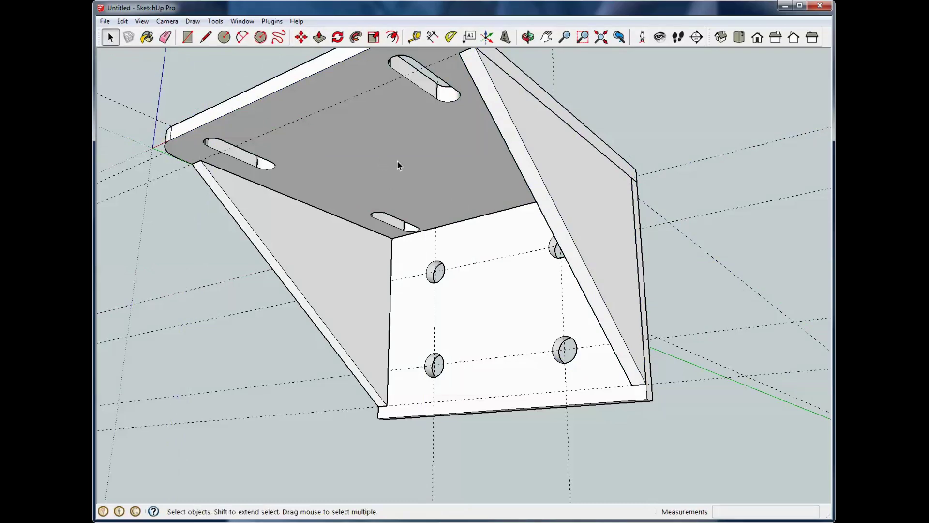
Step: Delete all construction guides from the bracket model
middle_drag(655, 209, 256, 71)
click(128, 22)
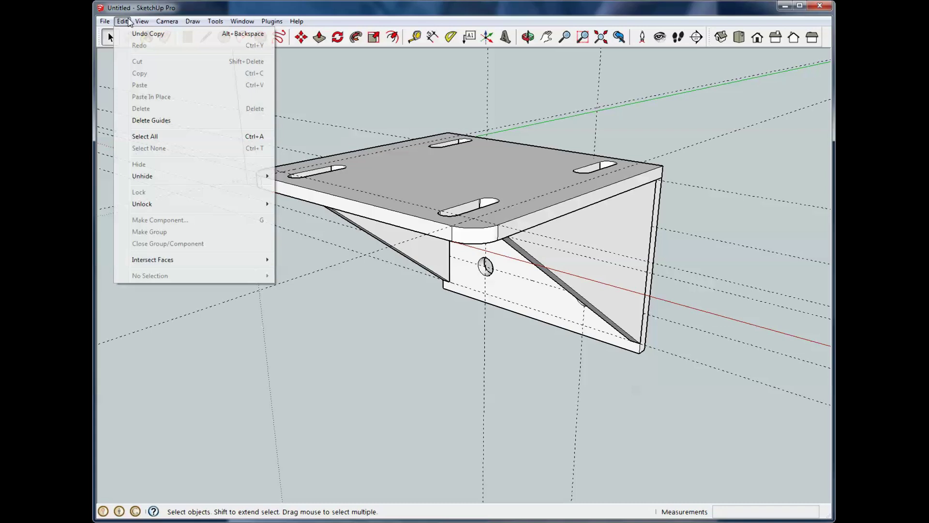
click(145, 114)
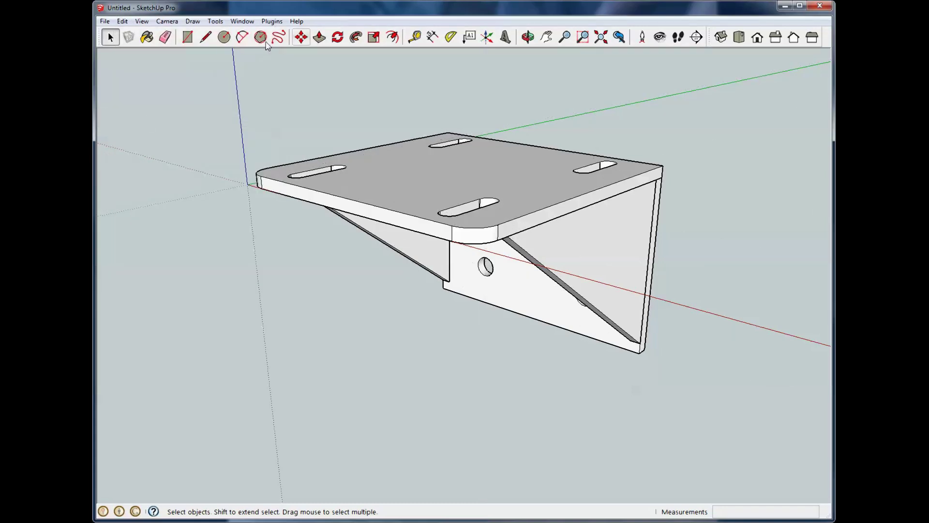
Step: Paint the slotted plate, the flange and both gussets with the Metal_Corrogated_Shiny material from the Metal collection
click(272, 21)
mouse_move(242, 21)
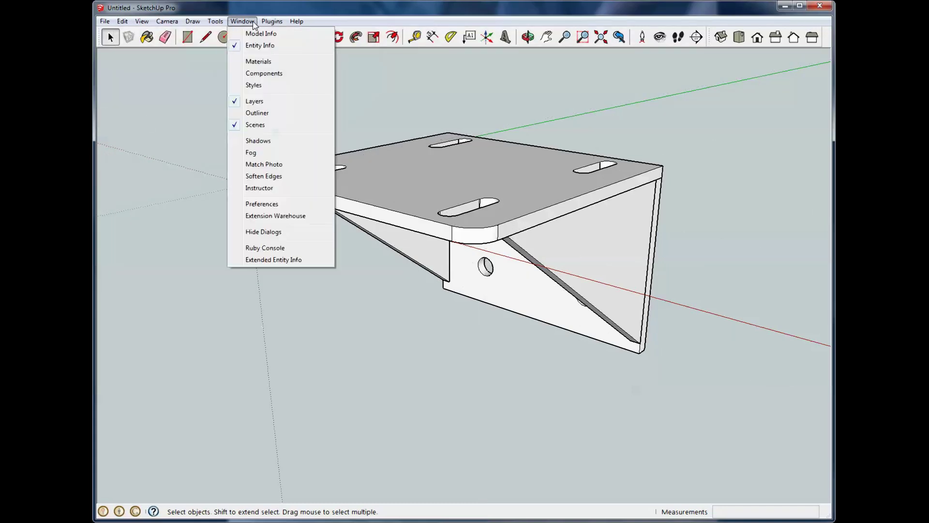
click(266, 64)
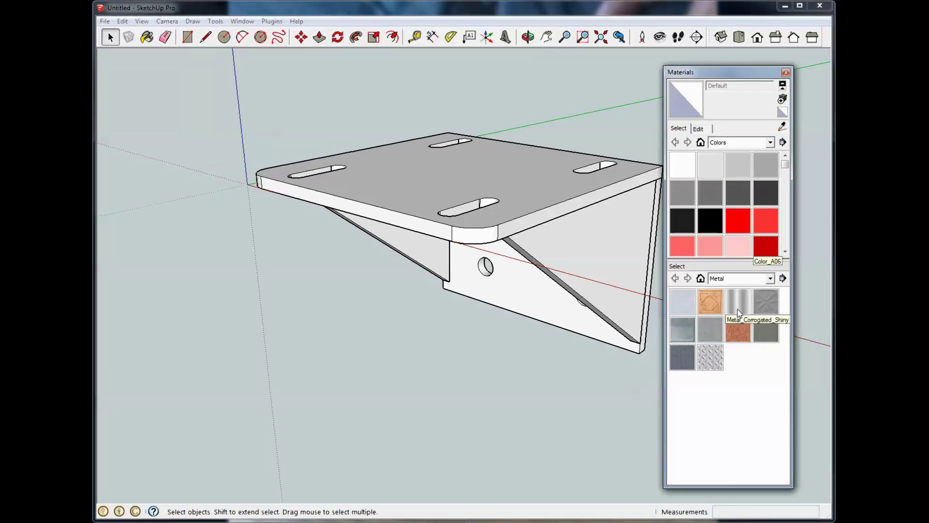
click(735, 301)
click(506, 184)
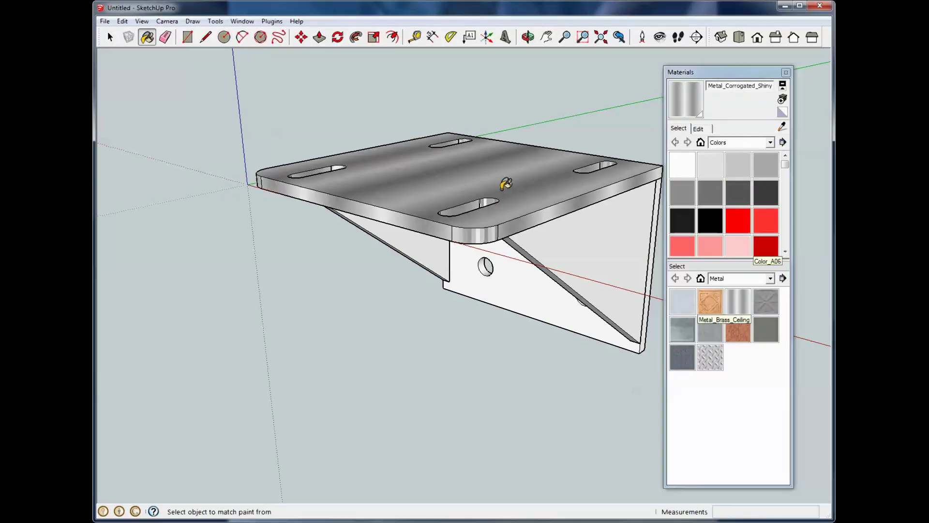
click(529, 272)
click(576, 249)
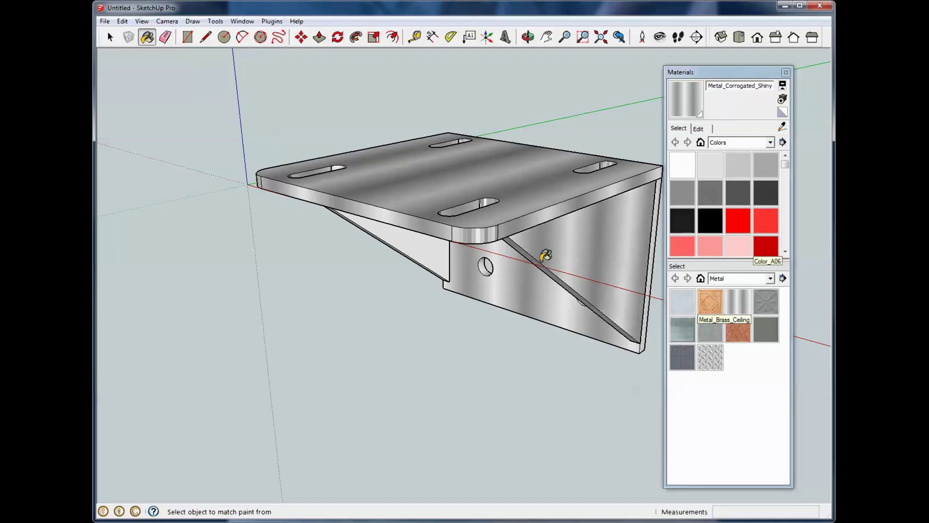
click(425, 237)
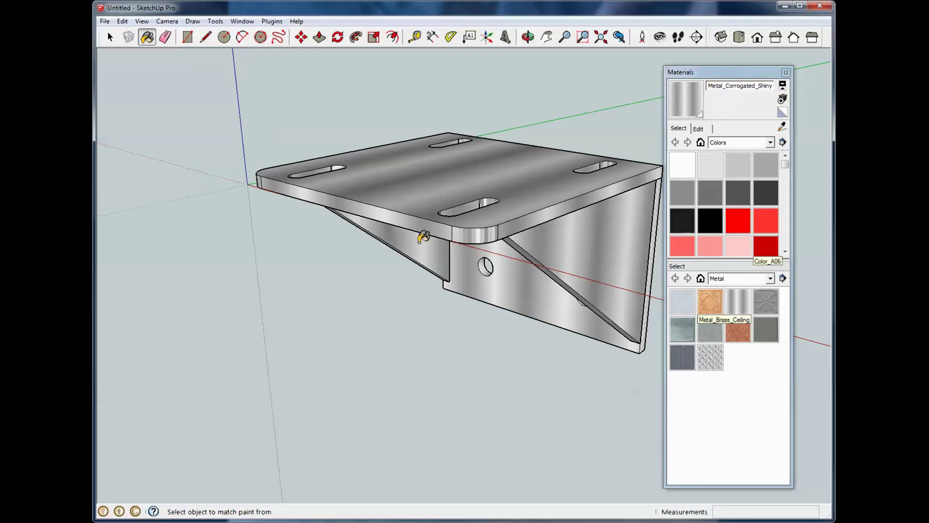
click(786, 73)
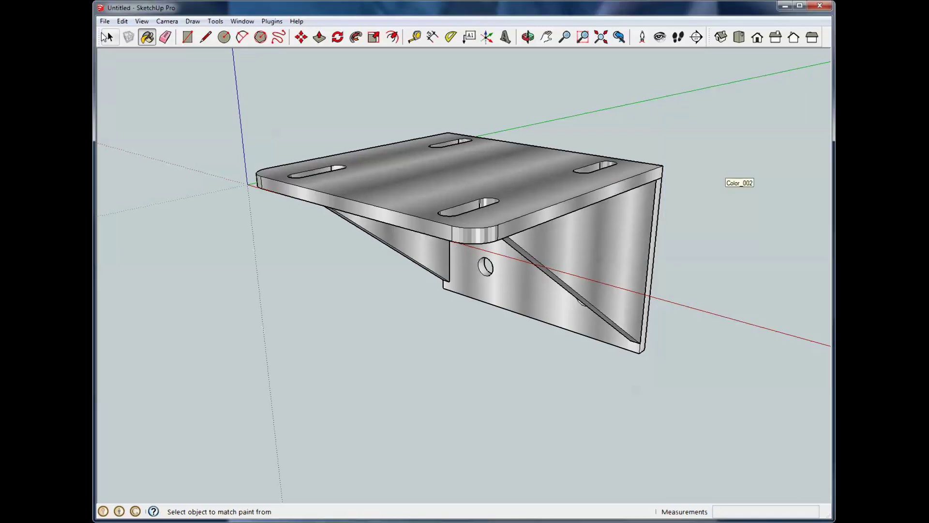
click(110, 37)
Step: Examine the finished metal bracket from the side, from underneath and from above
middle_drag(321, 224, 262, 270)
middle_drag(626, 280, 436, 354)
middle_drag(653, 217, 436, 116)
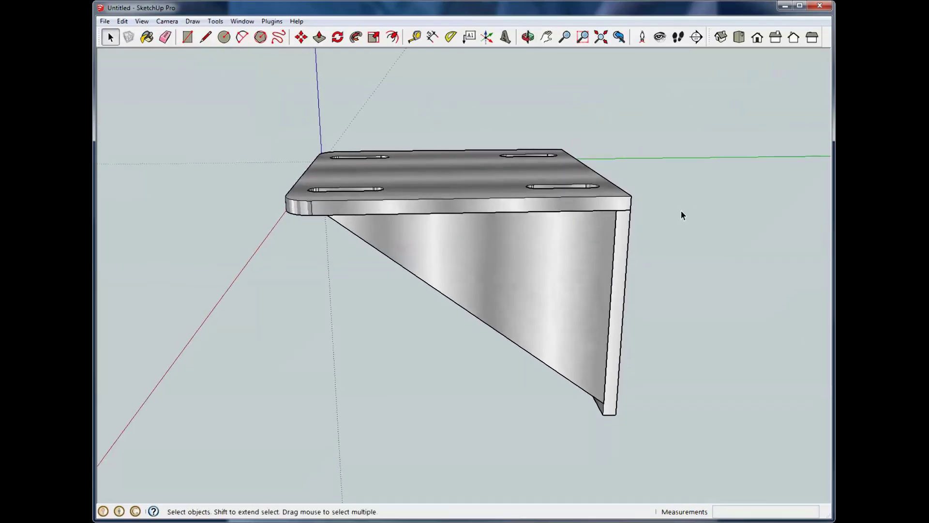
middle_drag(681, 212, 603, 162)
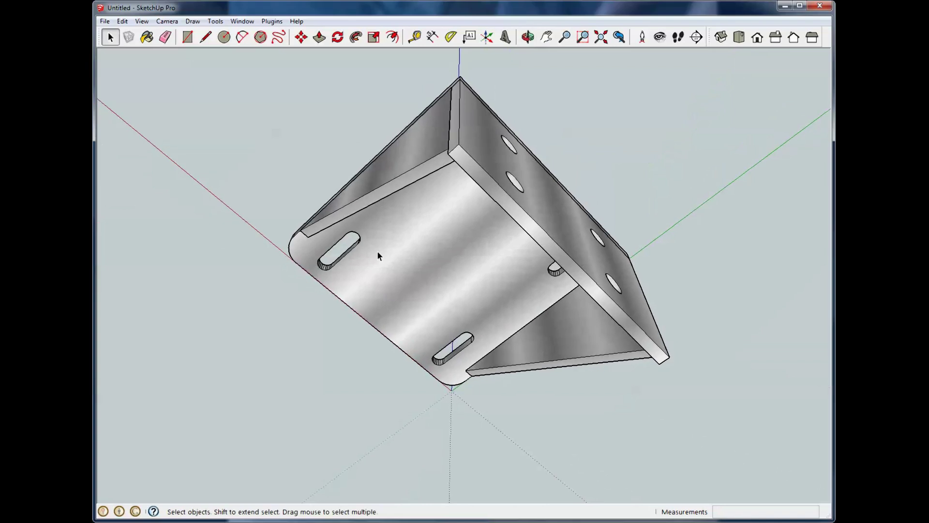
middle_drag(378, 255, 480, 104)
middle_drag(468, 233, 711, 339)
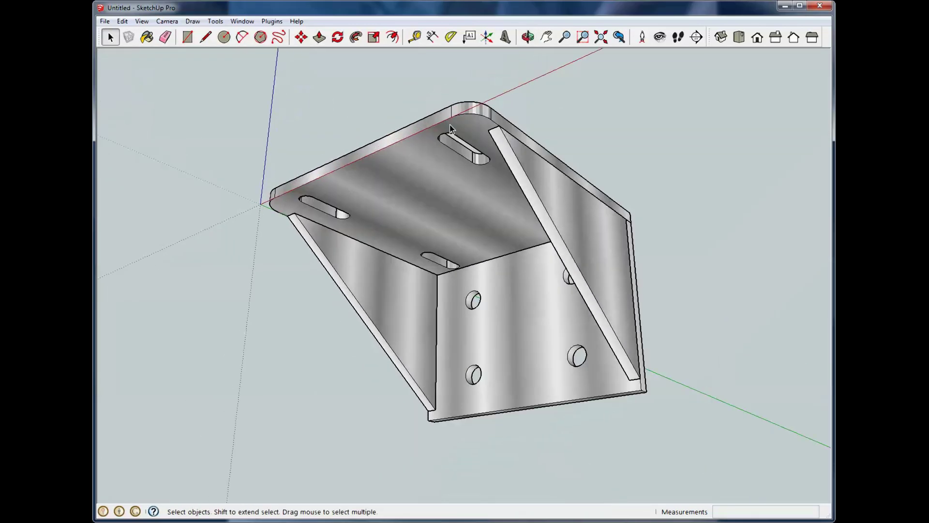
middle_drag(449, 124, 328, 258)
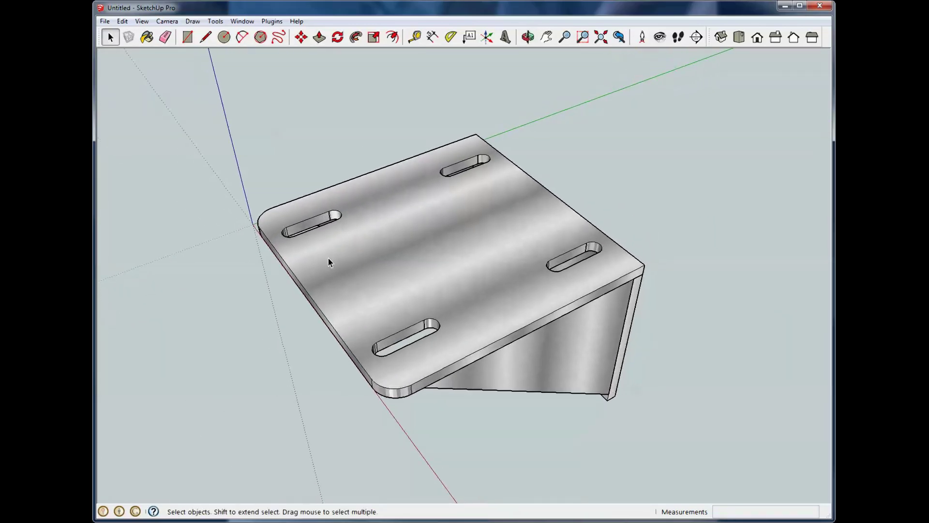
scroll(332, 283, down, 2)
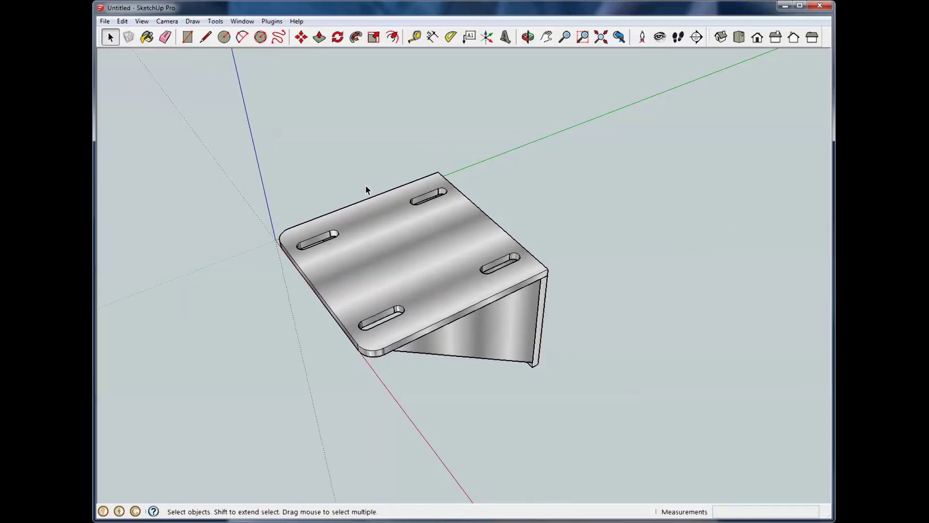